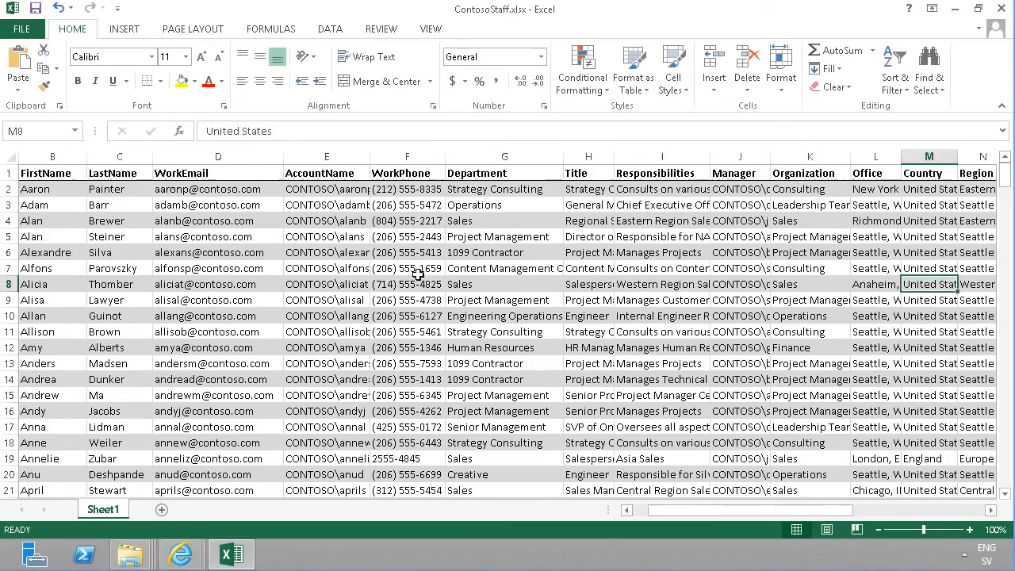
Browse through the staff spreadsheet's columns from start to end
key(Left)
key(Left)
key(Left)
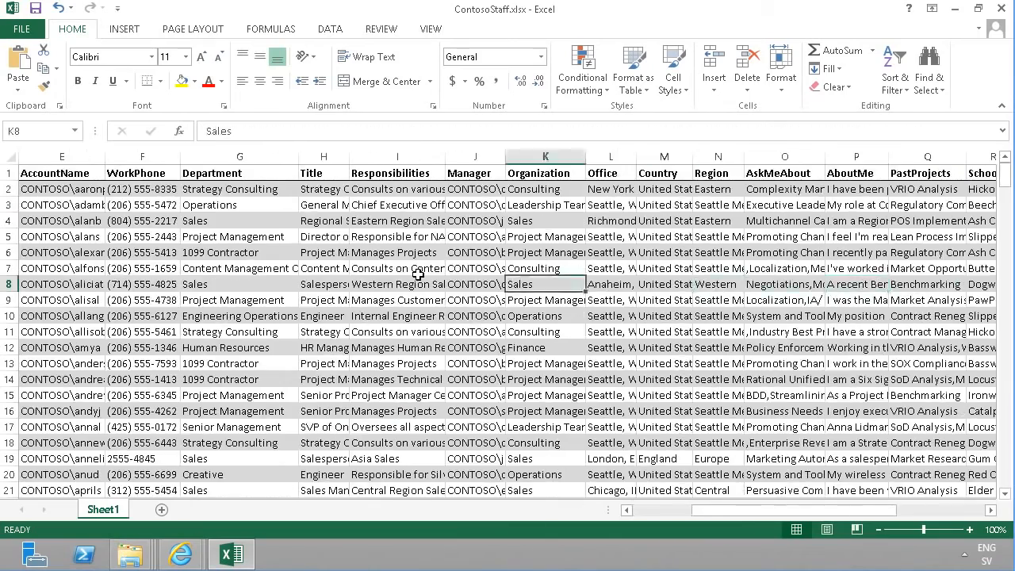
key(Home)
key(Right)
key(Right)
key(Right)
key(Right)
key(Right)
key(Right)
key(Right)
key(Right)
key(Right)
key(Right)
key(Right)
key(Right)
key(Right)
key(Right)
key(Right)
key(Right)
key(Right)
key(Right)
key(Right)
key(Right)
key(Right)
key(Right)
key(Right)
key(Right)
key(Right)
key(Right)
key(Right)
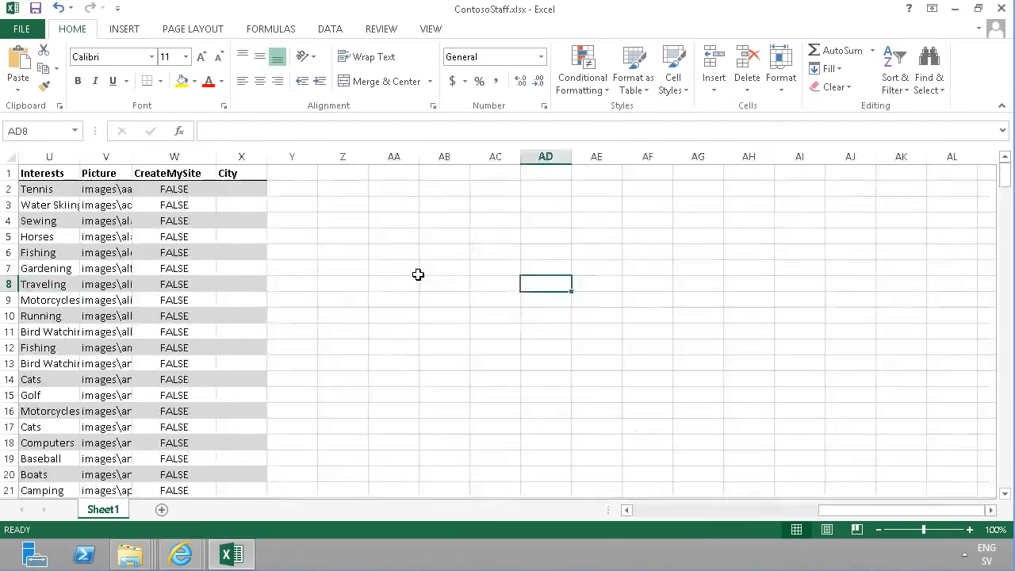
key(ctrl+Home)
Format the staff data range as a table using a medium gold table style
click(419, 236)
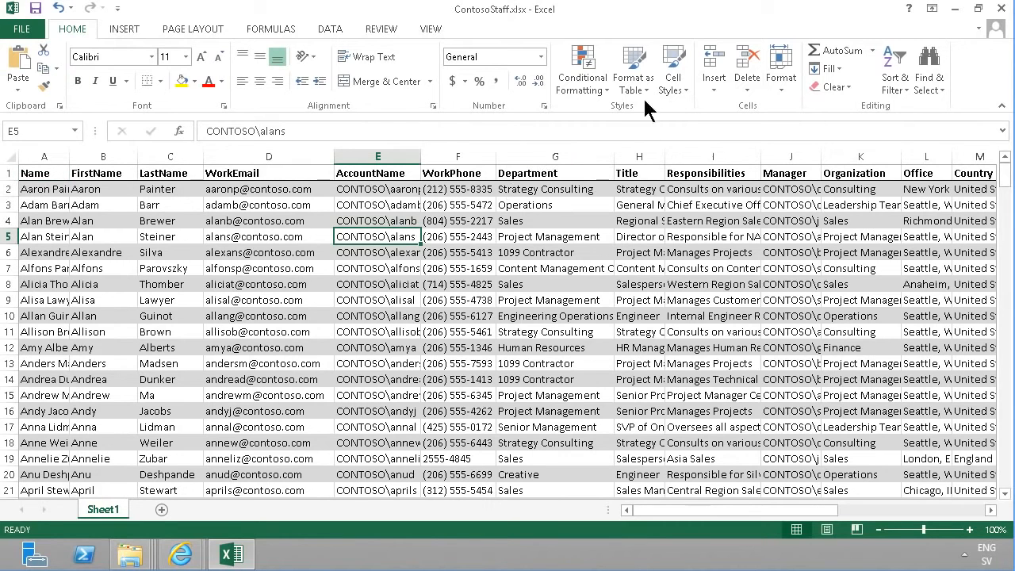
click(635, 61)
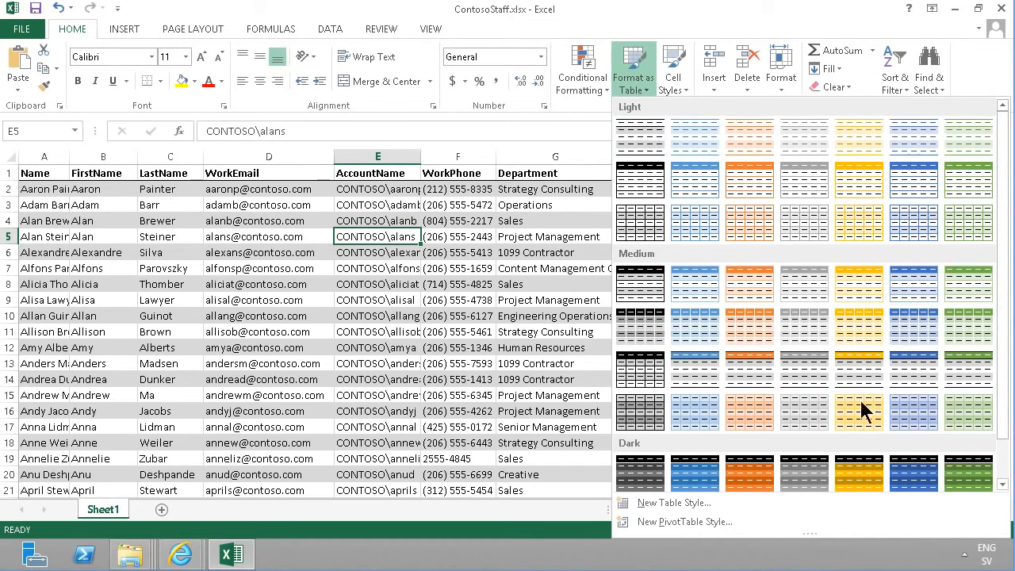
click(862, 325)
click(511, 300)
click(379, 252)
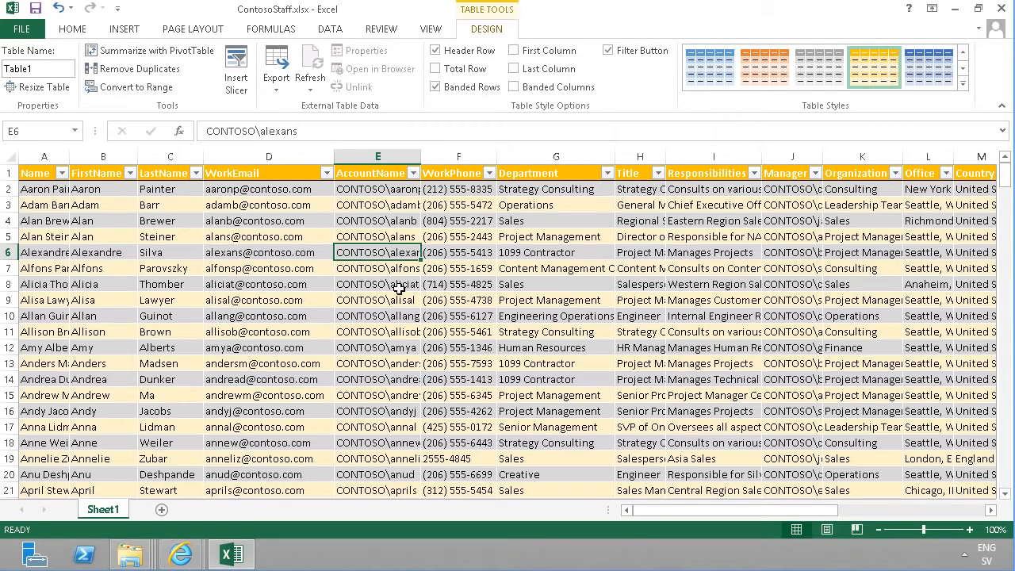
click(299, 282)
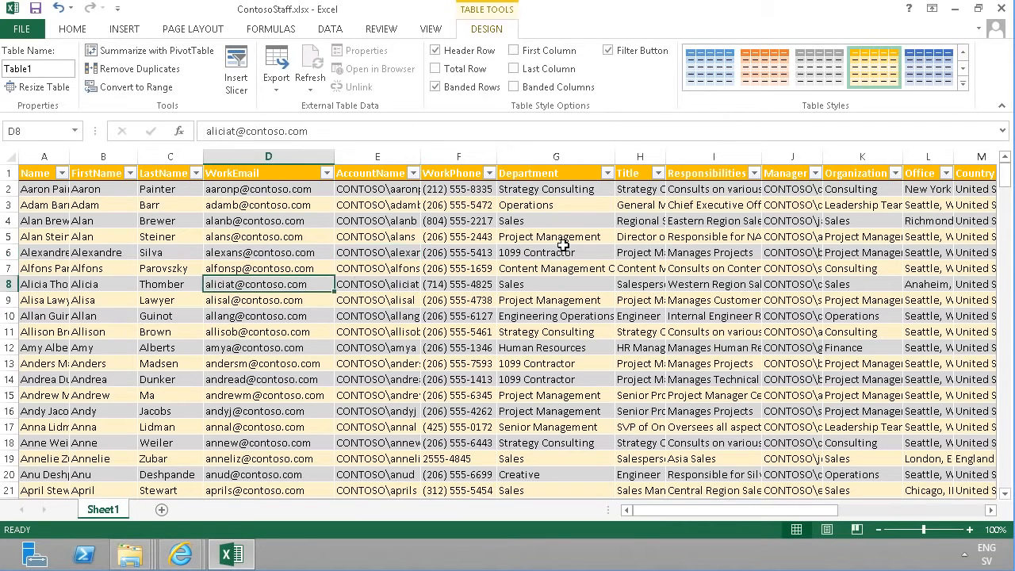
click(276, 93)
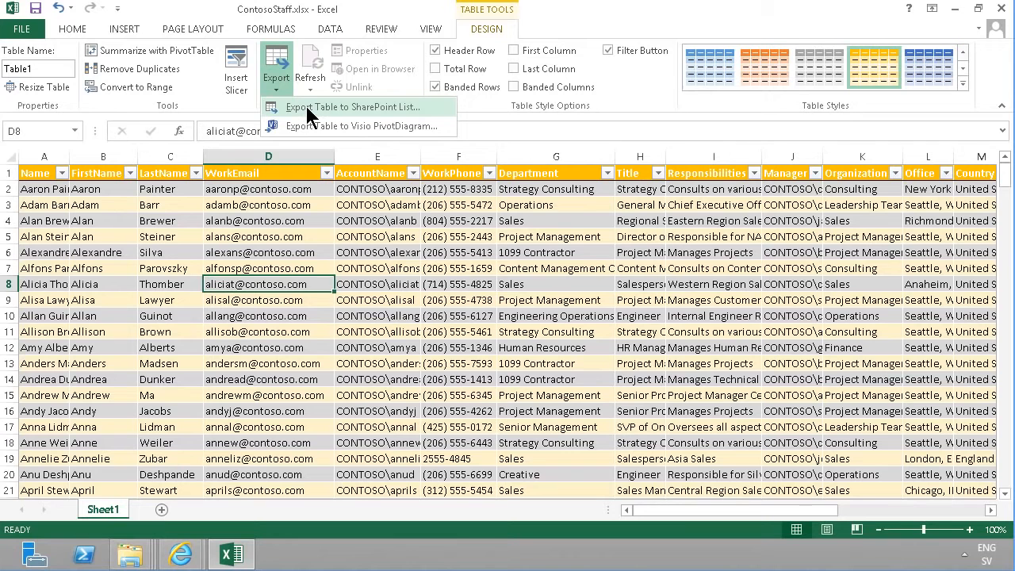
click(308, 109)
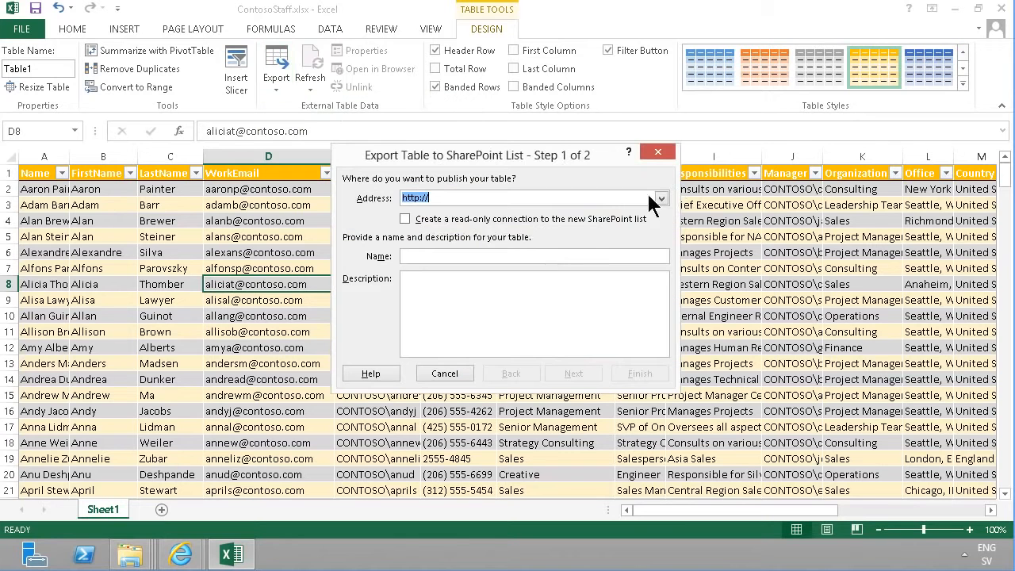
click(500, 196)
text(sharepoint.co)
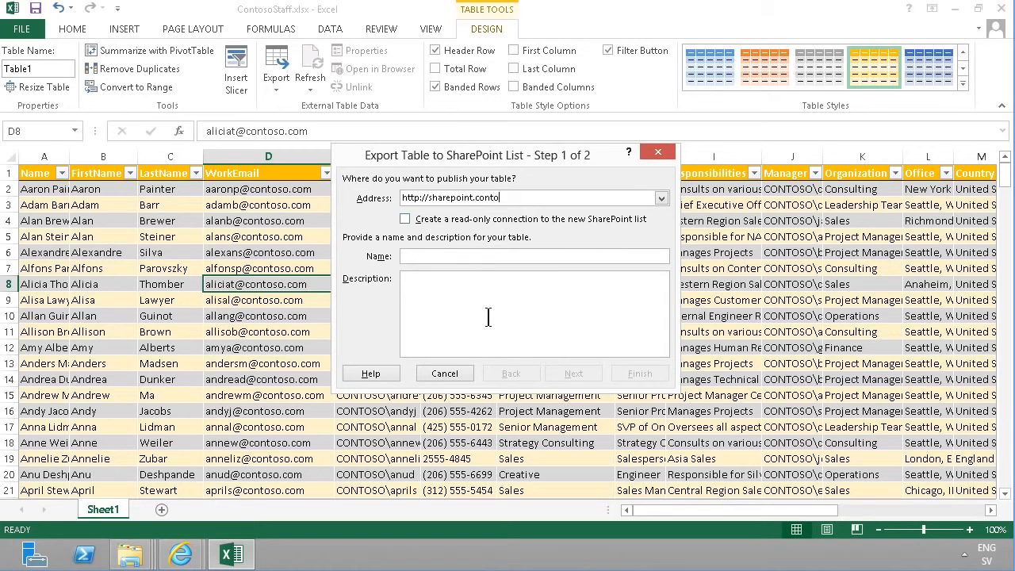
text(ntoso.com)
key(Tab)
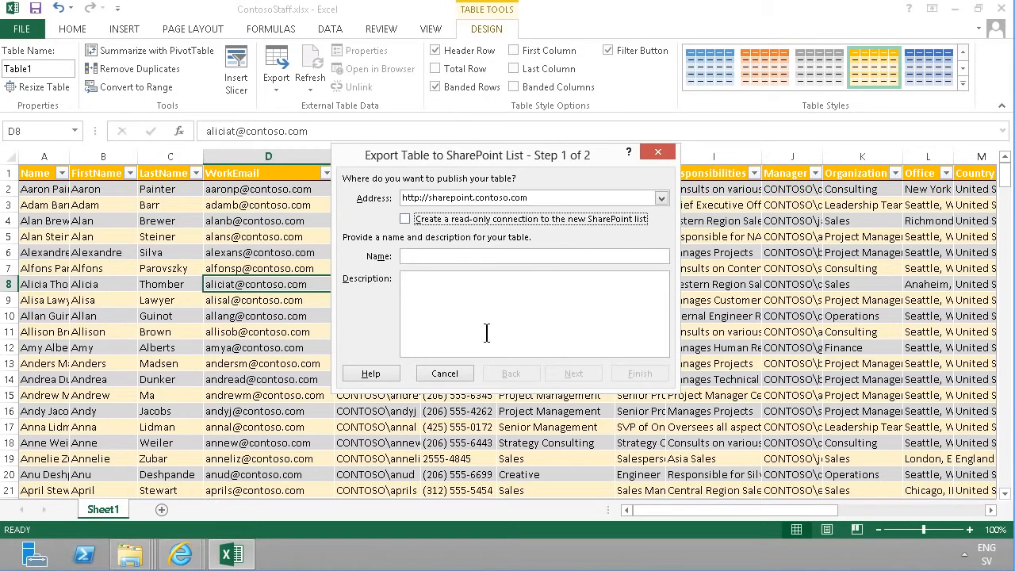
Name the SharePoint list Staff and continue to the next export step
key(Tab)
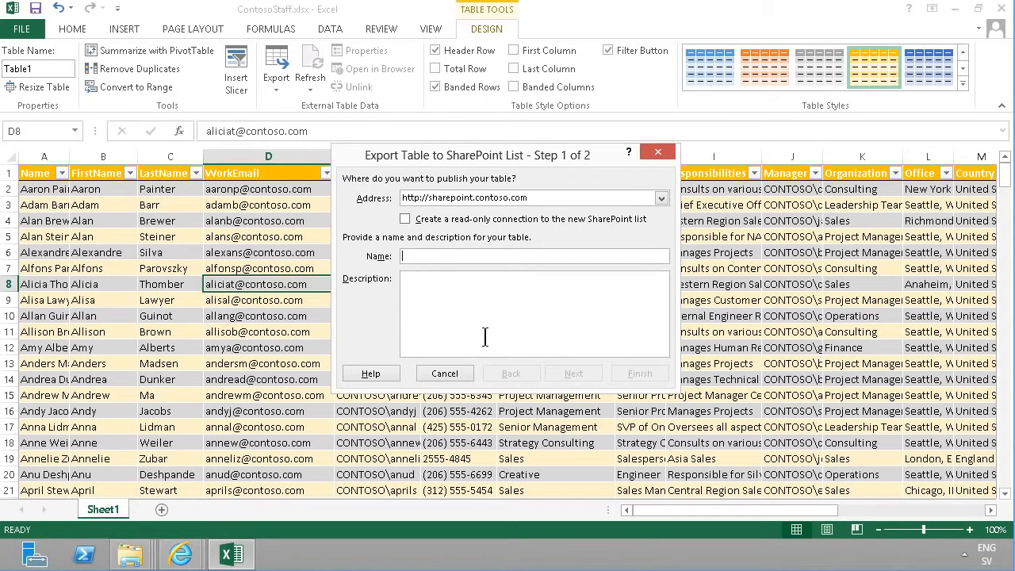
text(Staff)
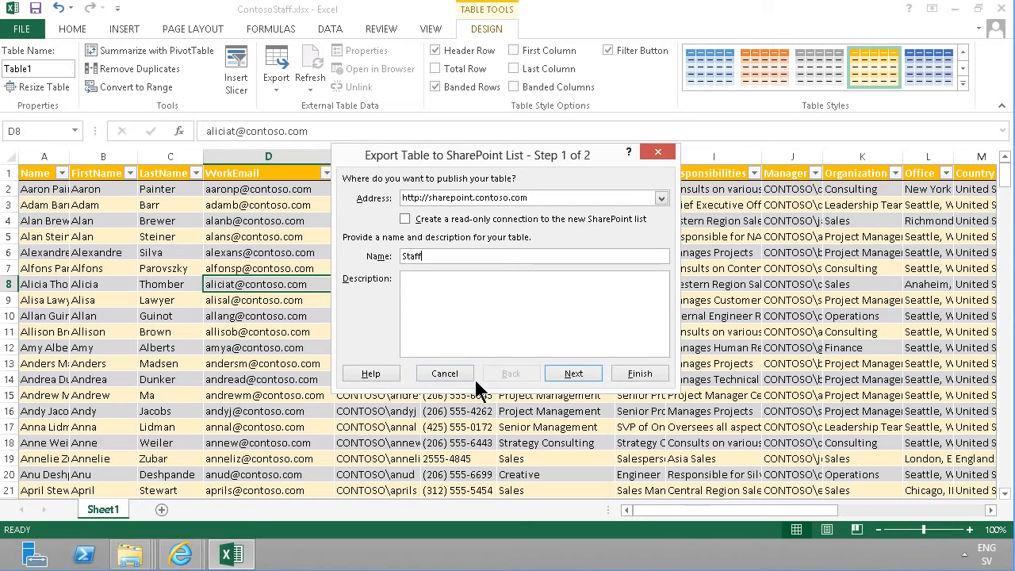
click(576, 374)
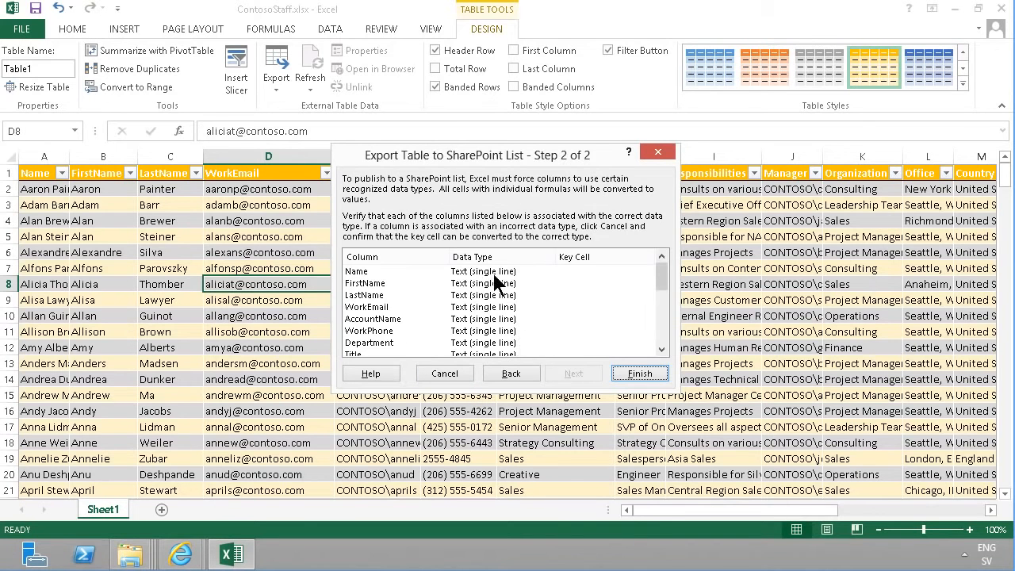
Review the column data types and finish publishing the table, acknowledging the completion notice
mouse_move(659, 275)
mouse_down()
mouse_move(662, 339)
mouse_move(657, 268)
mouse_up()
click(508, 285)
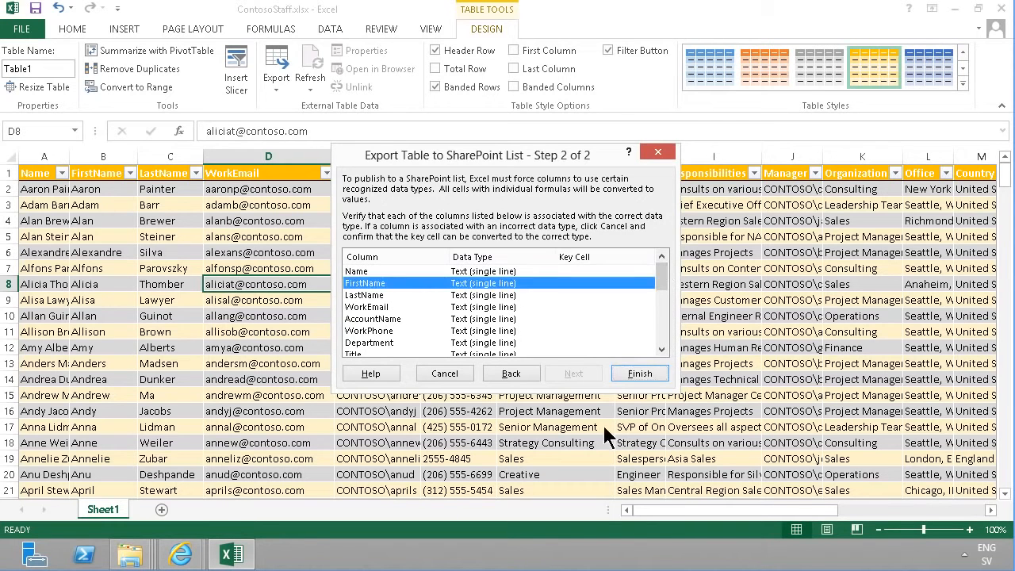
click(641, 374)
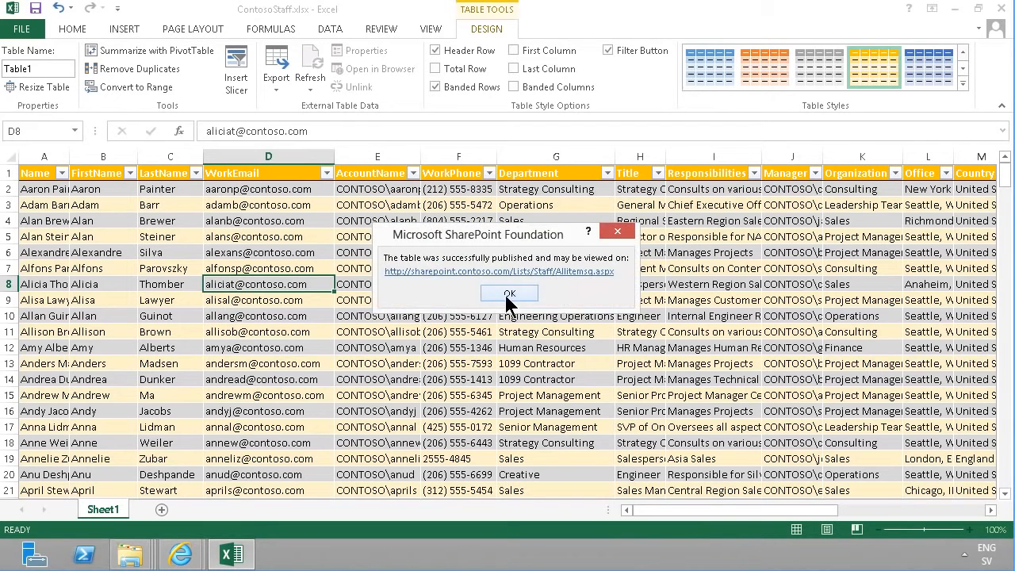
click(508, 294)
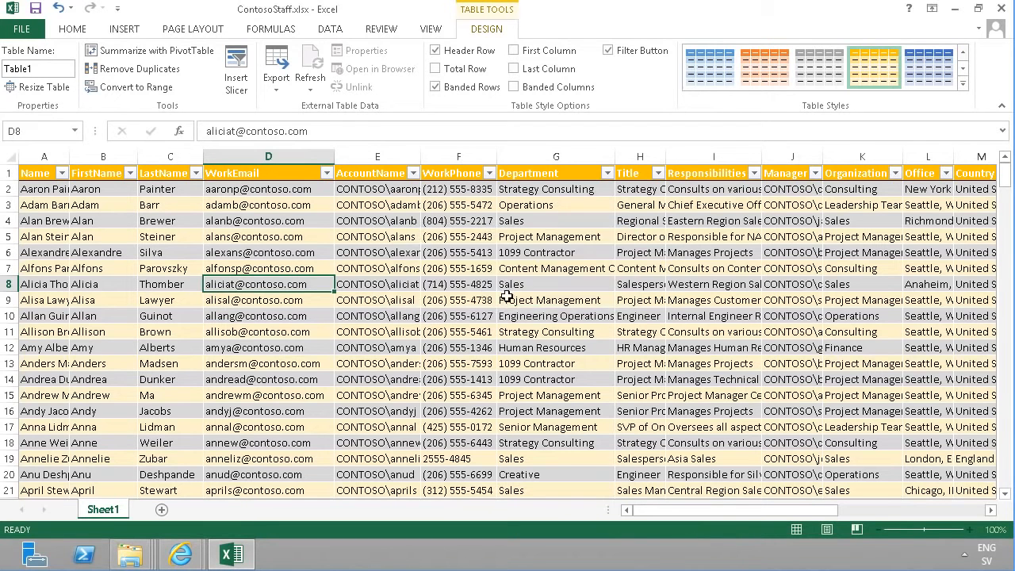
Switch to Internet Explorer and open the Staff list from the Contoso Intranet site contents
click(170, 553)
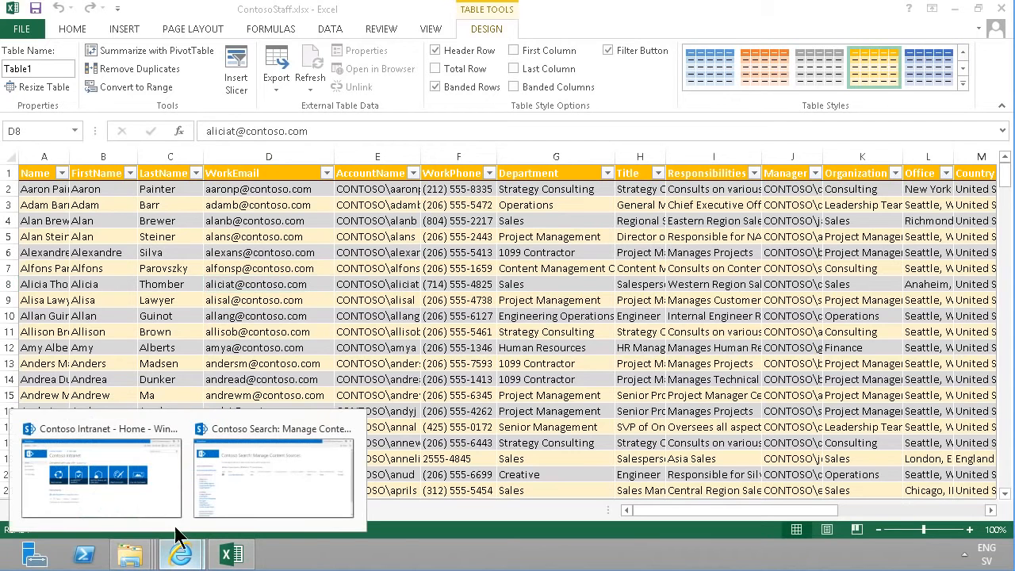
click(79, 474)
click(56, 238)
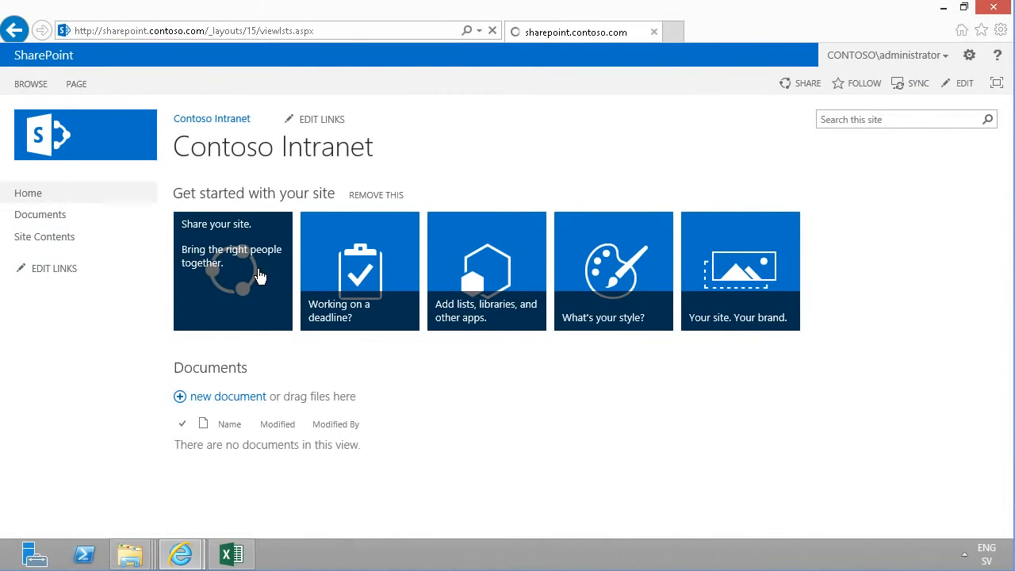
scroll(716, 382, down, 3)
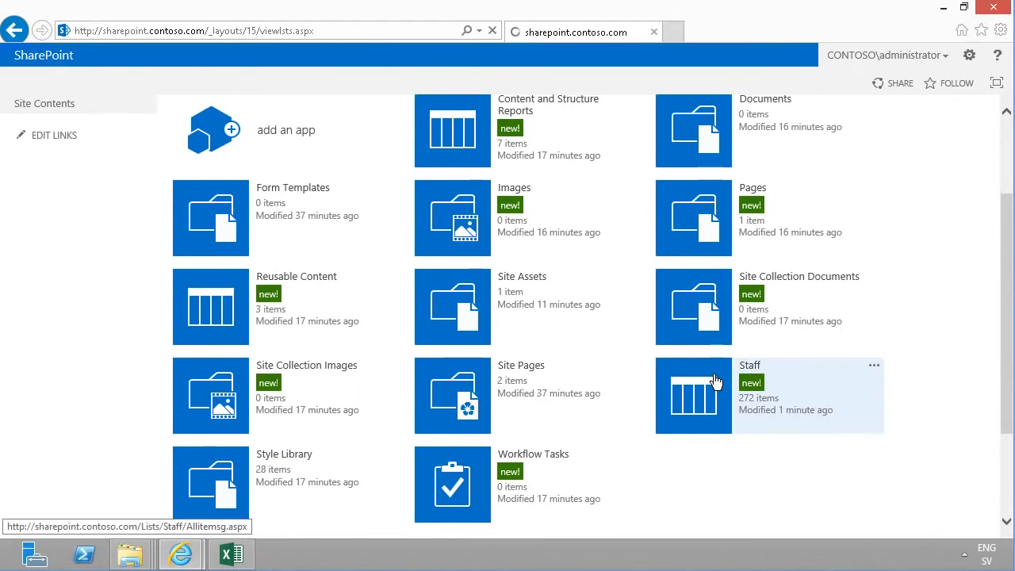
click(716, 382)
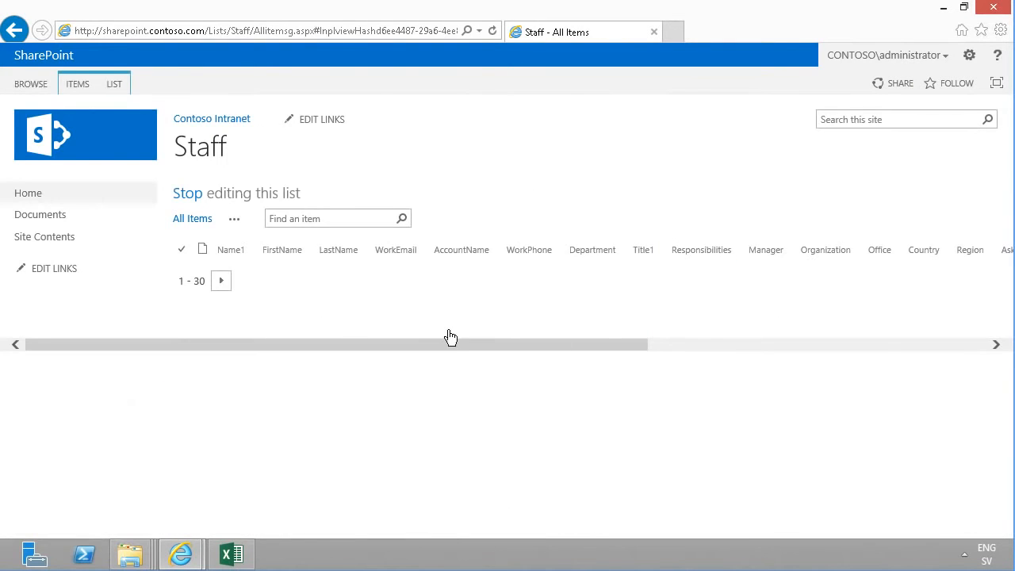
Open the Staff list's current All Items view for modification
drag(387, 539, 243, 555)
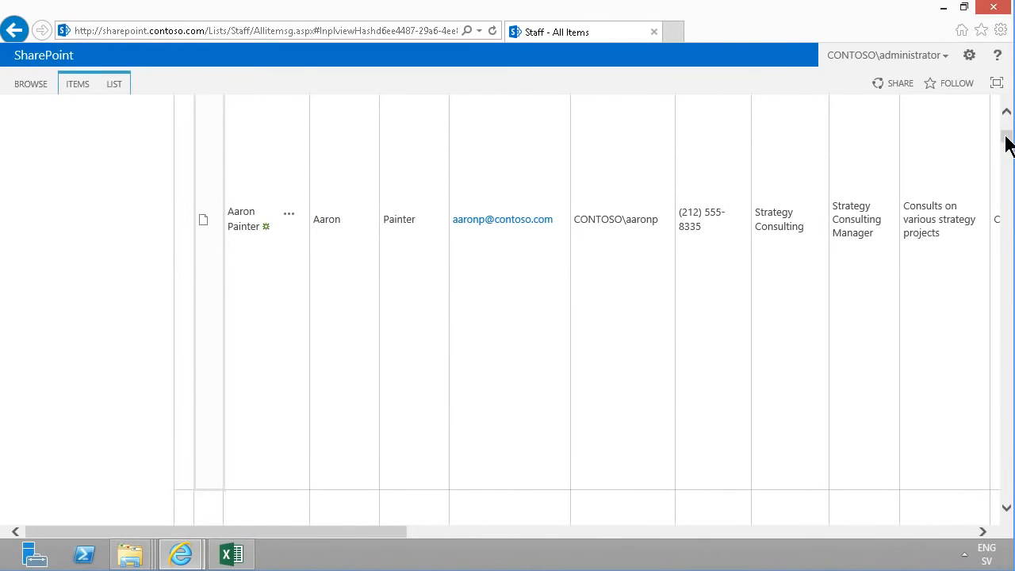
drag(1006, 135, 1006, 119)
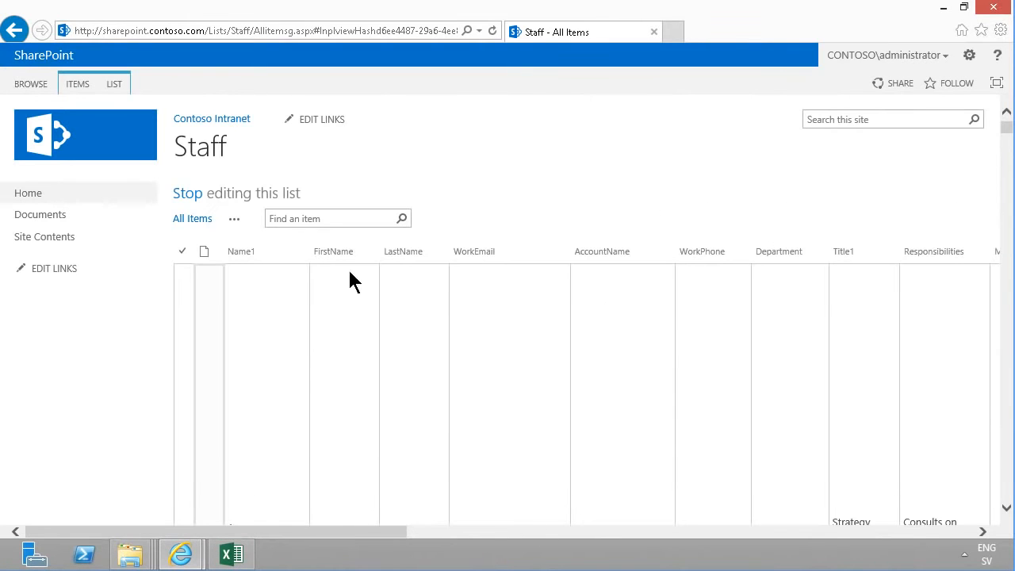
drag(351, 537, 265, 509)
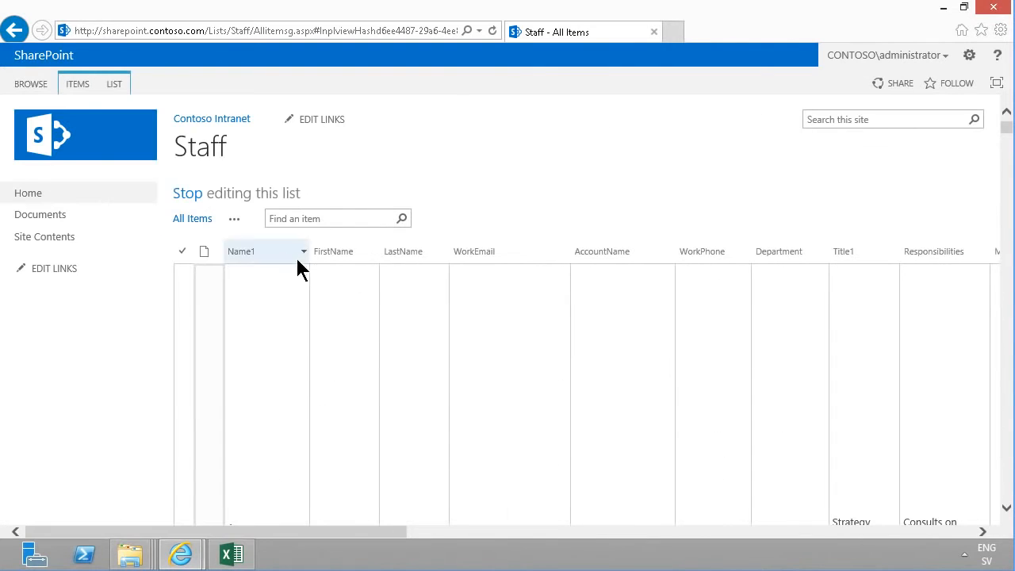
click(233, 221)
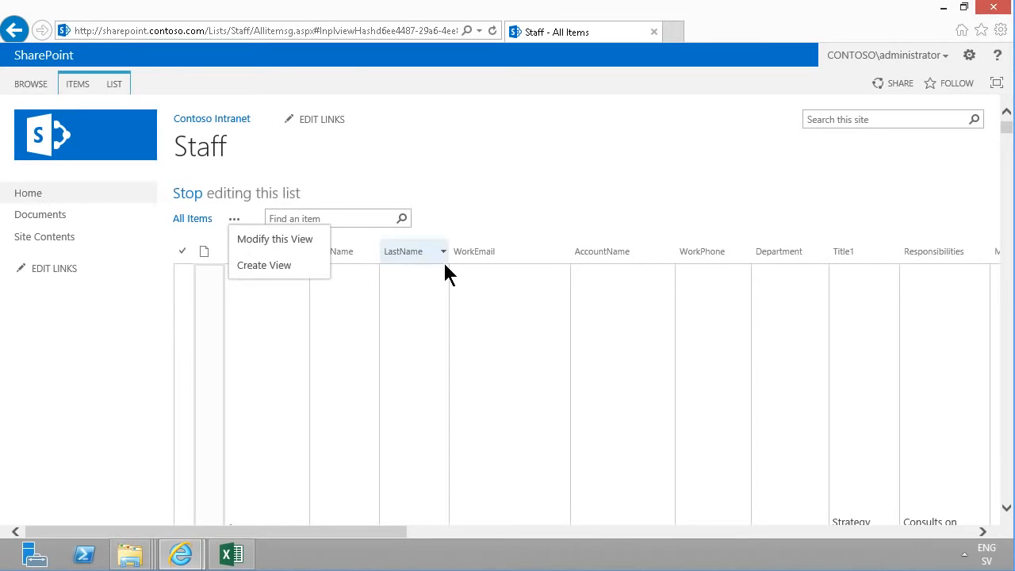
click(280, 241)
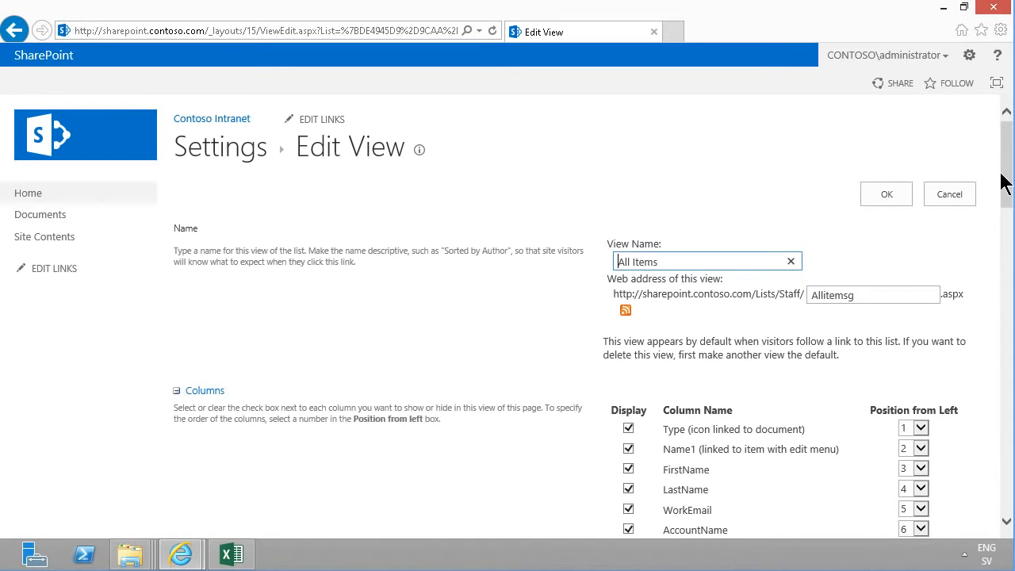
Hide the AccountName, Title1, Responsibilities, Manager, Organization and Office columns in the view
scroll(639, 311, down, 3)
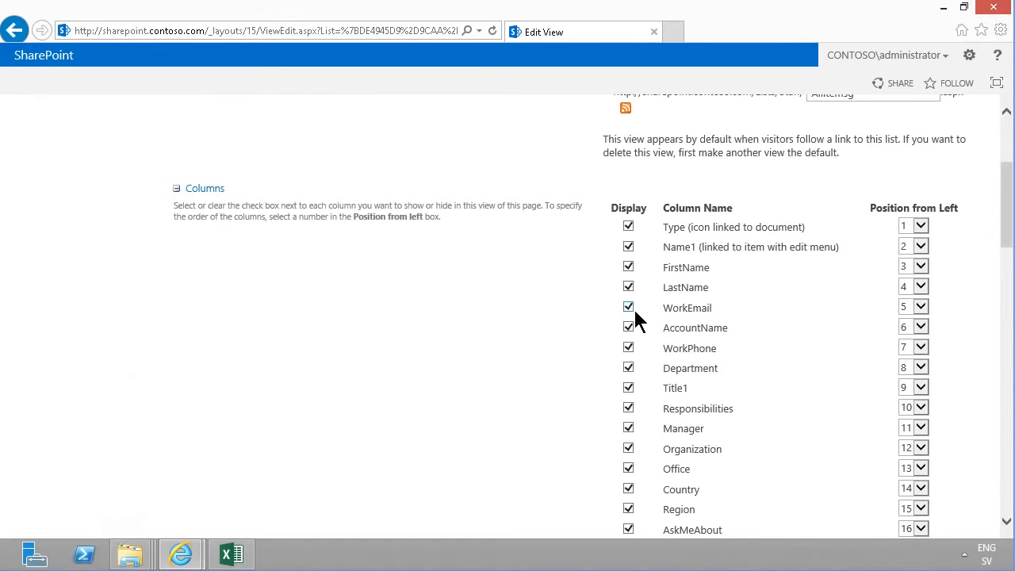
click(628, 348)
click(629, 348)
click(629, 367)
click(628, 367)
click(628, 388)
click(628, 448)
click(628, 408)
click(629, 448)
click(628, 469)
drag(1005, 245, 1005, 292)
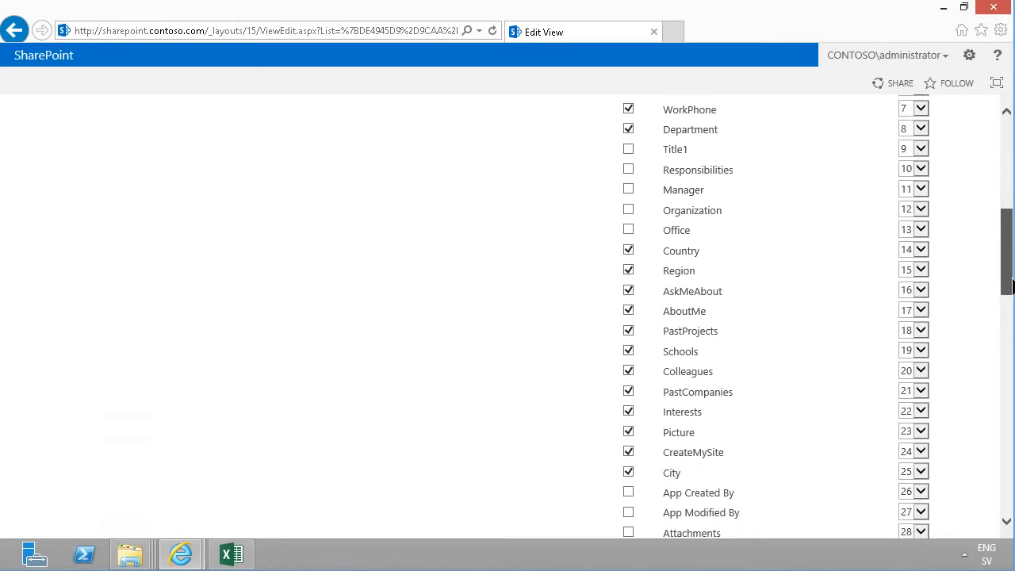
Hide the profile columns such as Country, AboutMe, Schools, Colleagues, Picture and CreateMySite
click(630, 251)
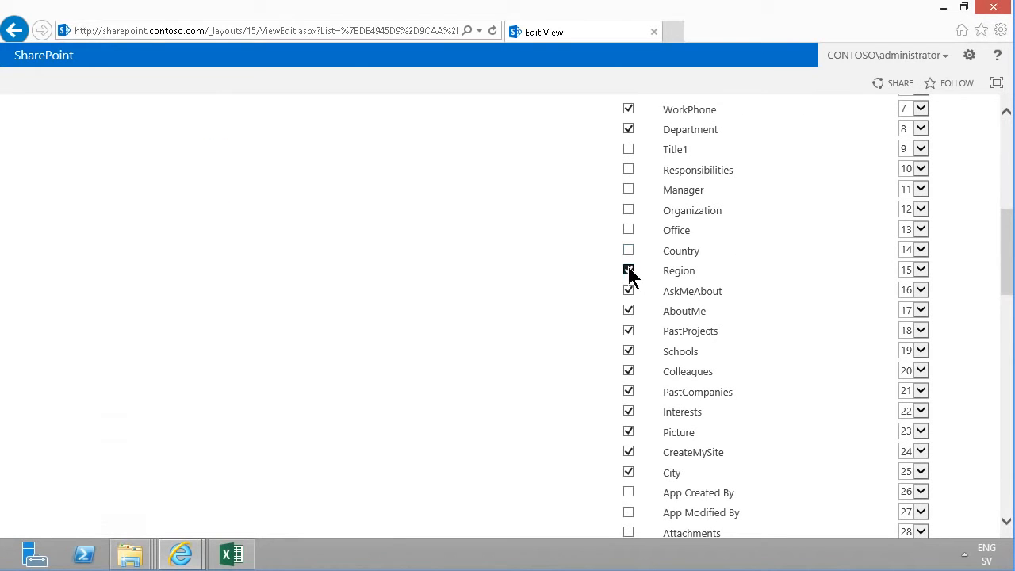
click(629, 311)
click(629, 352)
click(629, 371)
click(629, 432)
click(629, 452)
Show the Edit (link to edit item) column and set its position from left to 1
drag(1006, 281, 833, 349)
click(628, 338)
click(919, 338)
drag(919, 338, 910, 112)
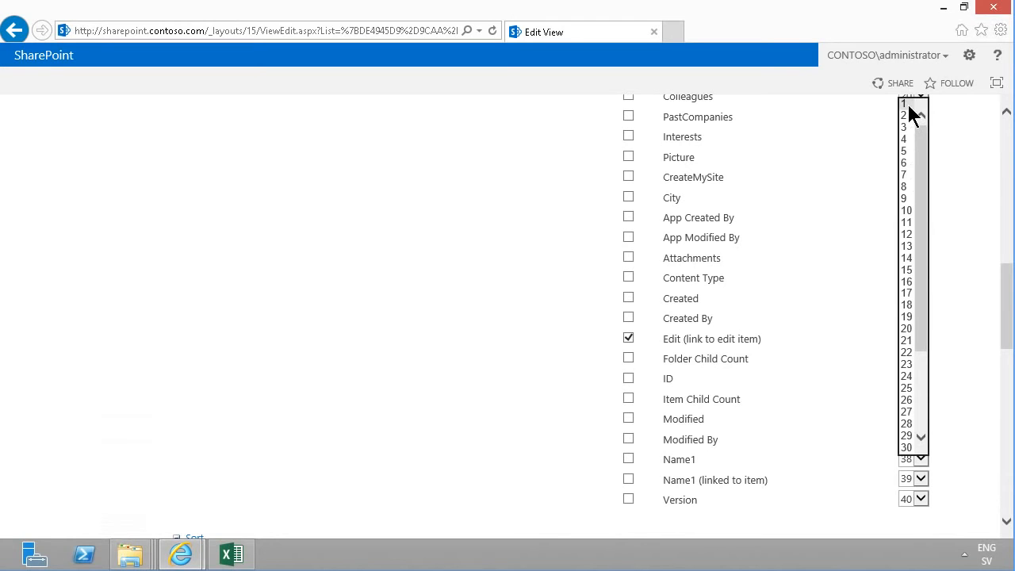
click(908, 104)
Hide the Type column and save the modified view
drag(1008, 317, 1011, 151)
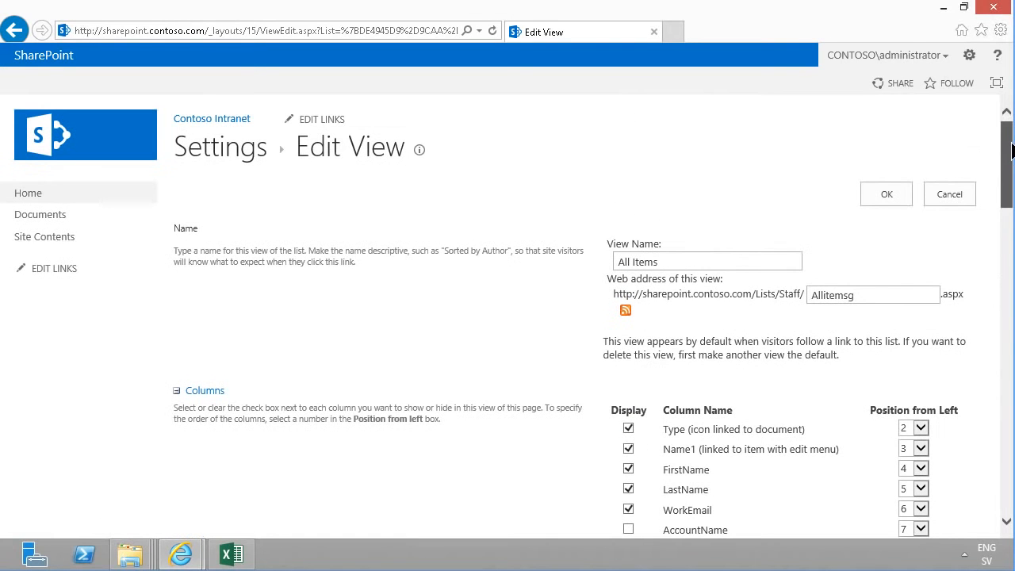
click(628, 429)
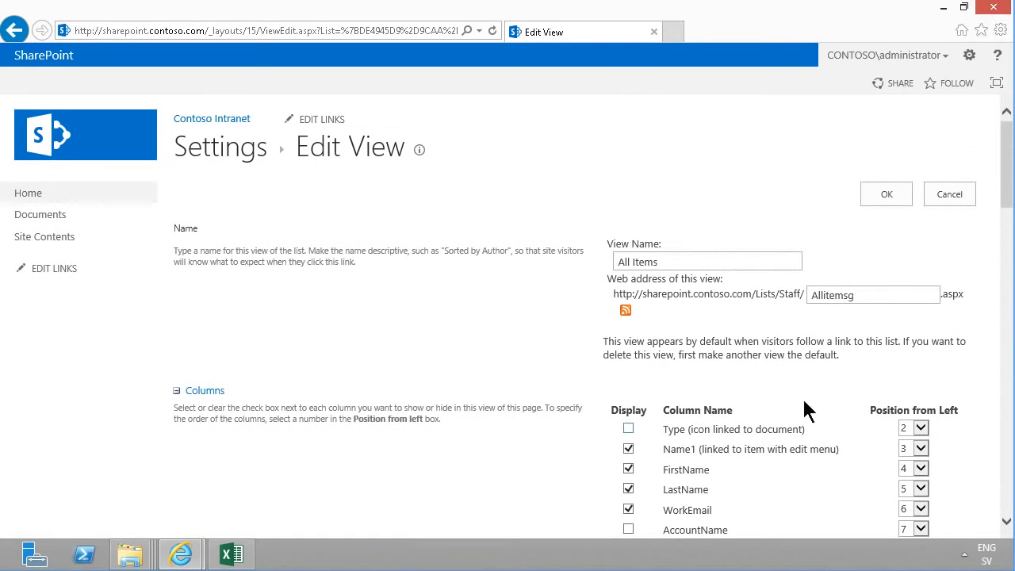
click(889, 195)
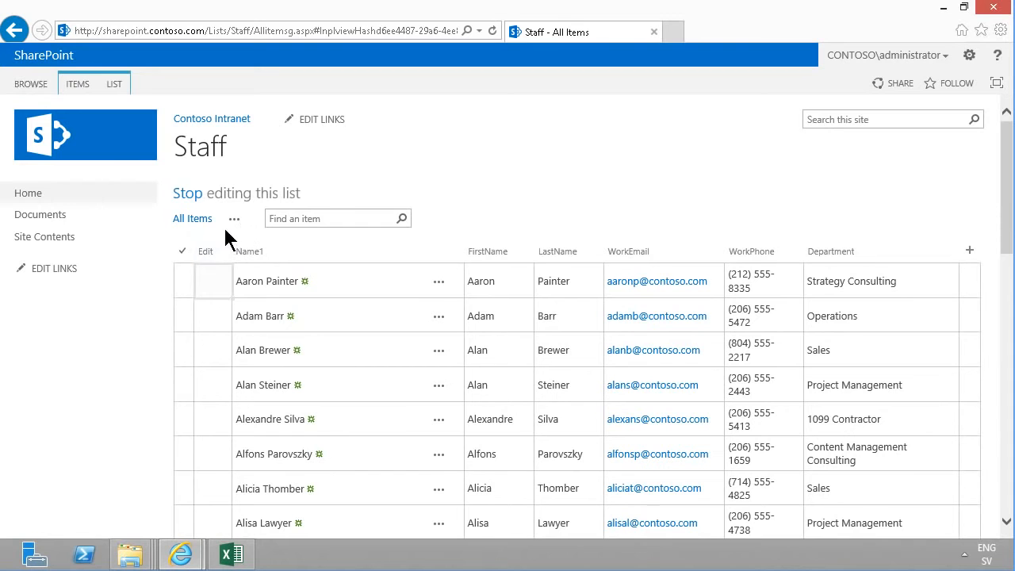
click(113, 88)
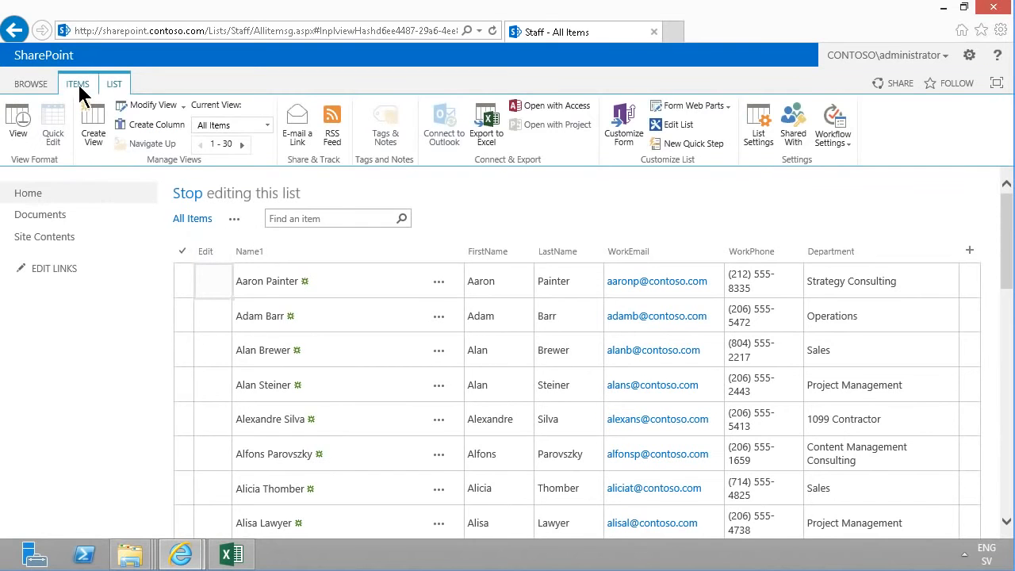
click(79, 85)
click(113, 89)
click(320, 283)
click(329, 321)
click(342, 379)
click(380, 319)
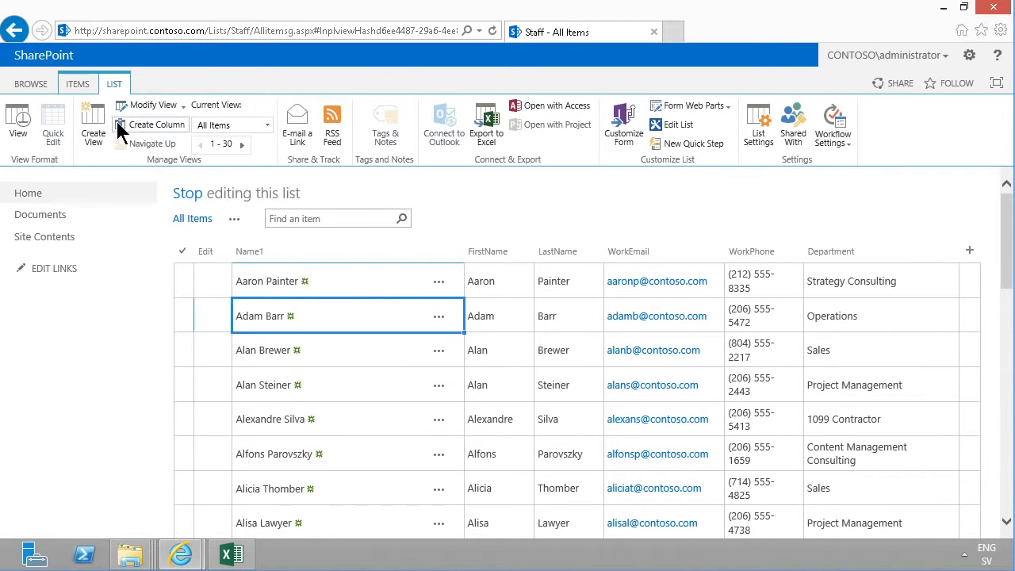
Create a new view named All Staff starting from the All Items view, keeping it as the default public view
click(88, 132)
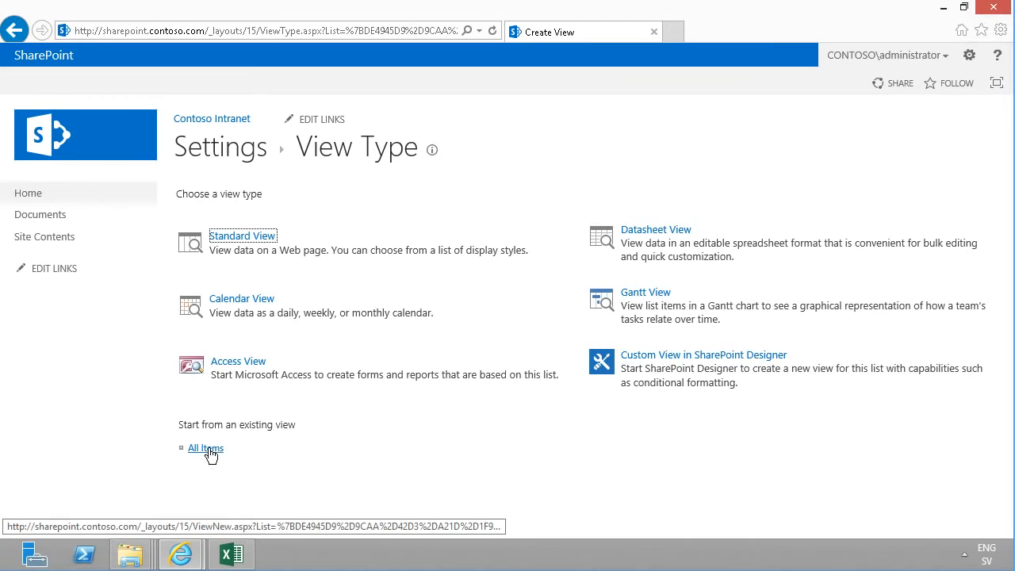
click(240, 238)
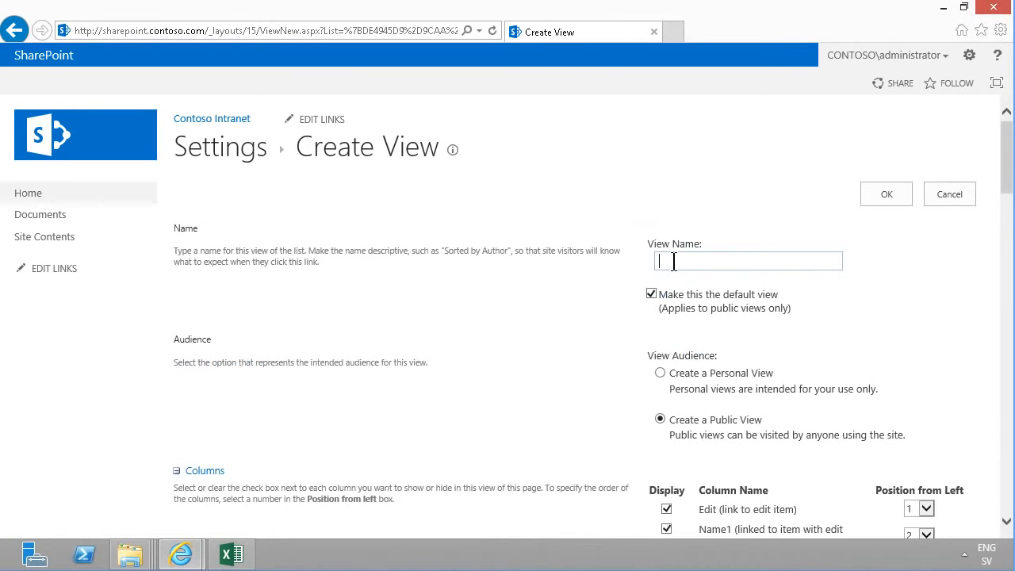
text(All Staff)
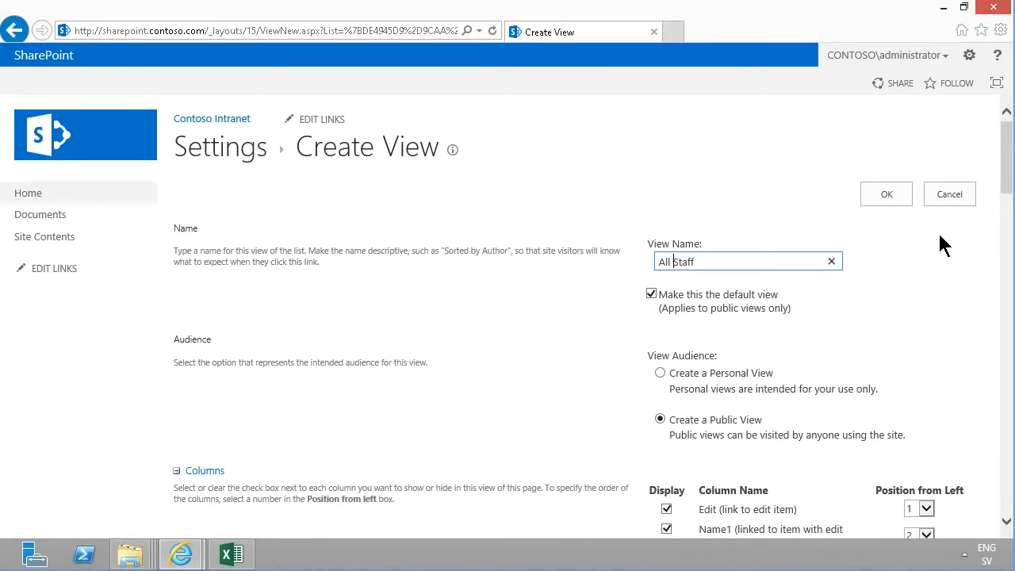
mouse_move(1006, 175)
mouse_down()
mouse_move(1010, 227)
mouse_move(1009, 164)
mouse_move(1009, 190)
mouse_up()
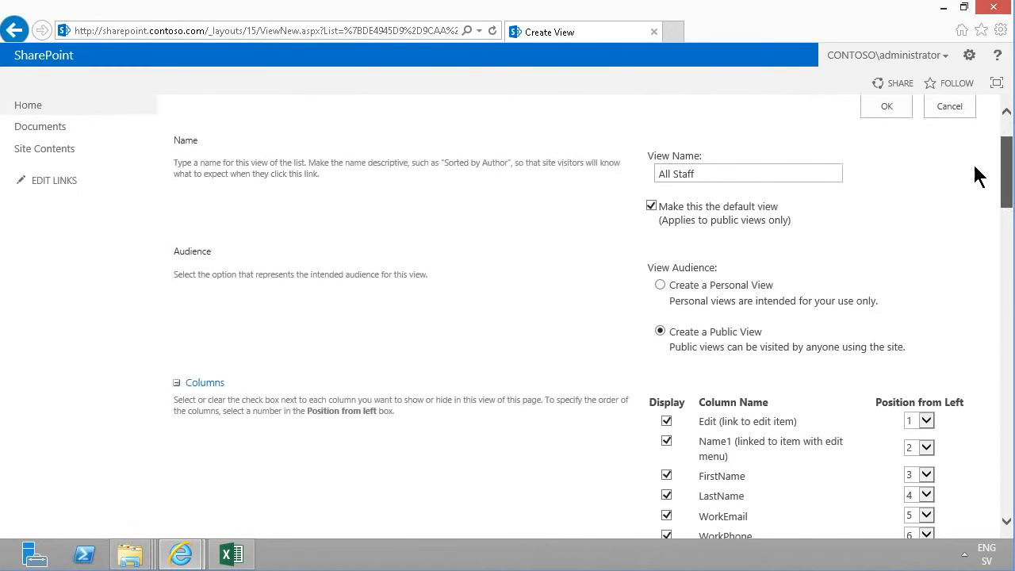
click(888, 106)
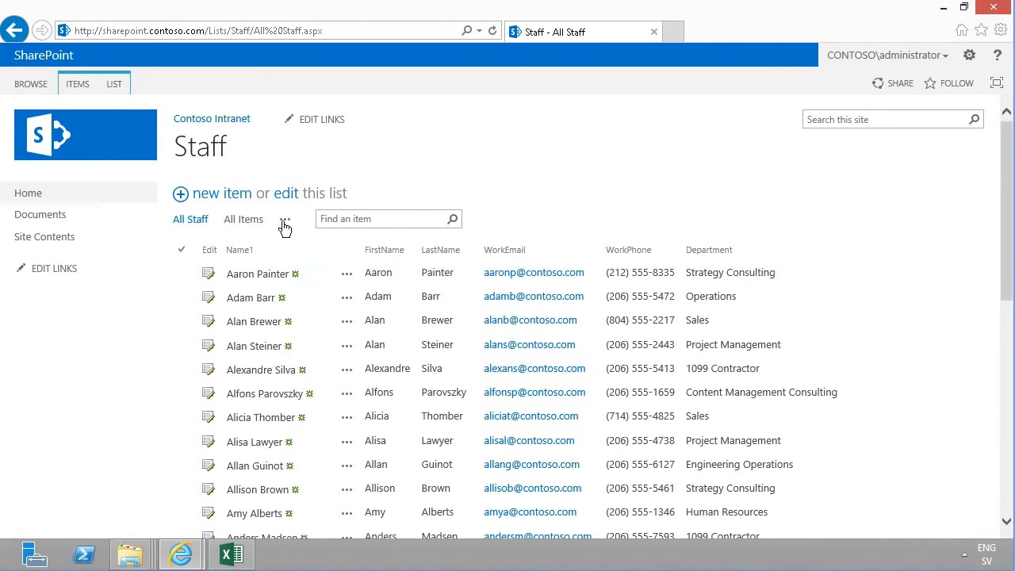
Rename the All Items view to Edit mode in the list settings and open that view
click(116, 84)
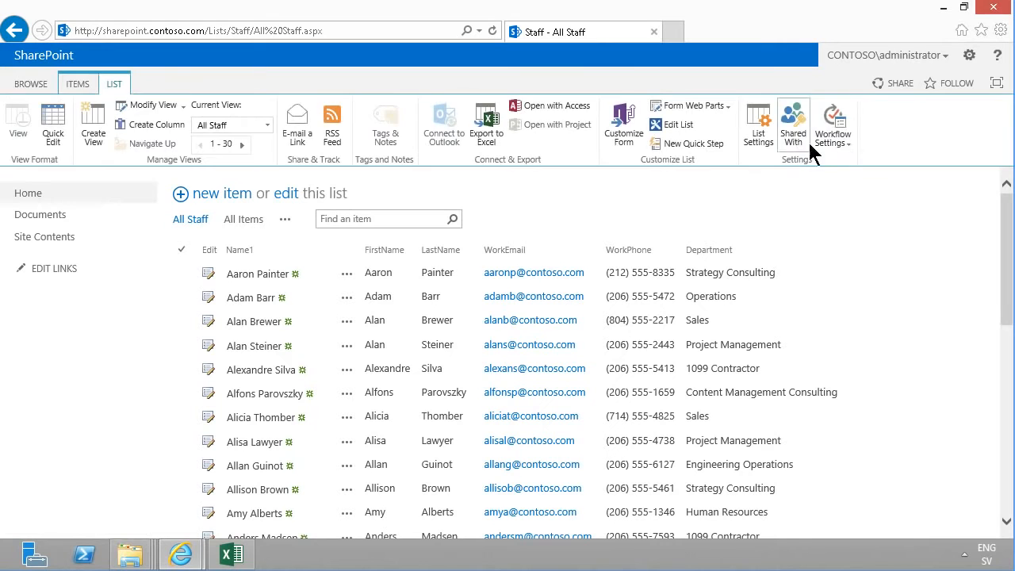
click(758, 127)
scroll(508, 318, down, 15)
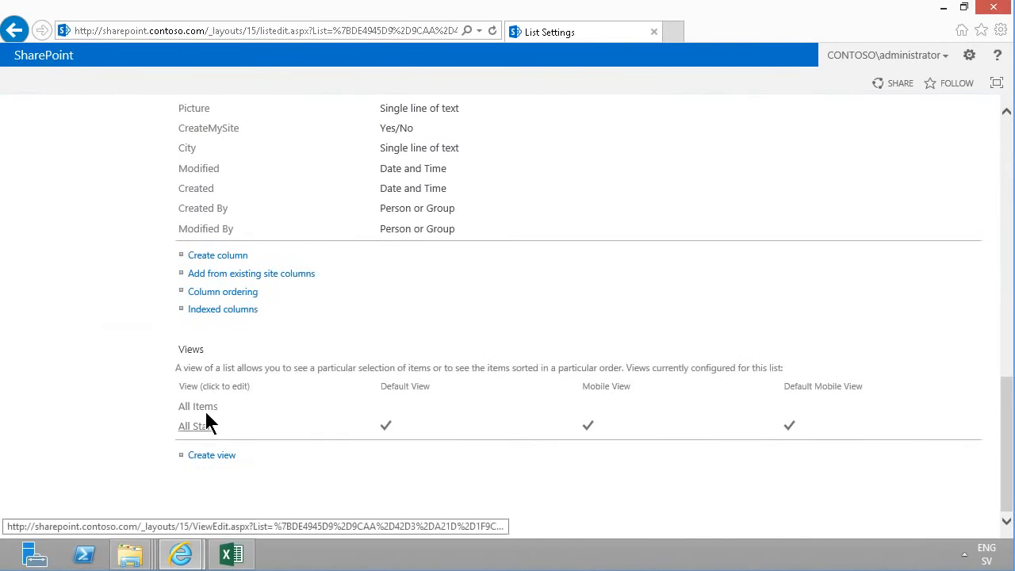
click(200, 407)
text(Edit mode)
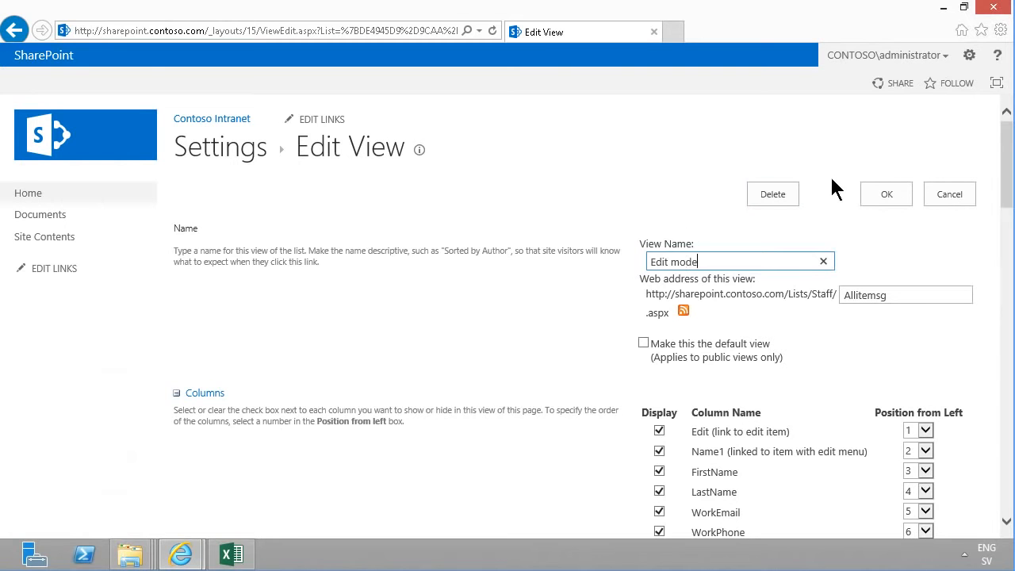
click(901, 194)
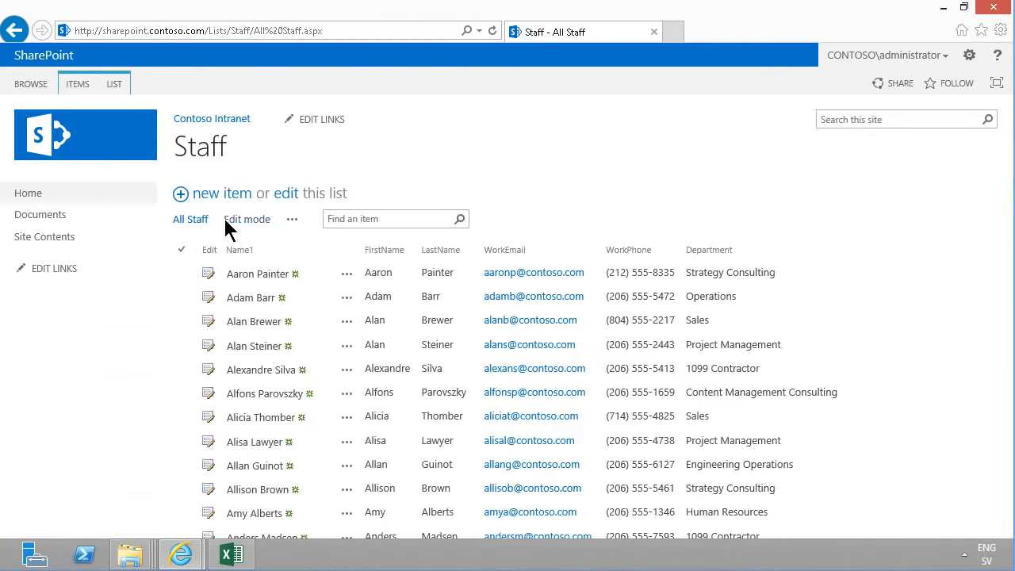
click(242, 219)
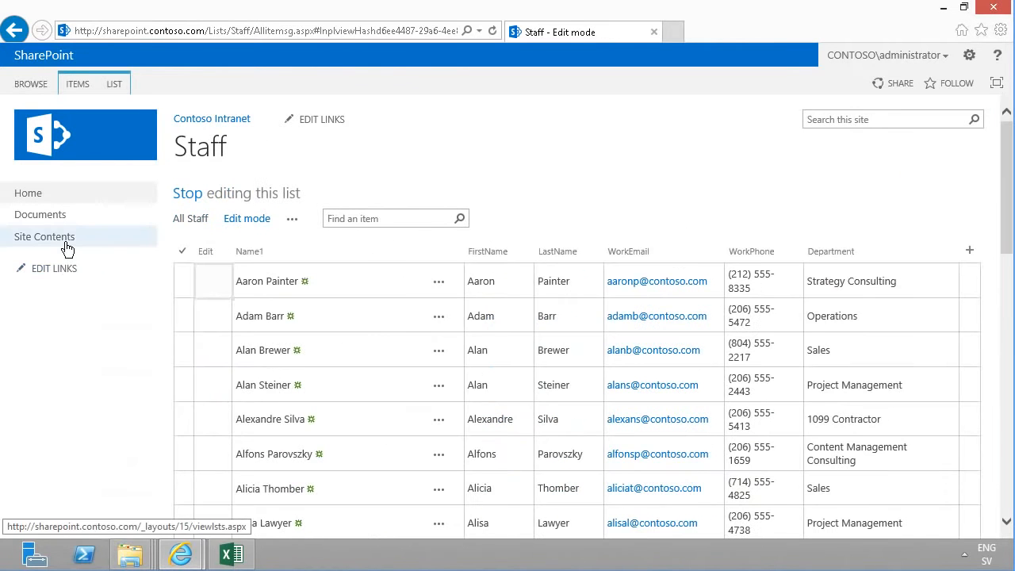
Add a Contacts app to the site, naming the new list Staff
click(39, 238)
click(288, 263)
click(225, 193)
text(co)
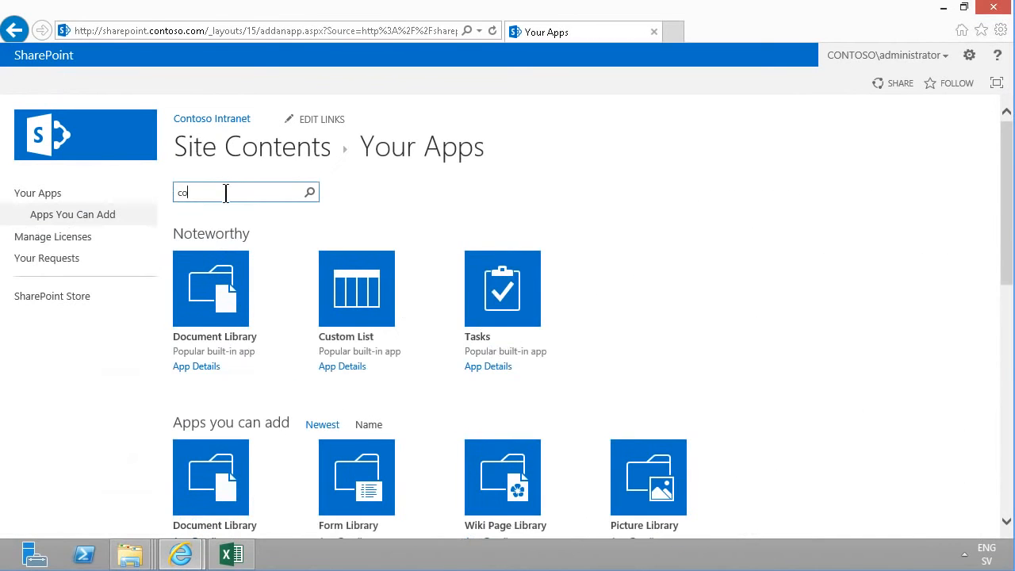
text(ntact)
key(Return)
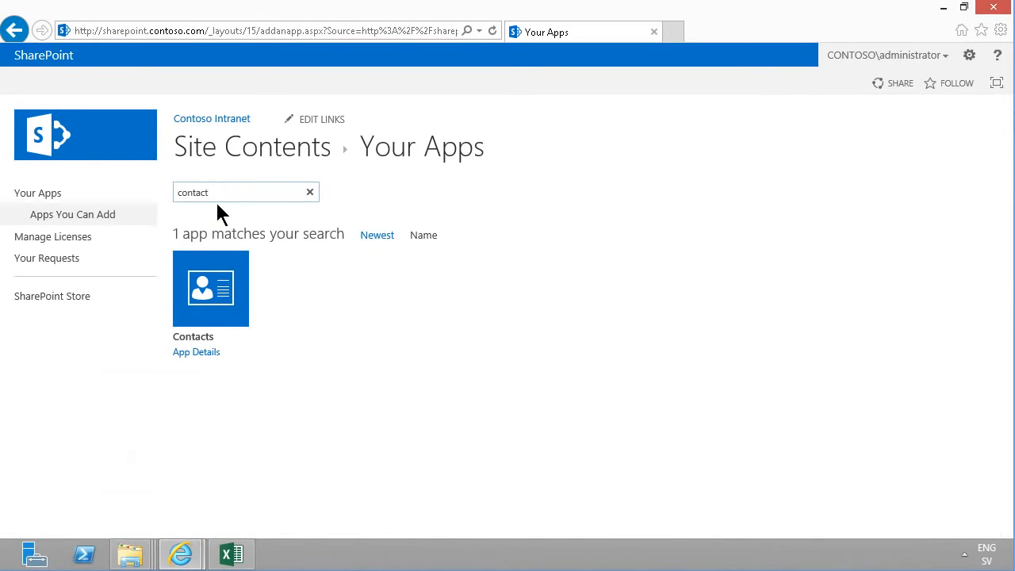
click(207, 277)
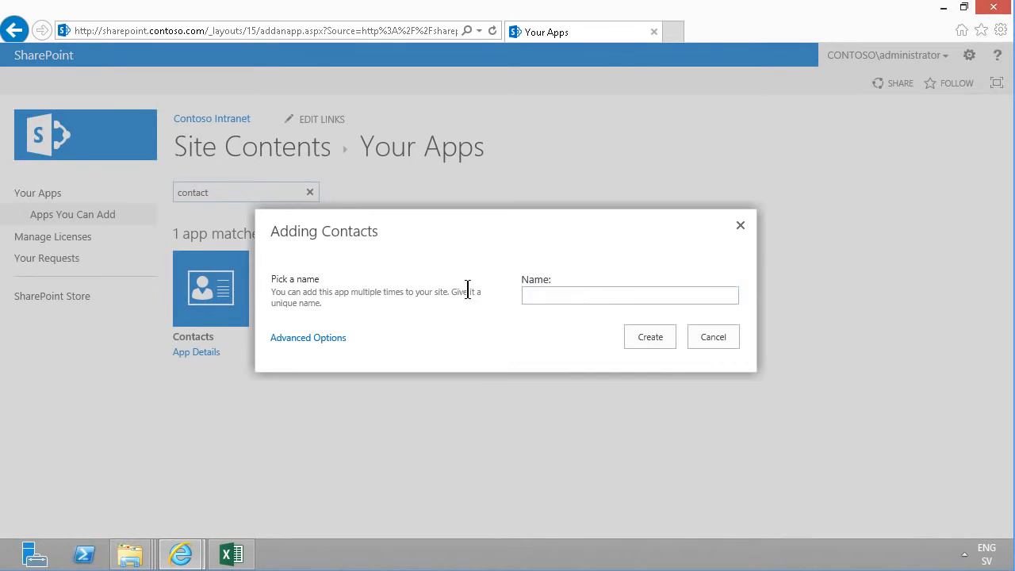
text(Staff 2)
click(639, 331)
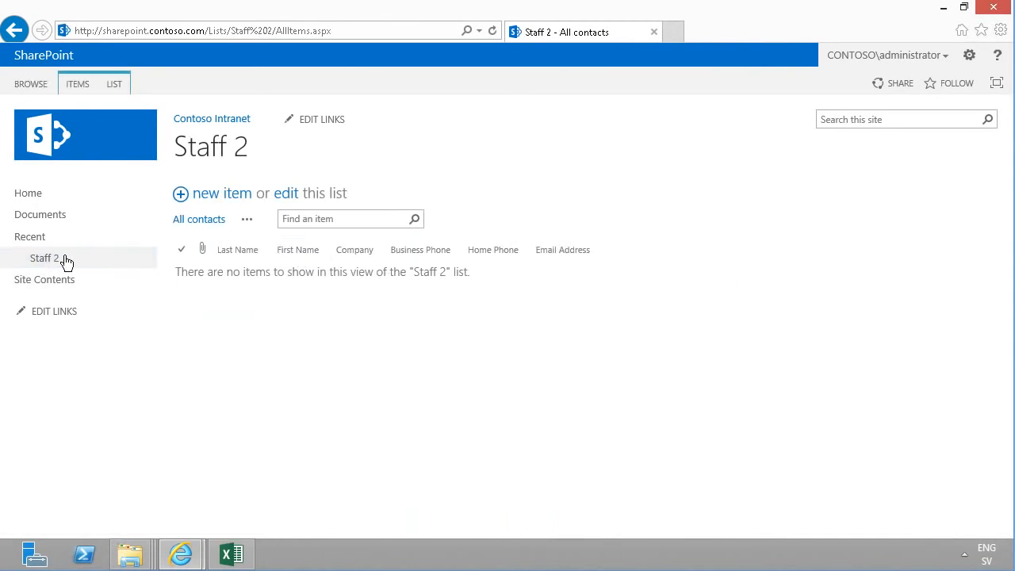
Review the fields of the Staff 2 new item form without saving an item
click(226, 196)
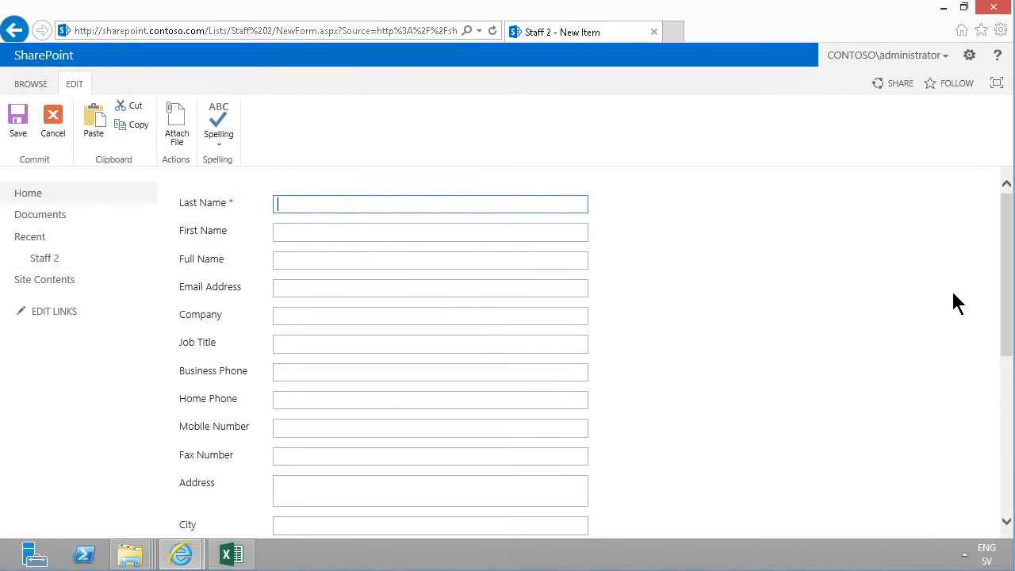
drag(1006, 268, 1007, 199)
click(56, 119)
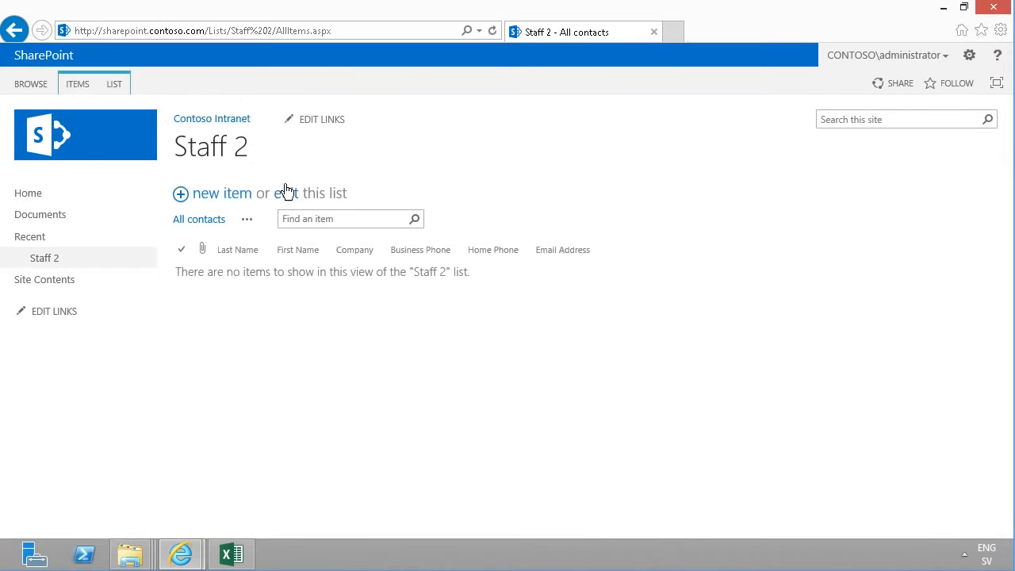
Delete the Company column from the Staff 2 list settings
click(114, 84)
click(761, 139)
drag(1009, 238, 1012, 385)
click(200, 254)
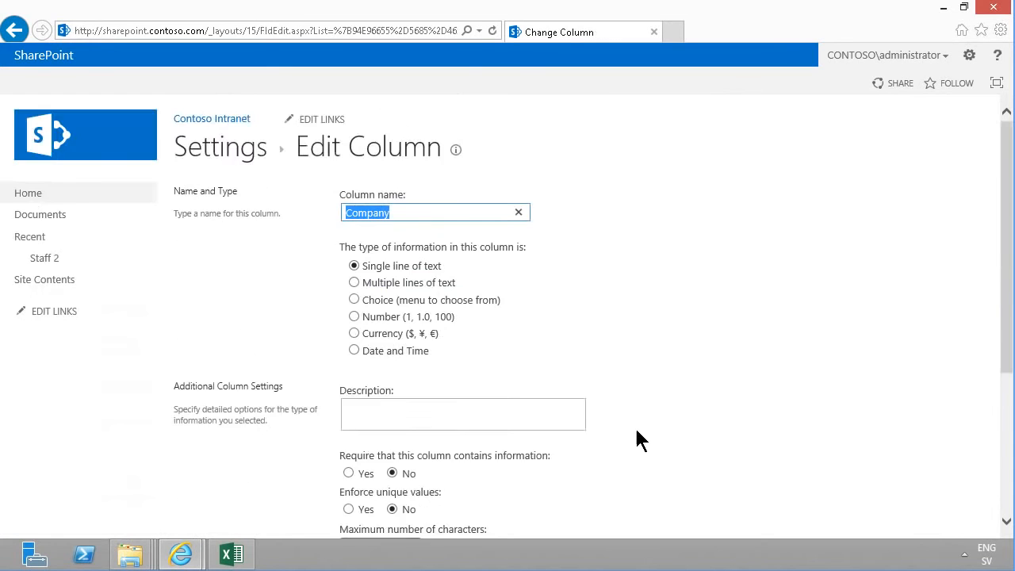
scroll(714, 492, down, 4)
click(772, 450)
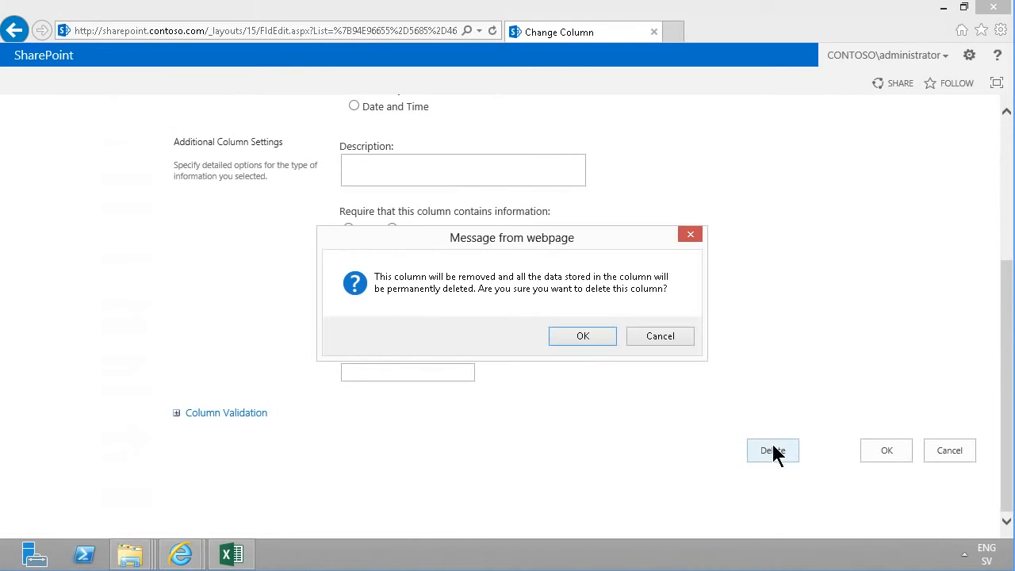
click(583, 327)
Set the Notes column's text type to Plain text and save the column
drag(1007, 343, 1007, 343)
click(192, 487)
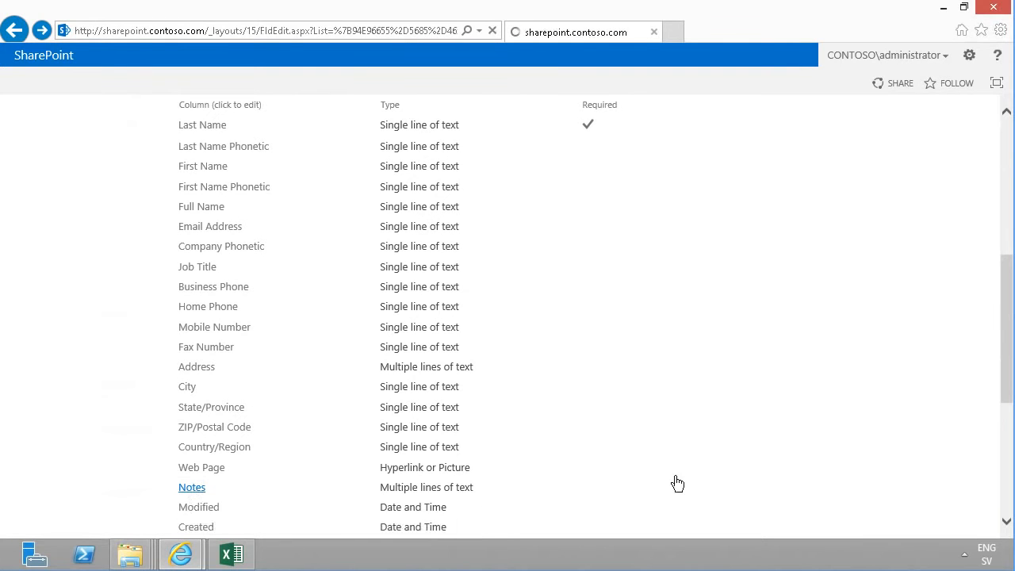
scroll(1007, 254, down, 2)
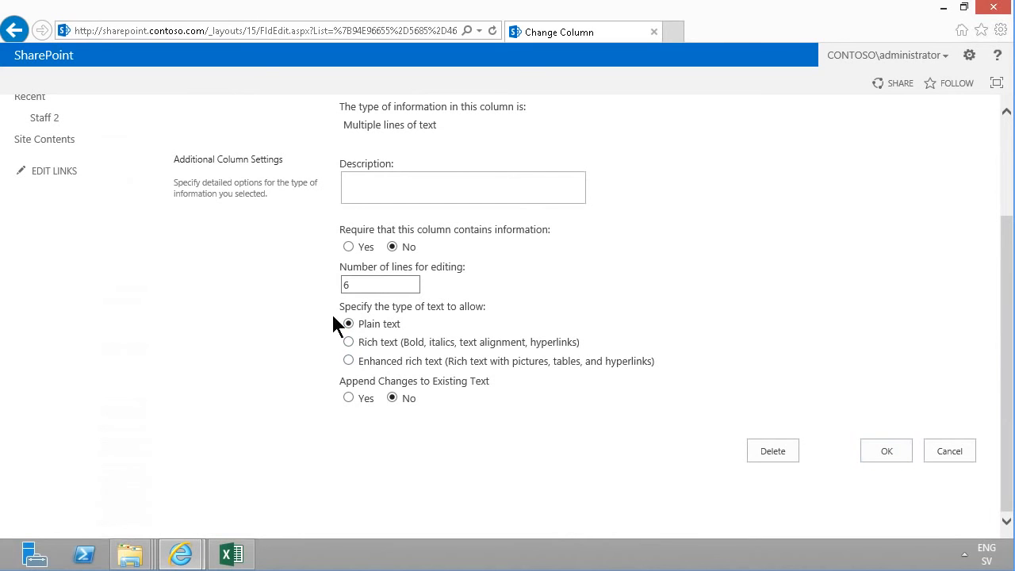
click(879, 454)
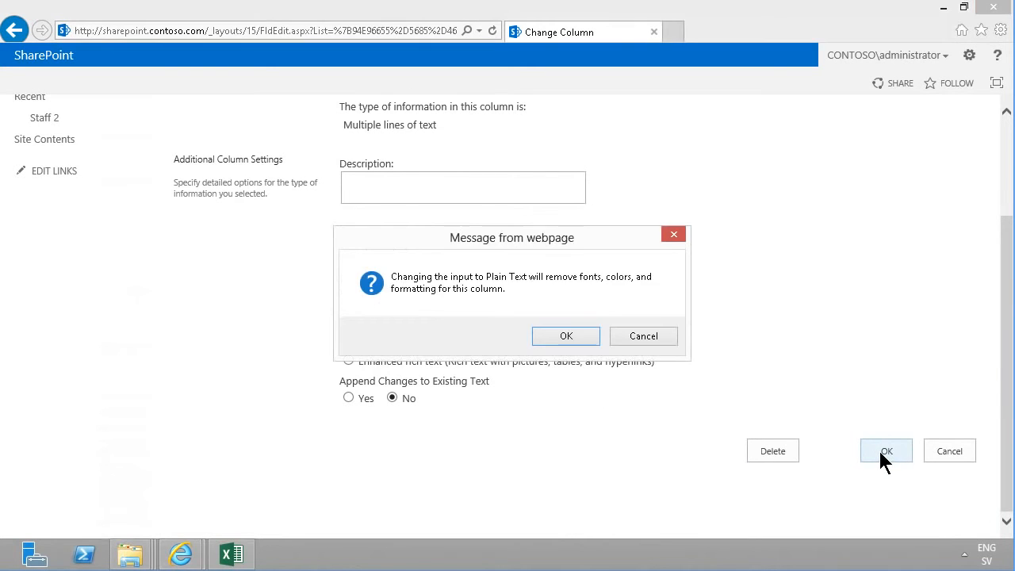
click(547, 337)
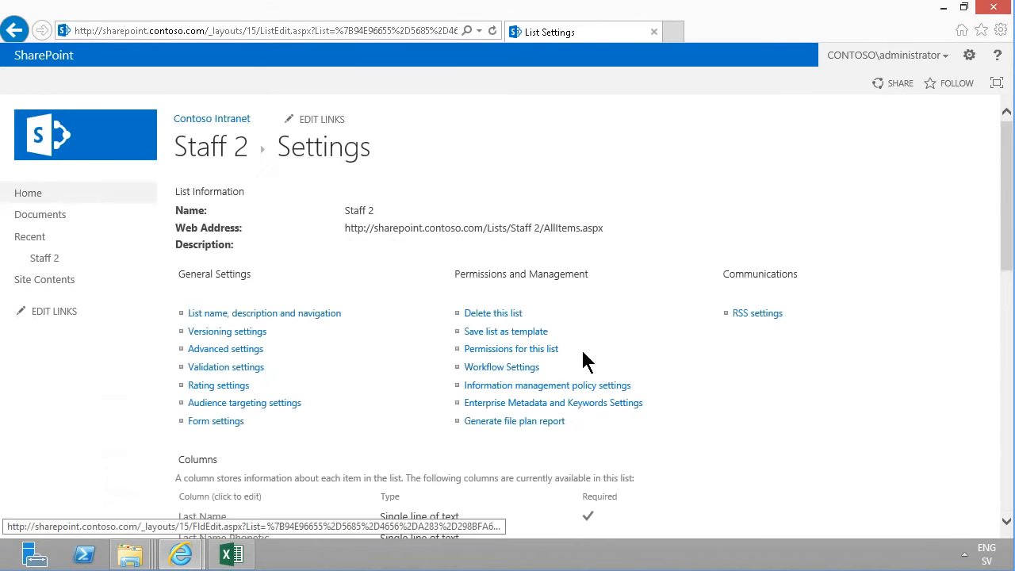
Disable attachments to list items in the list's advanced settings and save
click(253, 349)
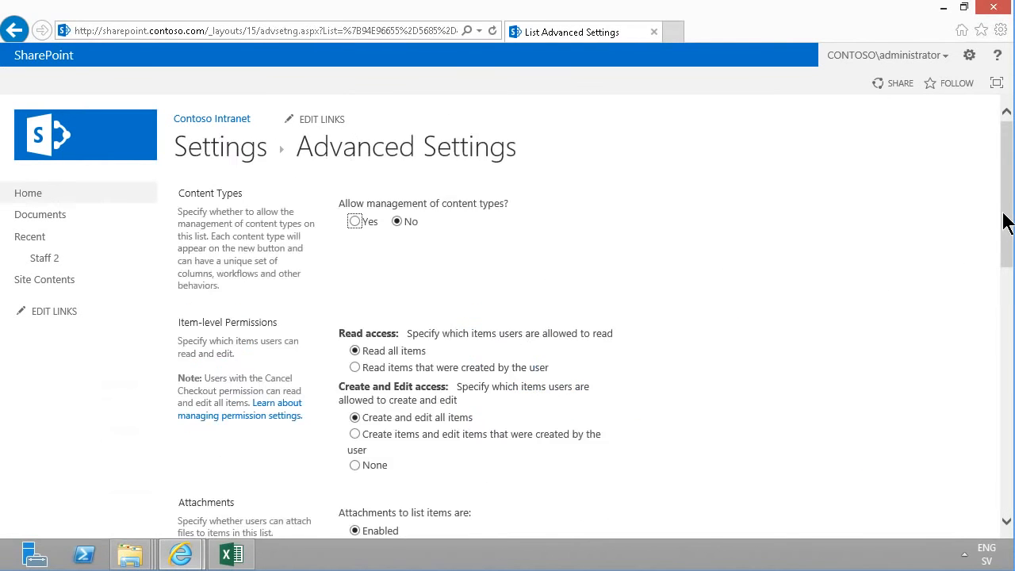
scroll(1004, 219, down, 4)
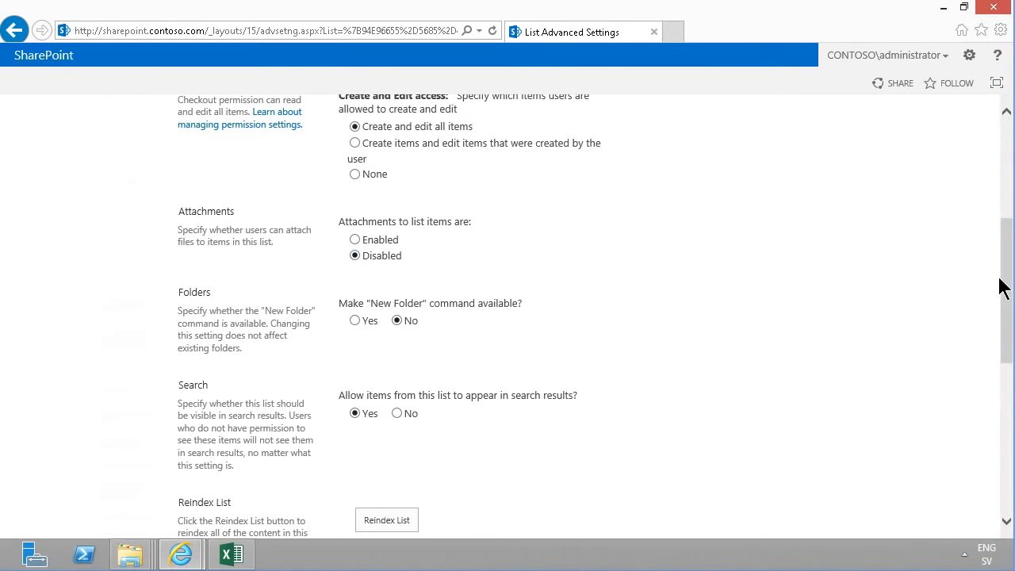
drag(1006, 289, 1005, 454)
click(537, 464)
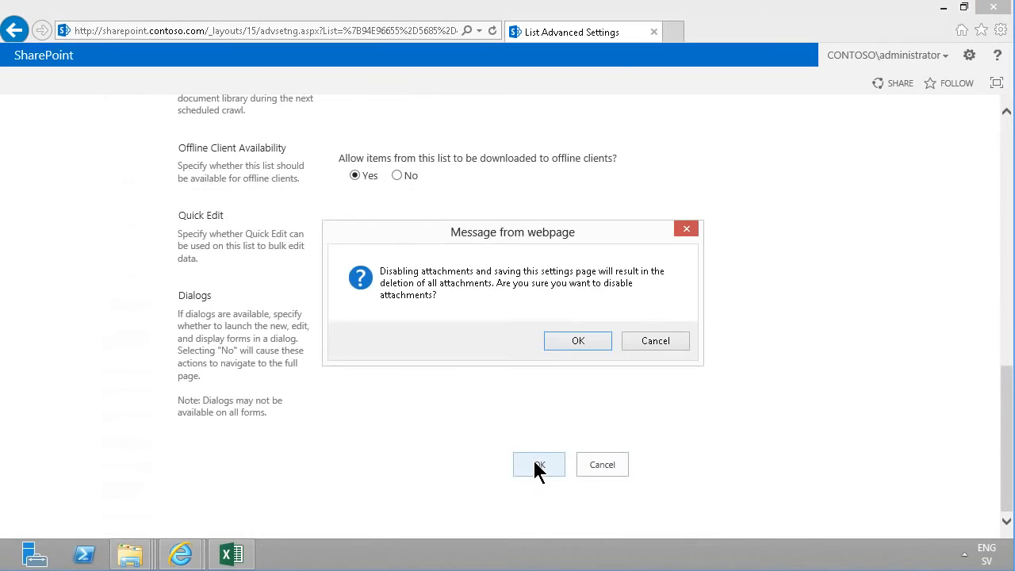
click(578, 340)
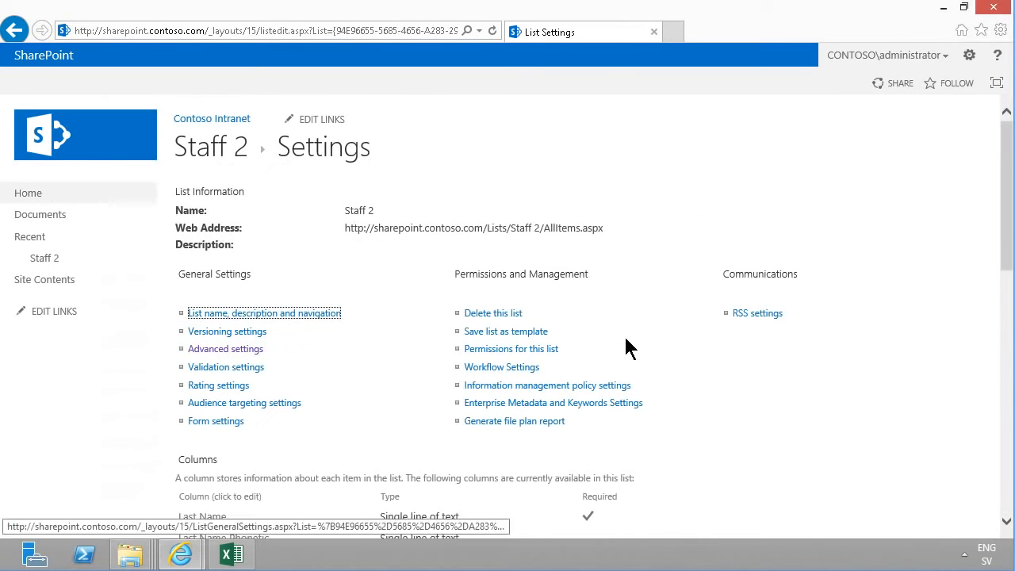
Add the Contact Photo site column to the list and its default view
drag(1012, 231, 998, 422)
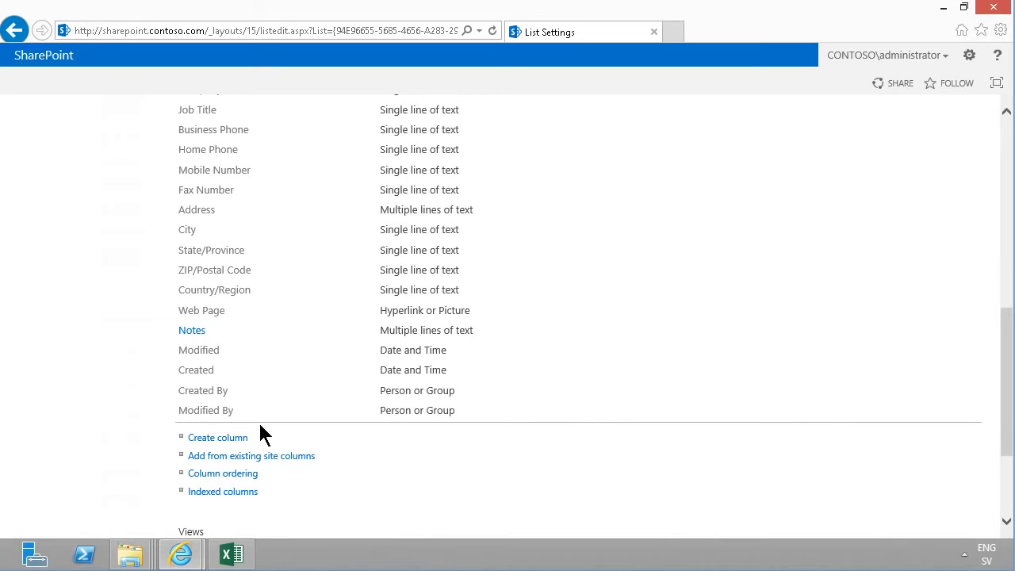
click(226, 459)
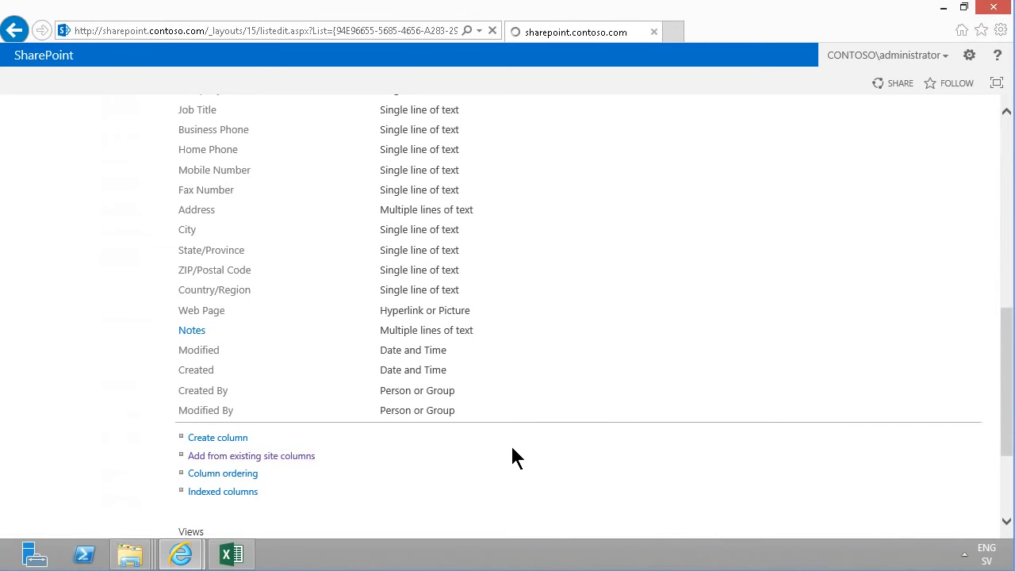
click(408, 274)
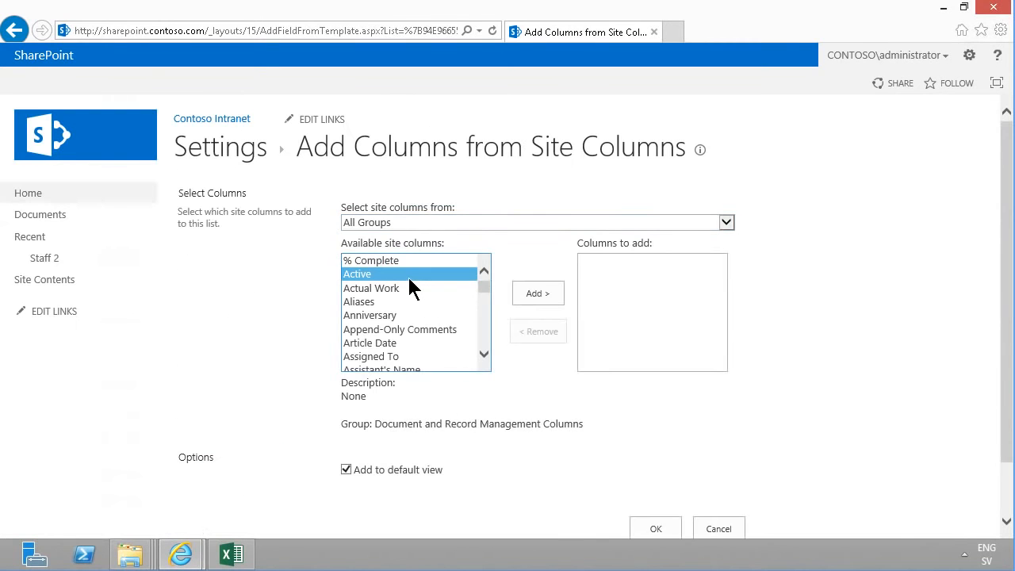
scroll(407, 274, down, 10)
click(408, 300)
click(410, 341)
click(538, 293)
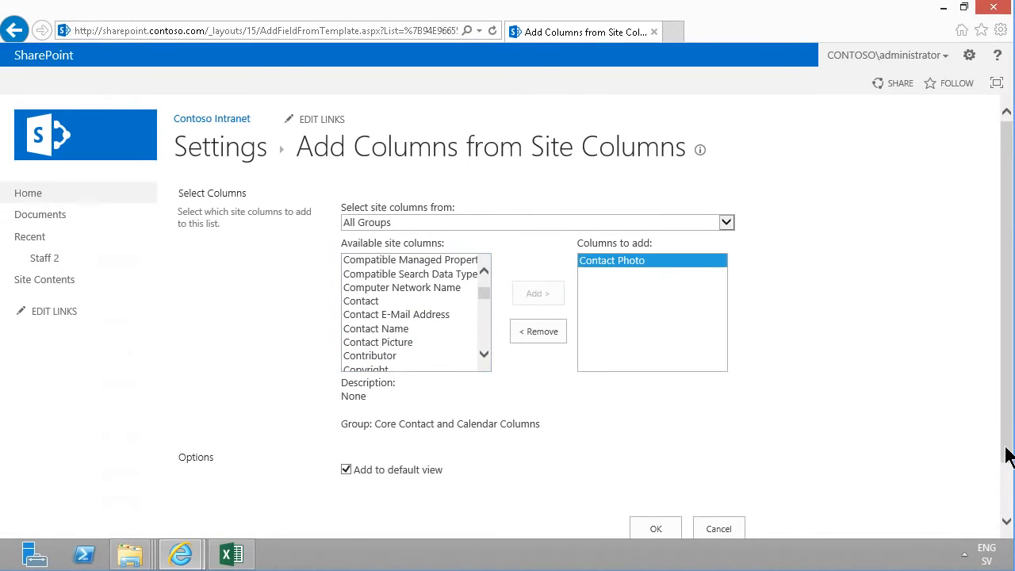
scroll(1008, 444, down, 1)
click(653, 465)
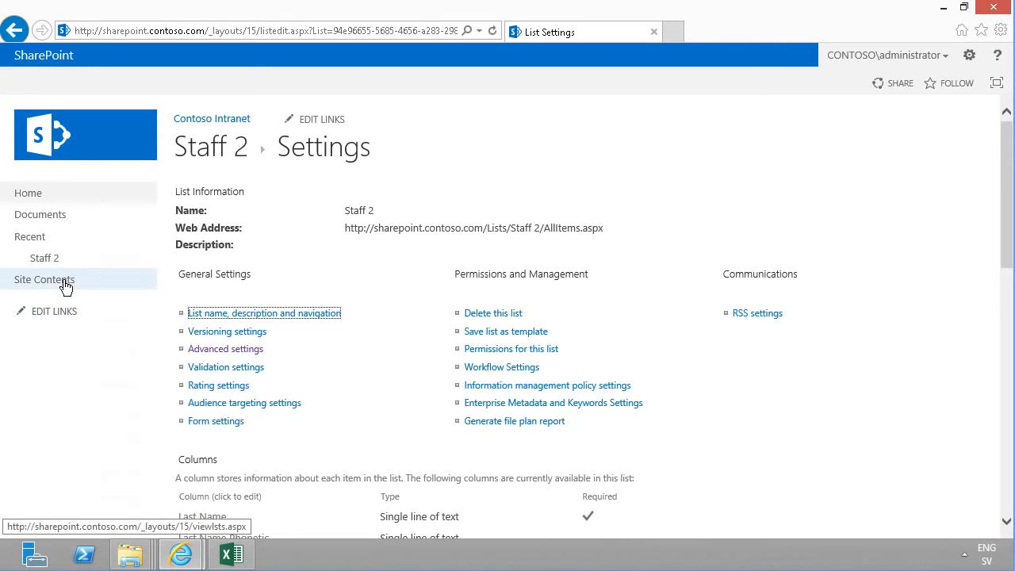
Add a new Picture Library app to the site named Staff Pictures
click(65, 283)
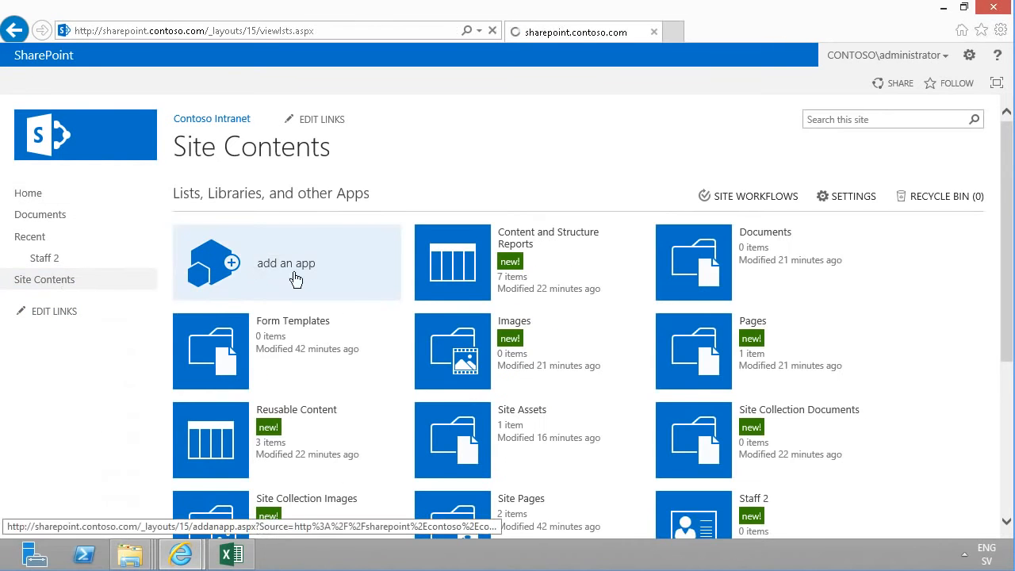
click(261, 190)
text(pict)
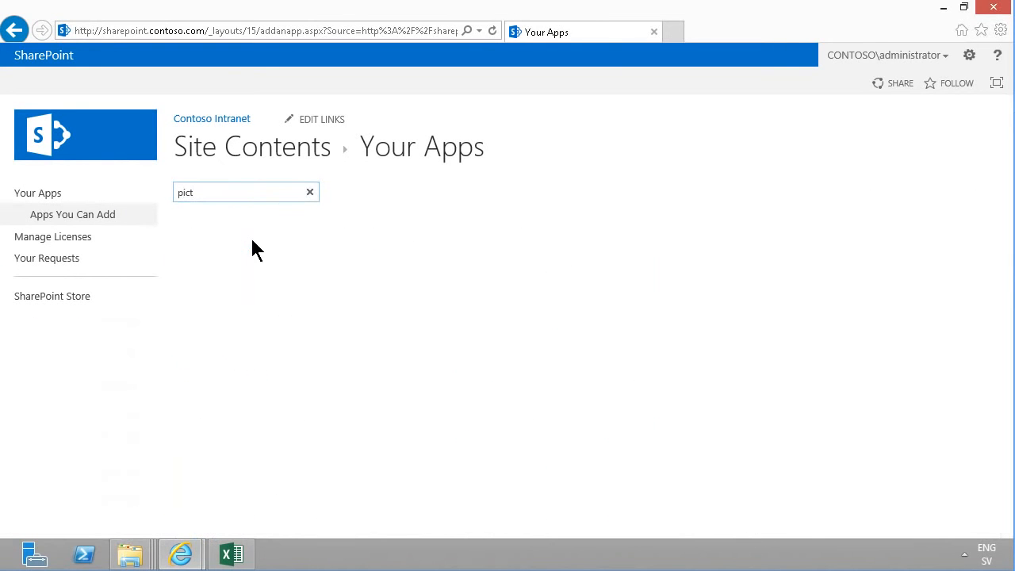
click(245, 271)
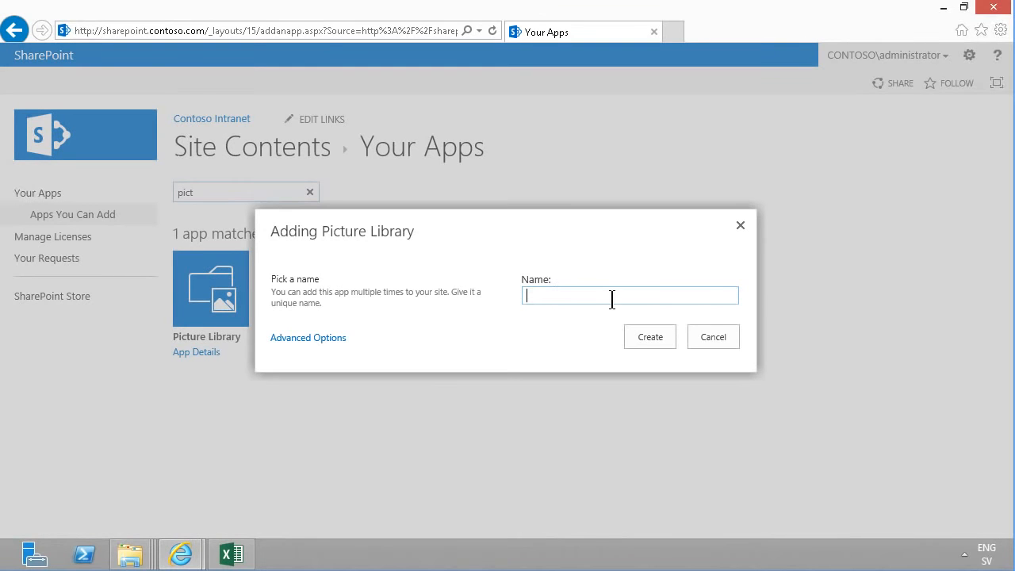
text(Staff Pictures)
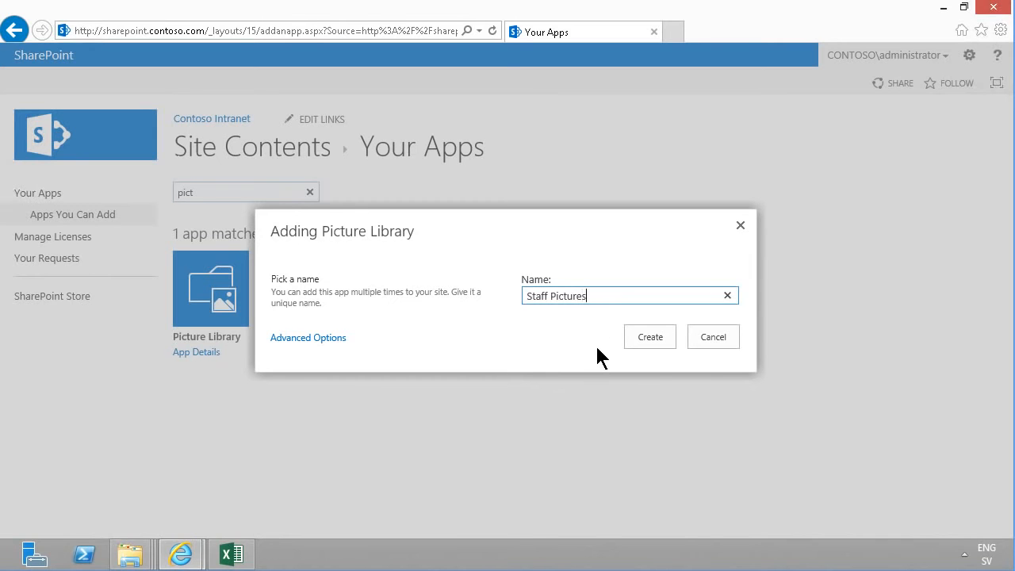
click(637, 332)
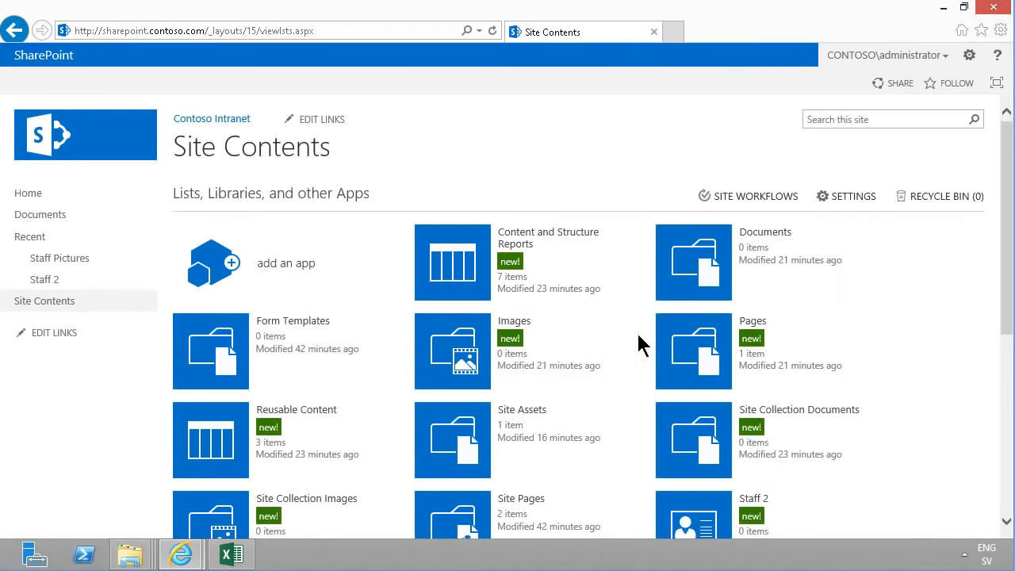
Open the Staff Pictures library in File Explorer and add its location to the Explorer Favorites
click(65, 262)
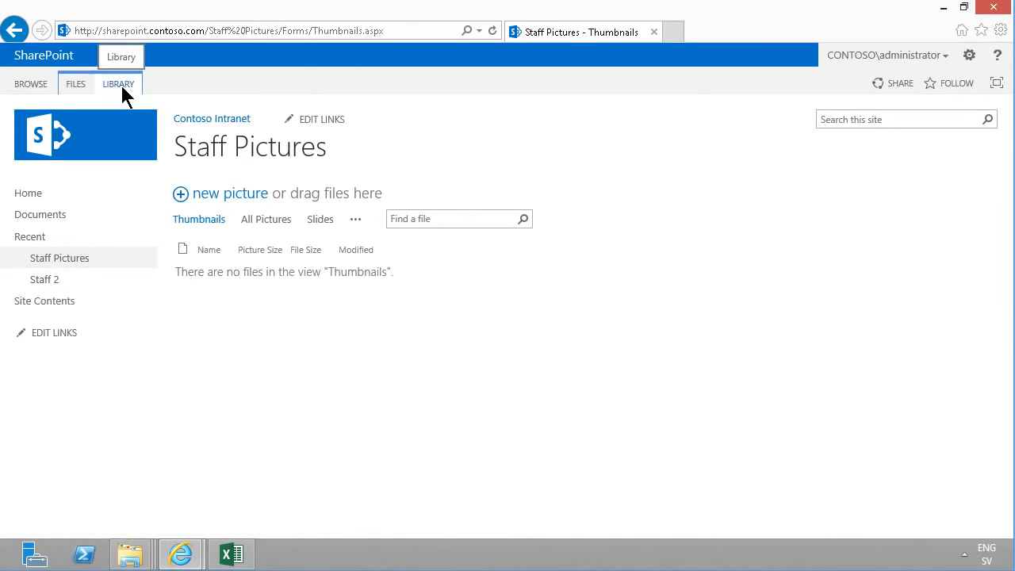
click(120, 83)
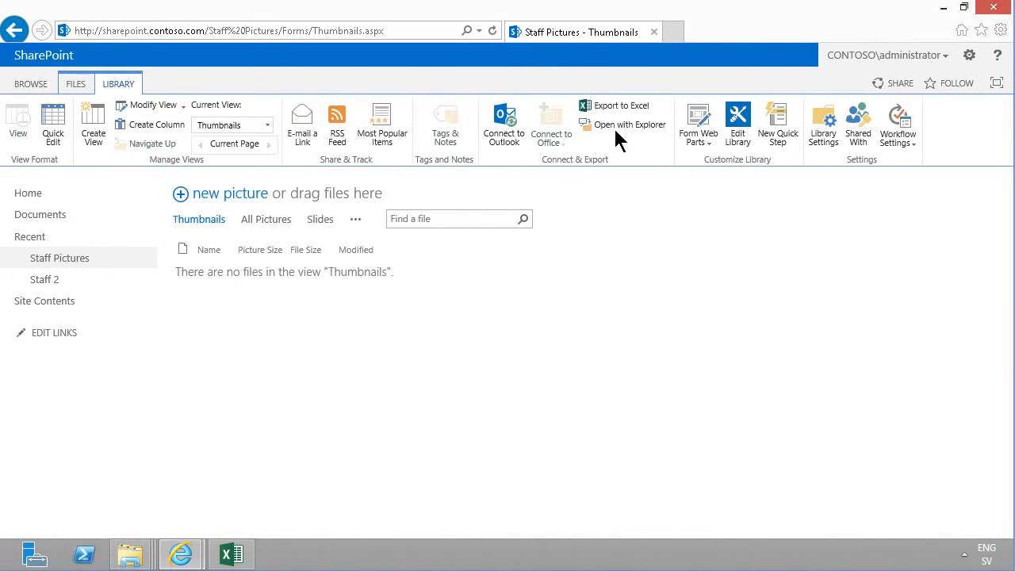
click(616, 129)
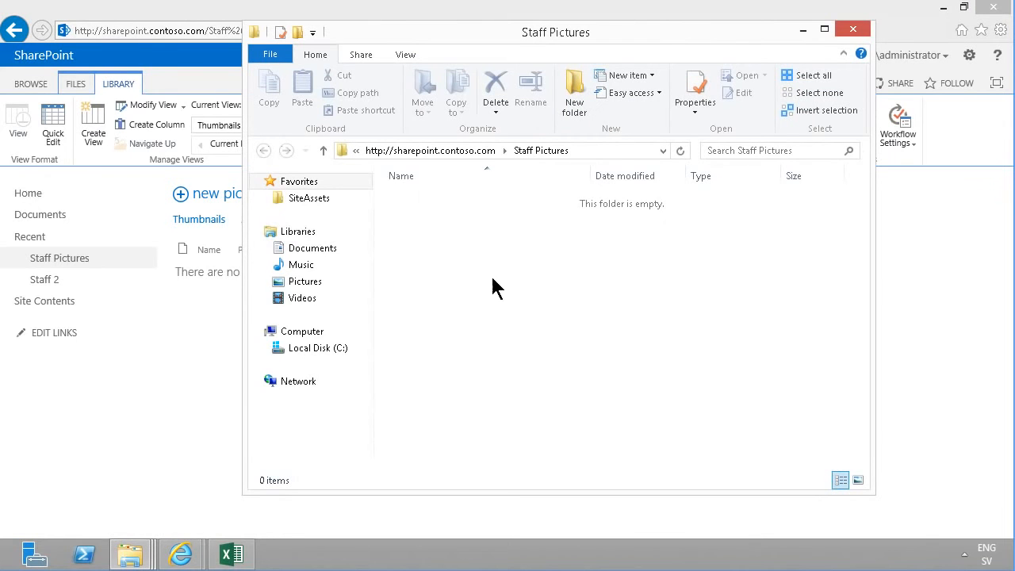
right_click(337, 181)
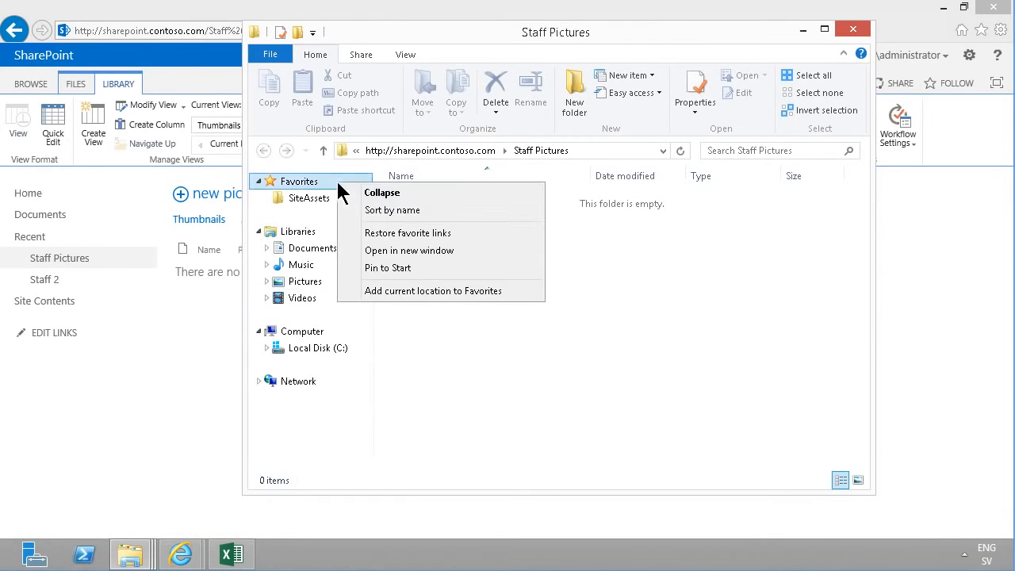
click(403, 290)
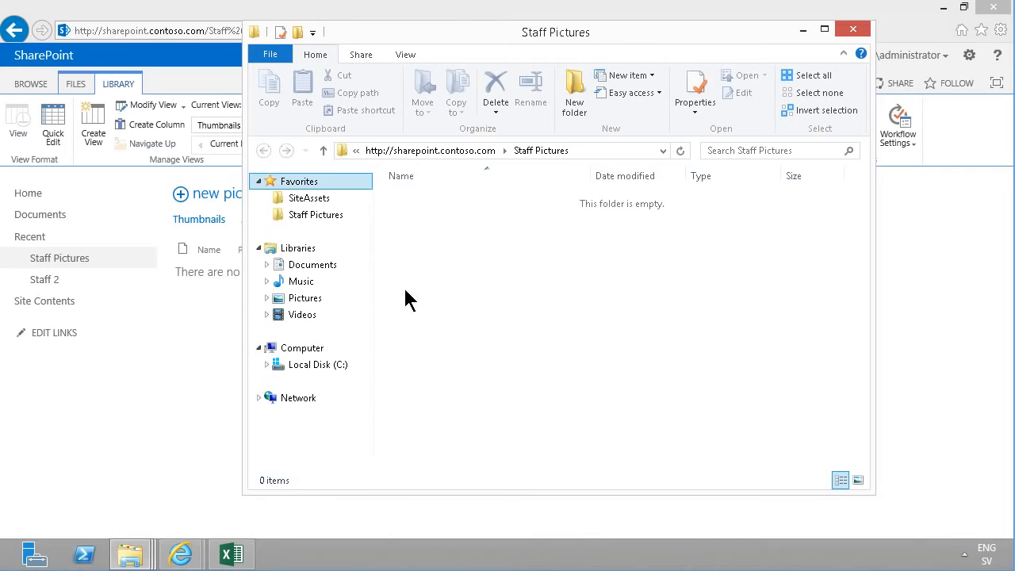
Copy all pictures from the local Pictures library into the Staff Pictures favorite and refresh the library page
click(309, 302)
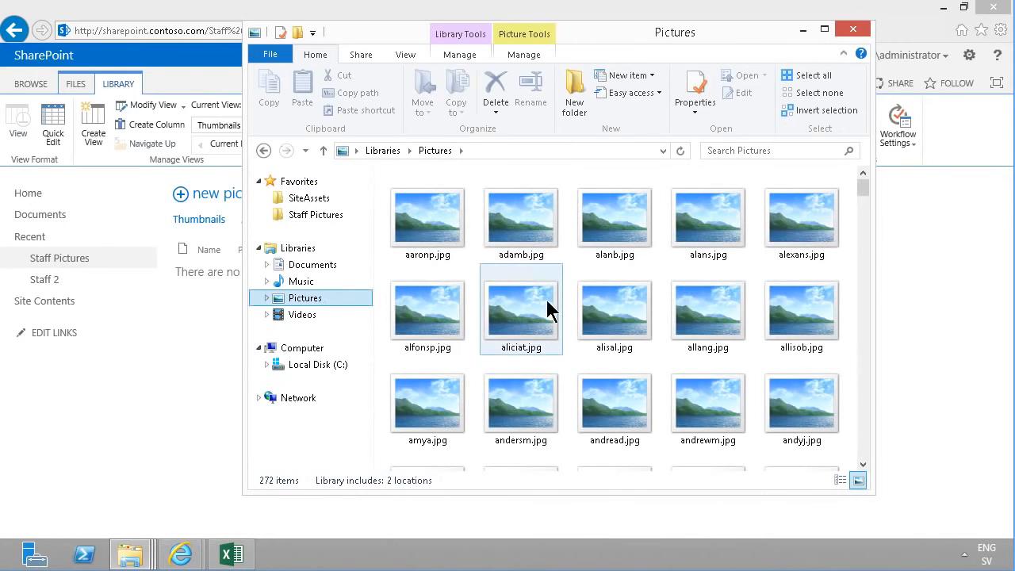
click(446, 215)
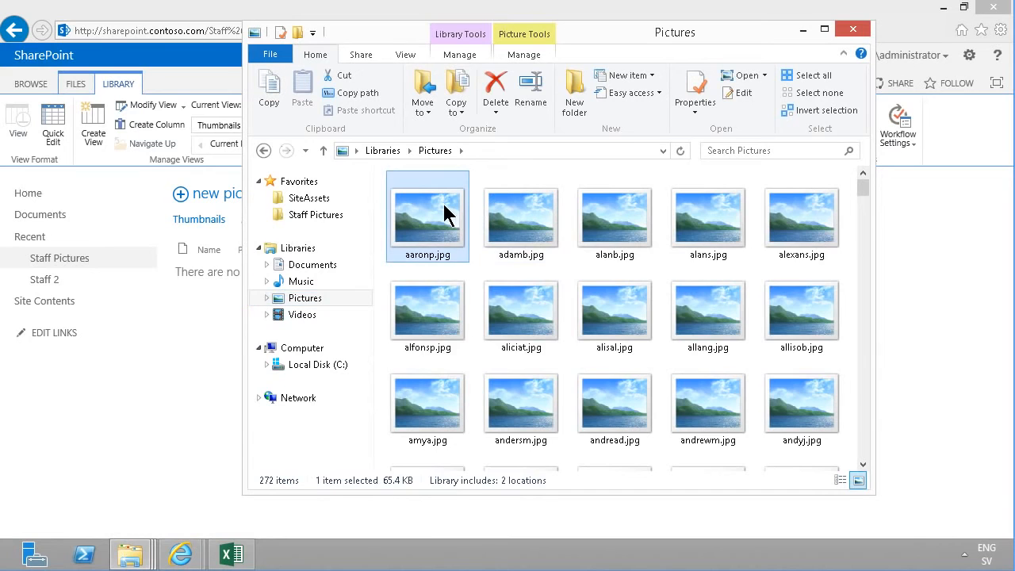
key(ctrl+a)
drag(447, 224, 325, 218)
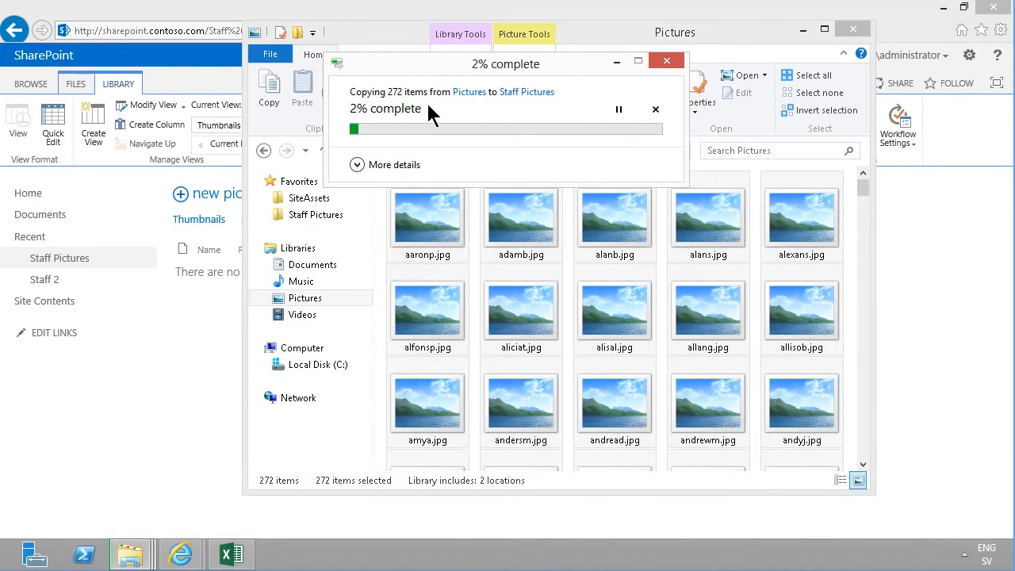
click(183, 394)
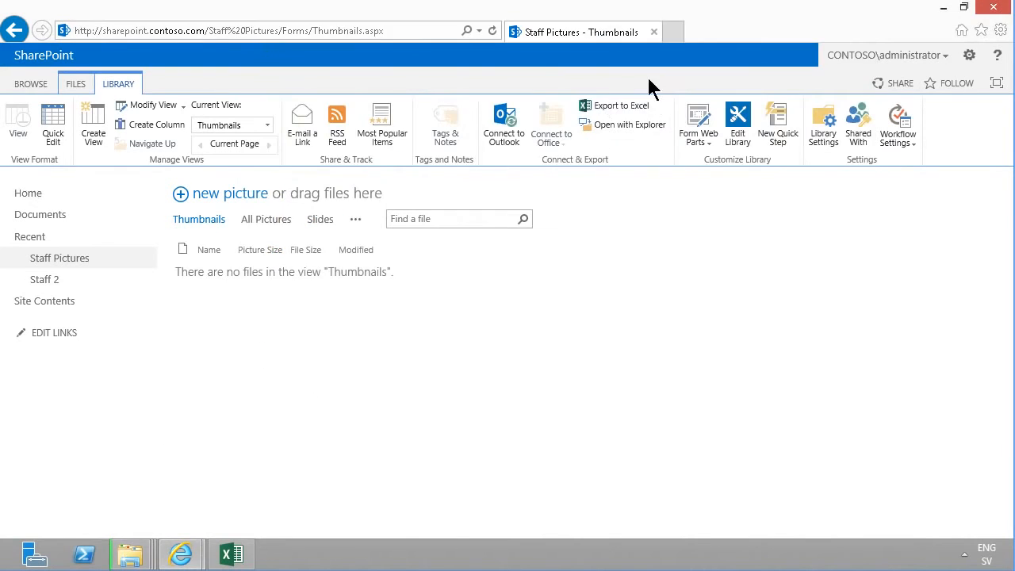
click(493, 31)
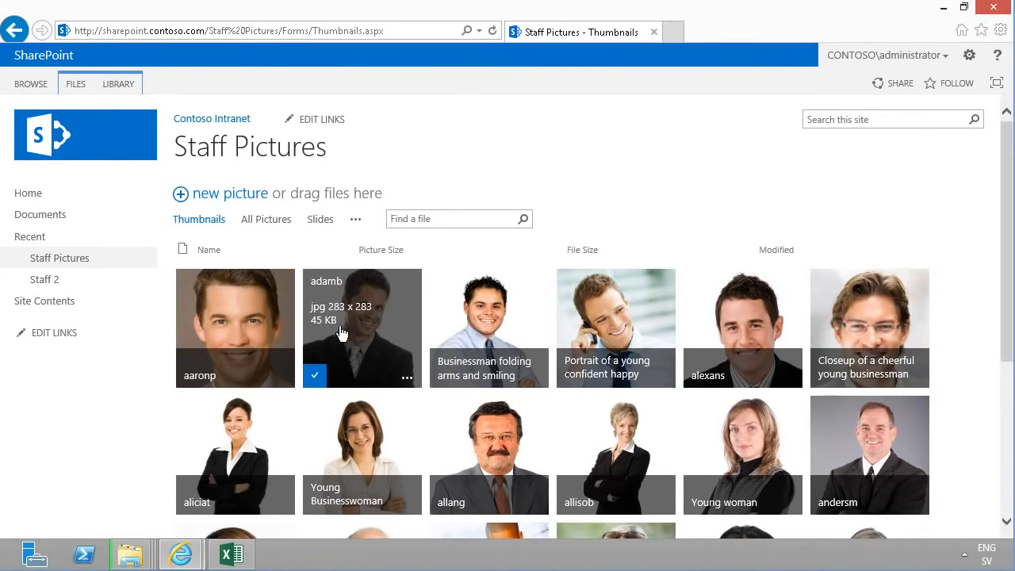
Copy a picture's shortcut and paste it into a new Notepad window
right_click(268, 309)
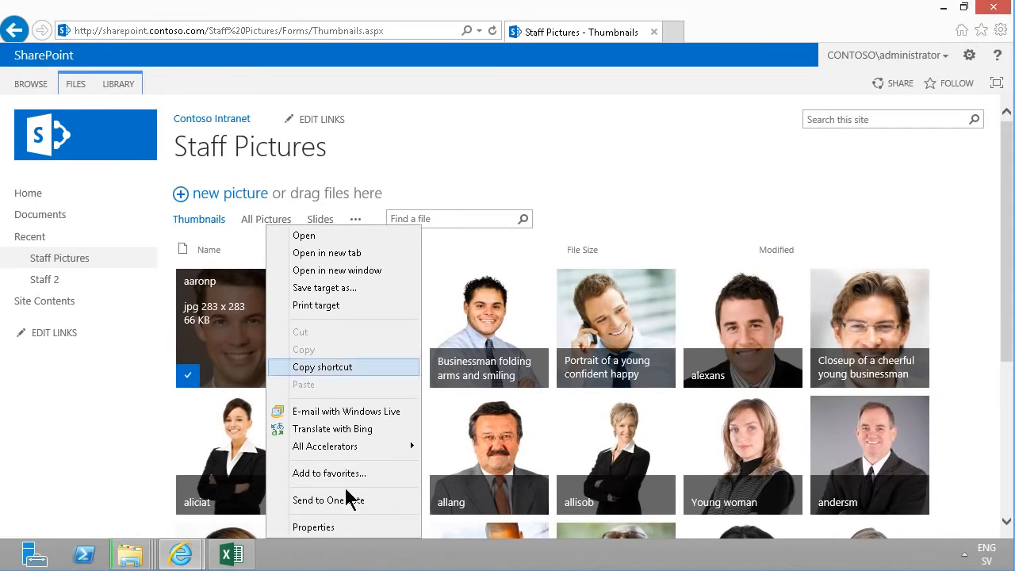
click(337, 367)
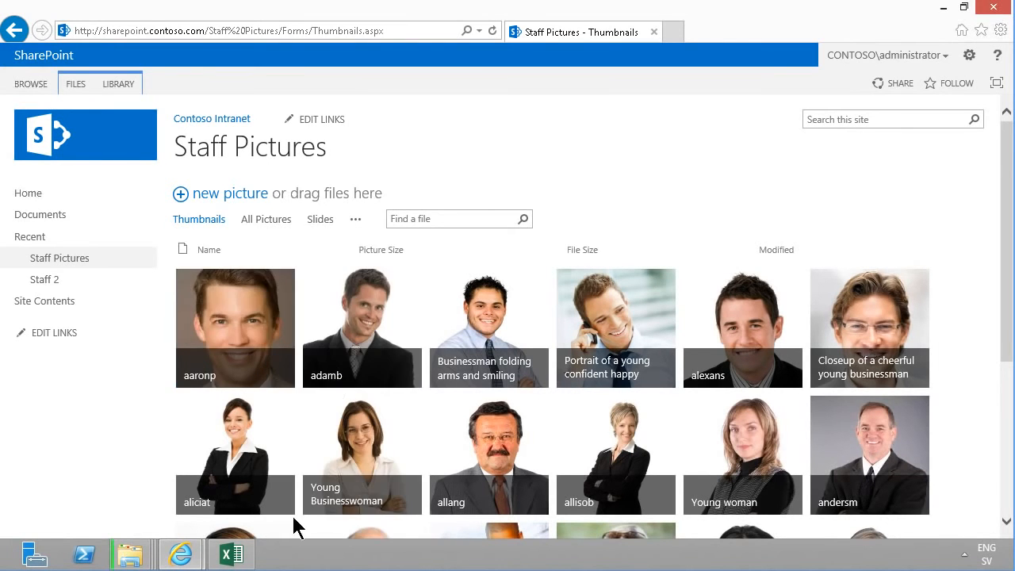
key(super)
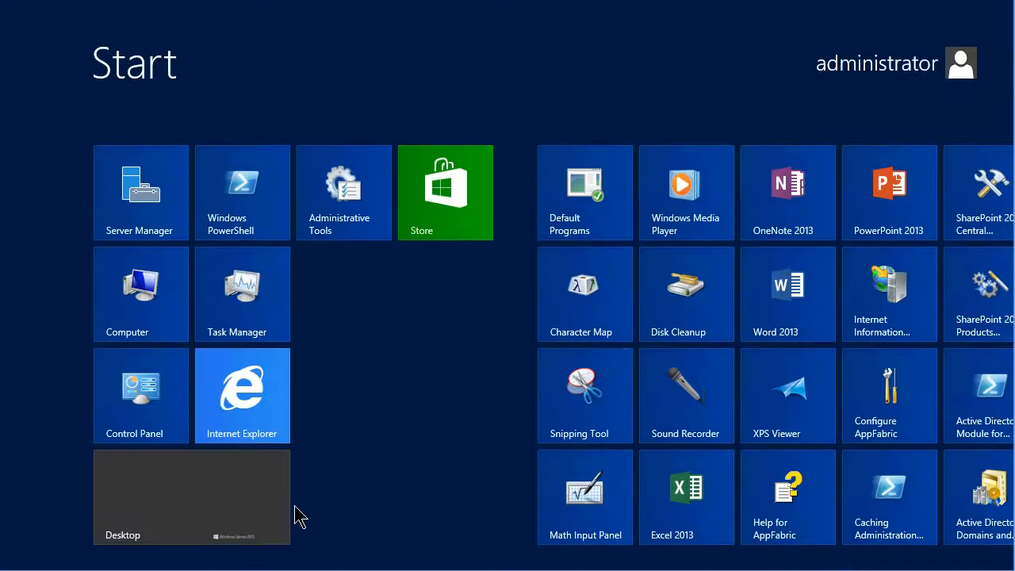
text(note)
key(Return)
text(http://sharepoint.contoso.com/Staff%20Pictures/Forms/Thumbnails.aspx#)
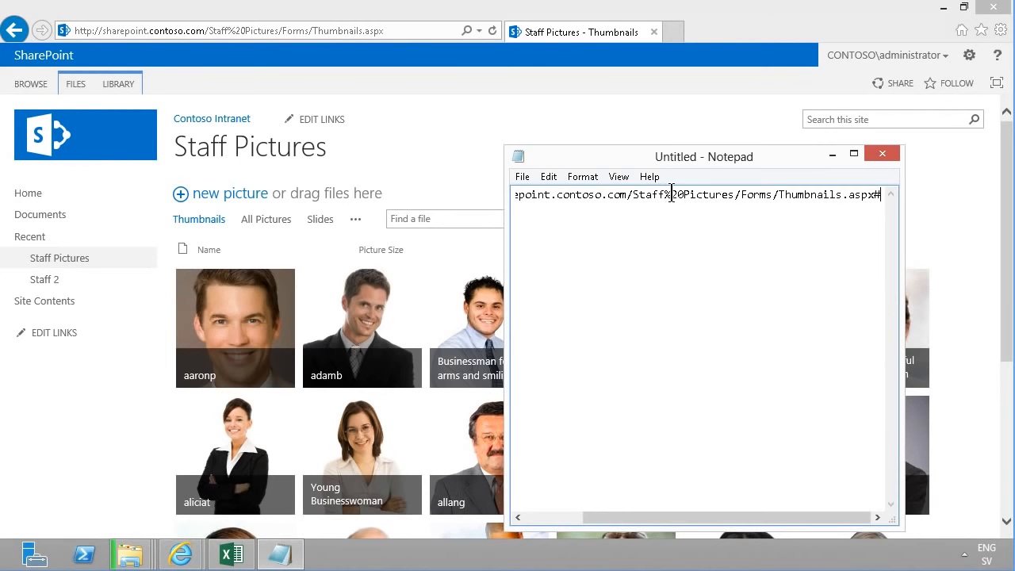
click(209, 311)
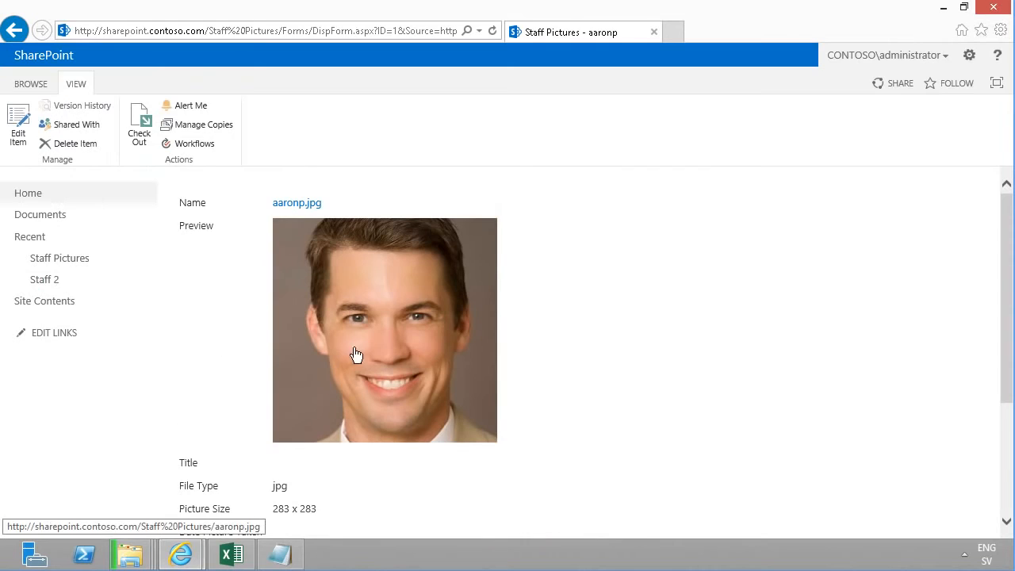
right_click(367, 328)
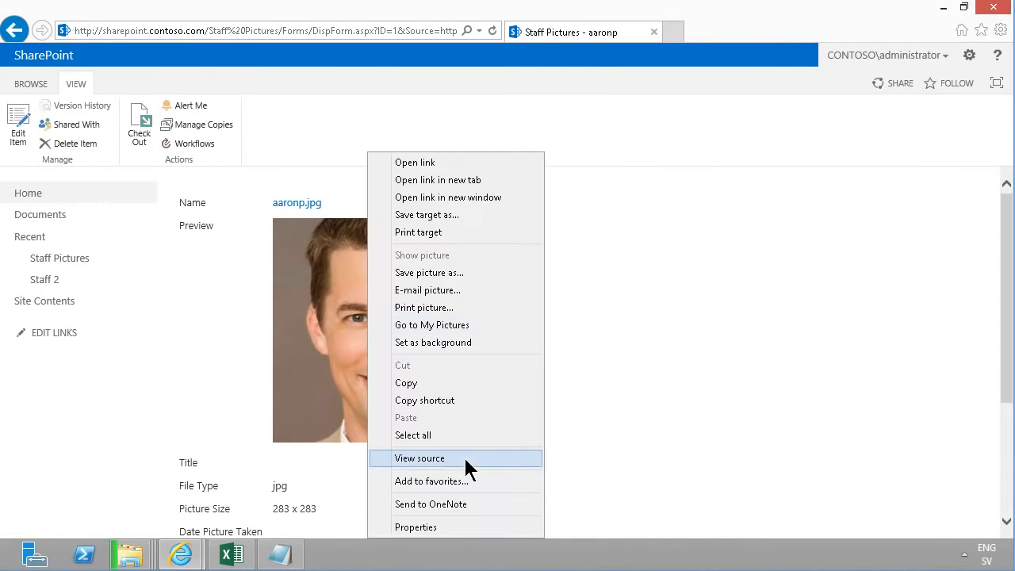
click(439, 405)
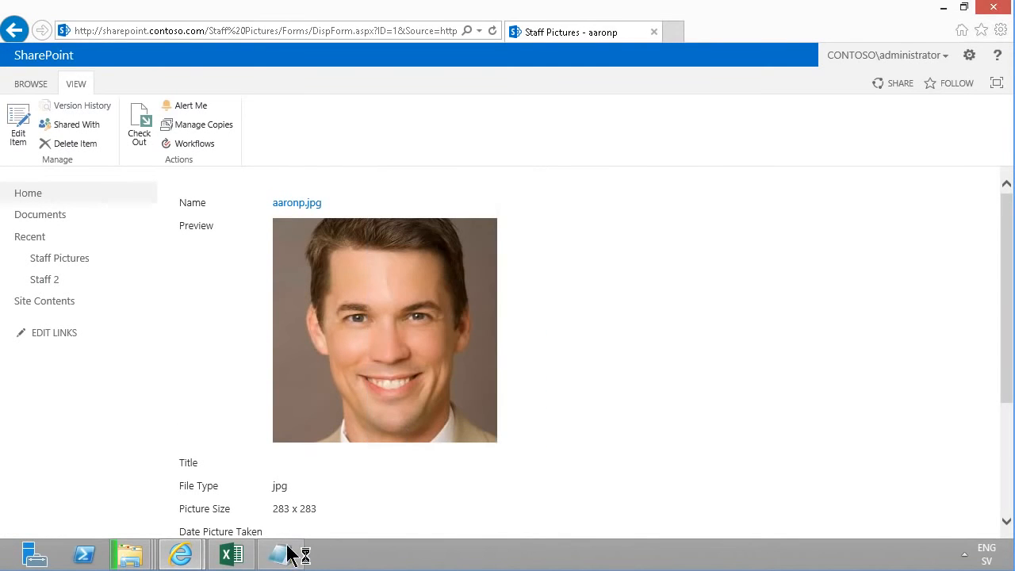
click(280, 555)
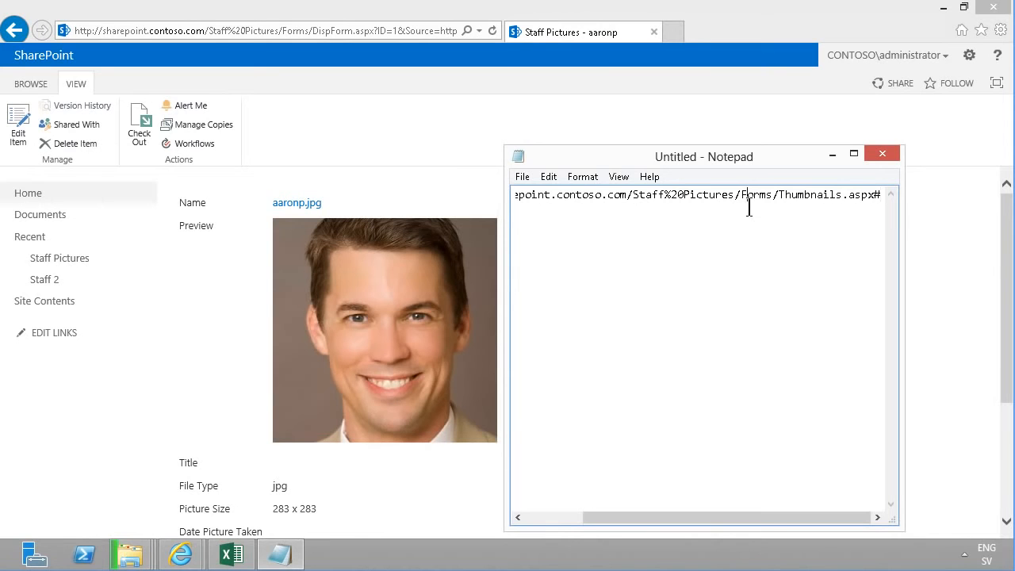
key(ctrl+a)
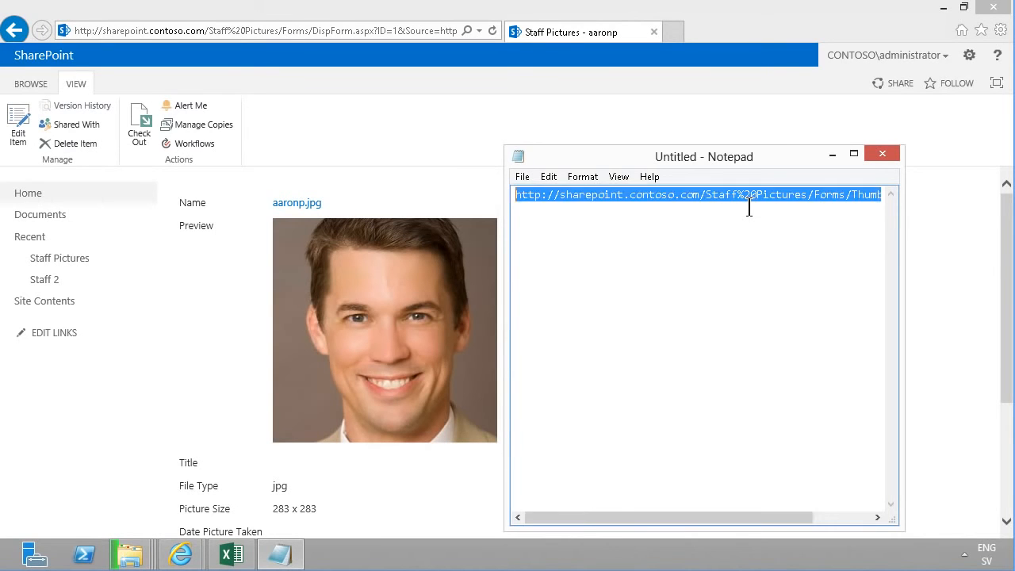
key(ctrl+v)
drag(815, 195, 455, 188)
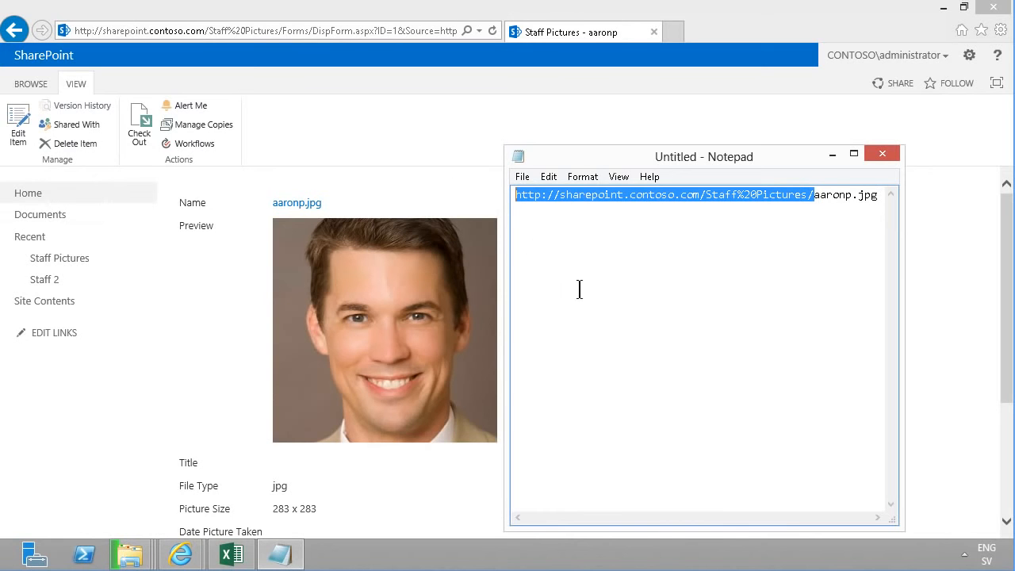
Switch to the ContosoStaff workbook and widen the Picture column
click(232, 554)
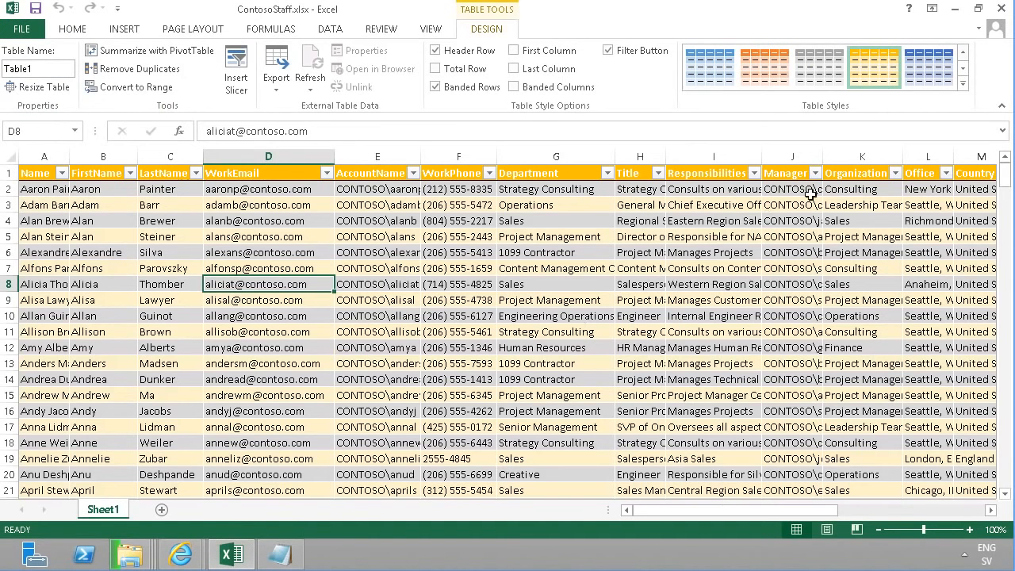
click(882, 191)
key(Right)
key(Right)
key(Right)
key(Right)
key(Right)
key(Right)
key(Right)
key(Right)
key(Right)
key(Right)
key(Right)
key(Right)
key(Right)
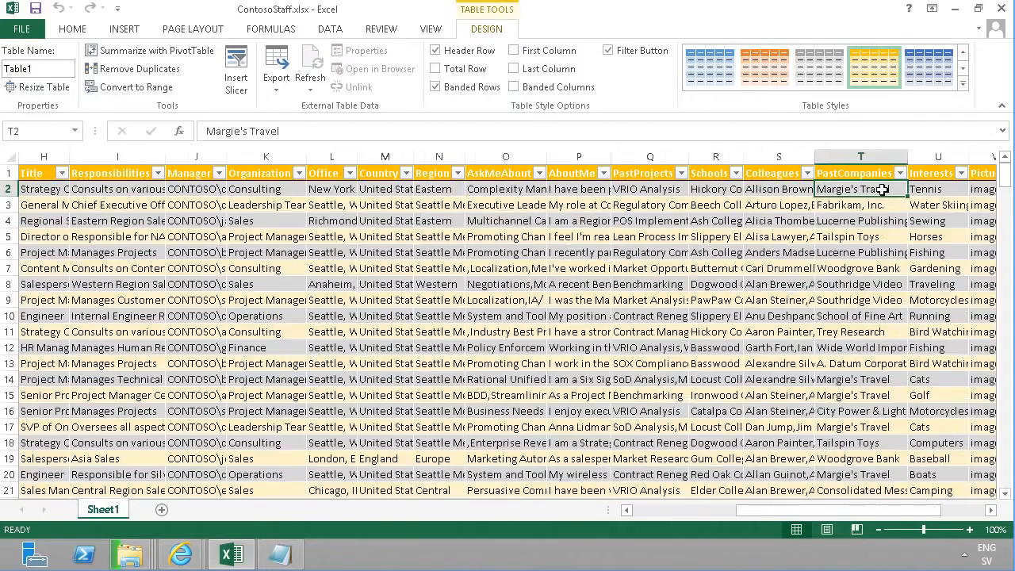
key(Left)
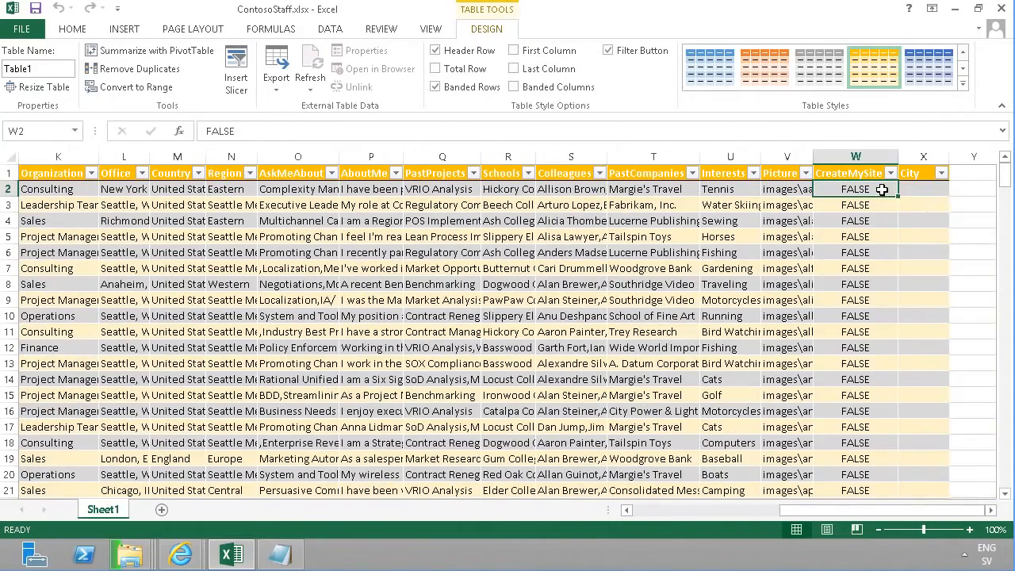
click(792, 189)
drag(814, 157, 936, 158)
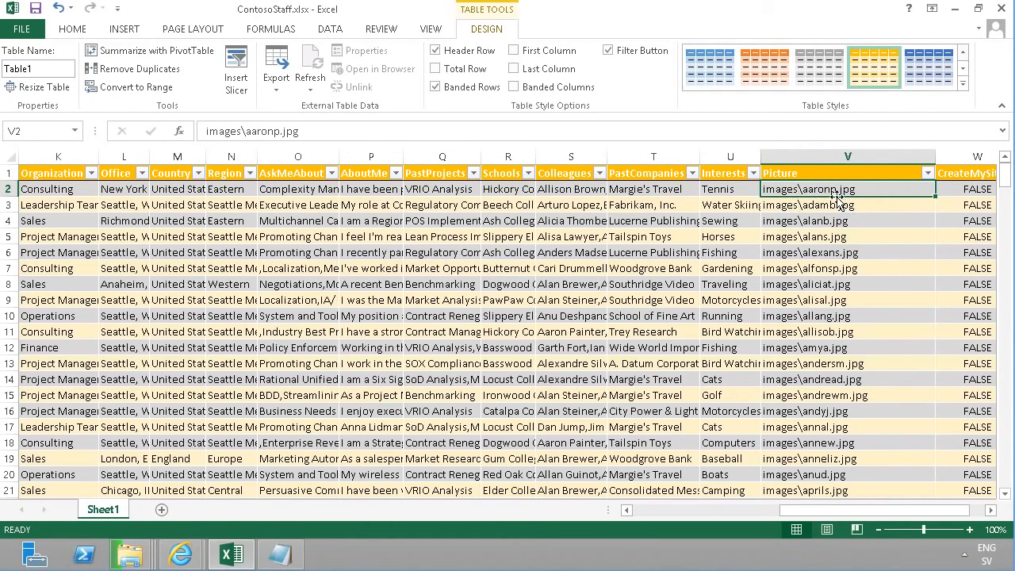
click(73, 28)
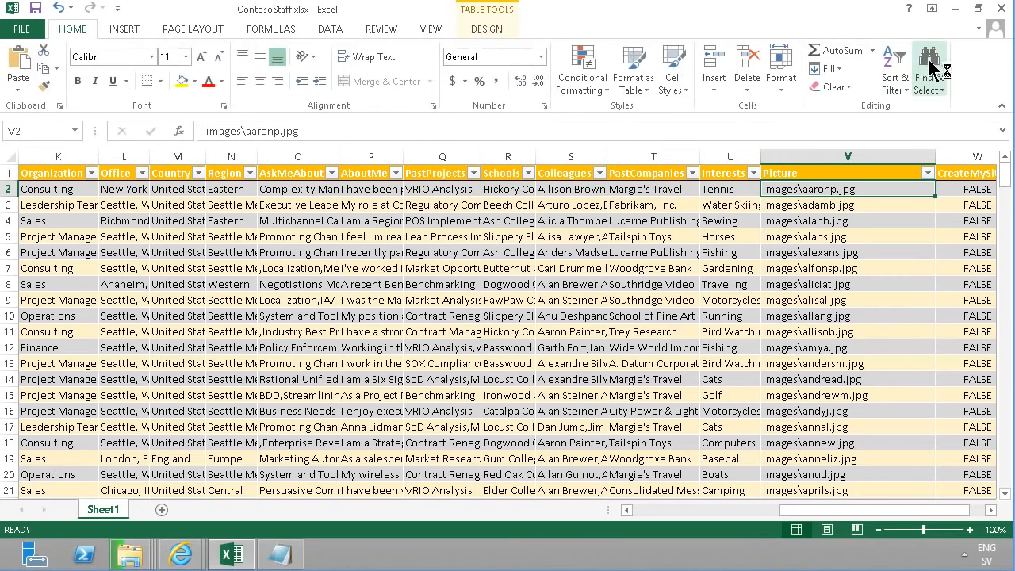
click(927, 68)
click(905, 127)
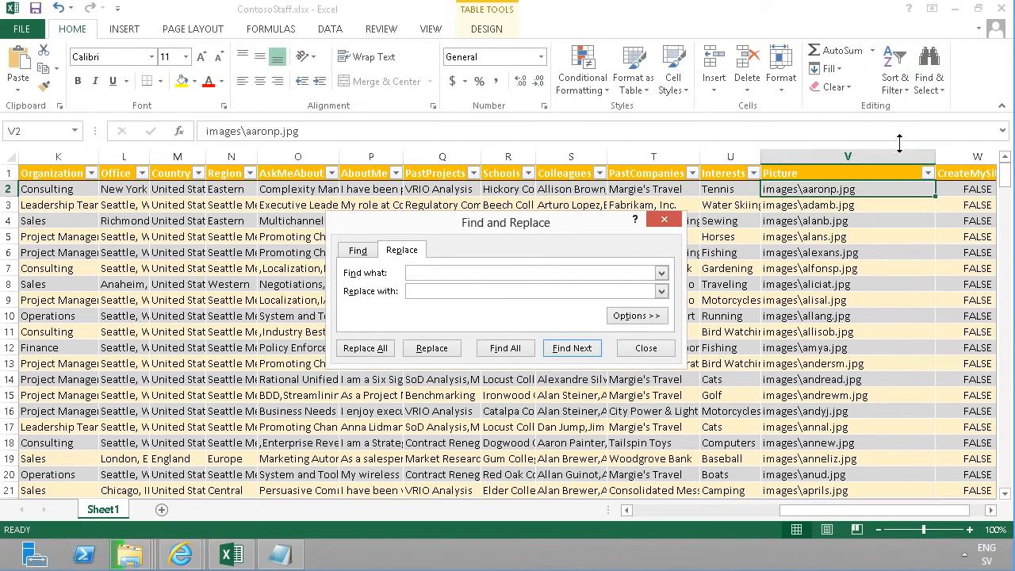
key(ctrl+v)
text(ima)
click(385, 350)
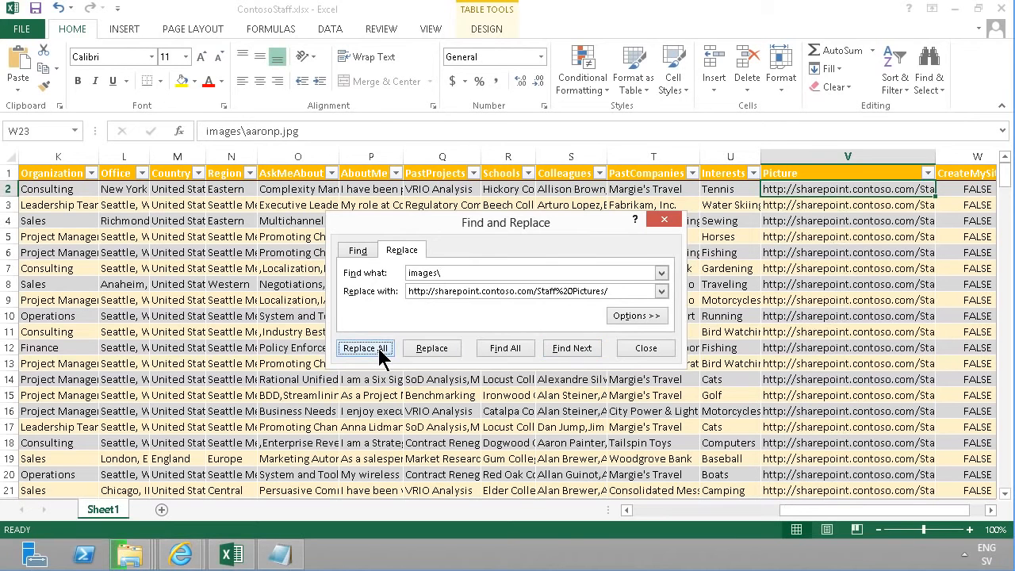
click(515, 319)
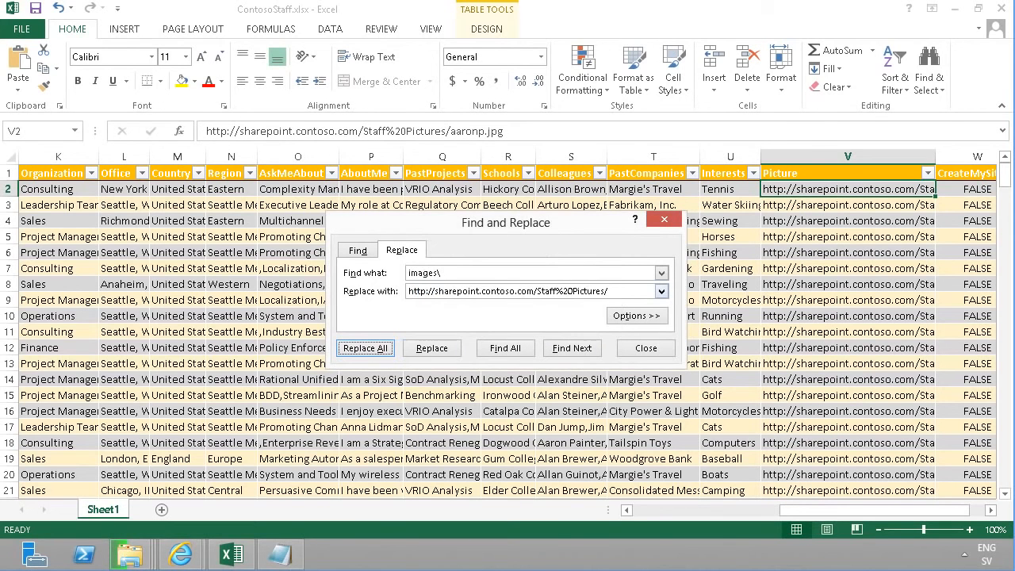
click(636, 349)
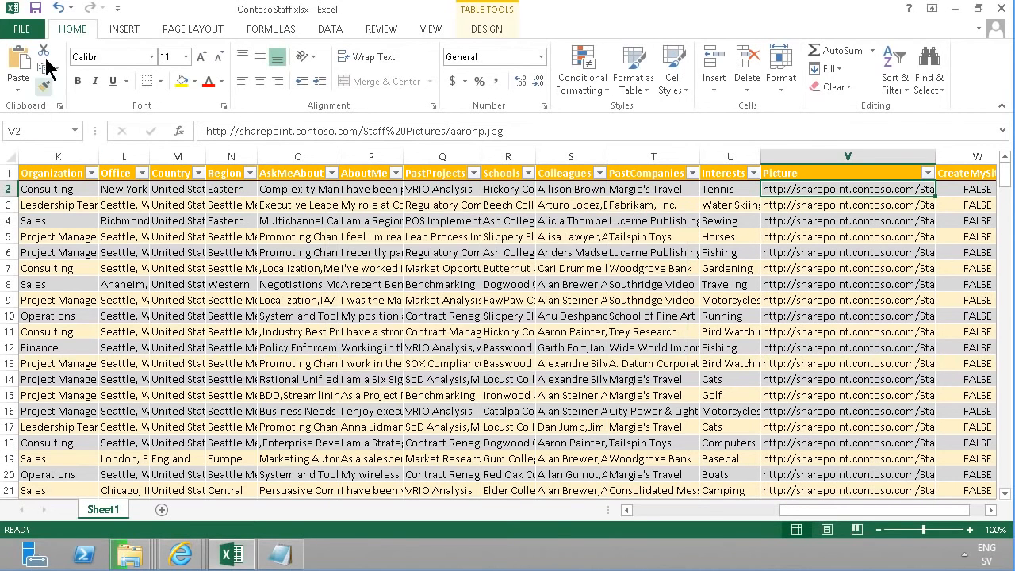
Save the workbook and return to the browser
click(38, 11)
mouse_move(181, 554)
click(136, 478)
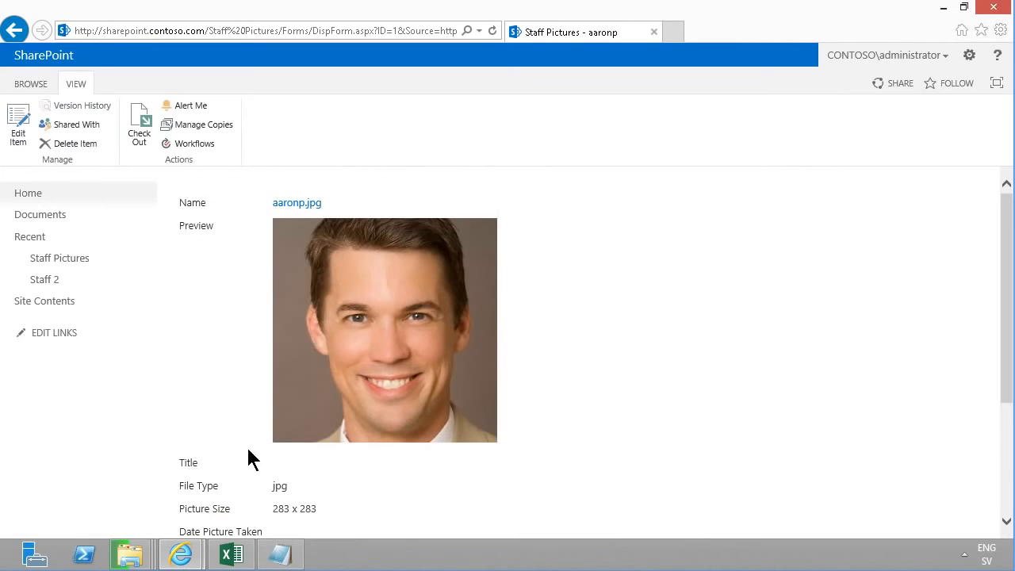
Open a new item form in the Staff 2 list, review its contact fields, and return to the list
click(47, 281)
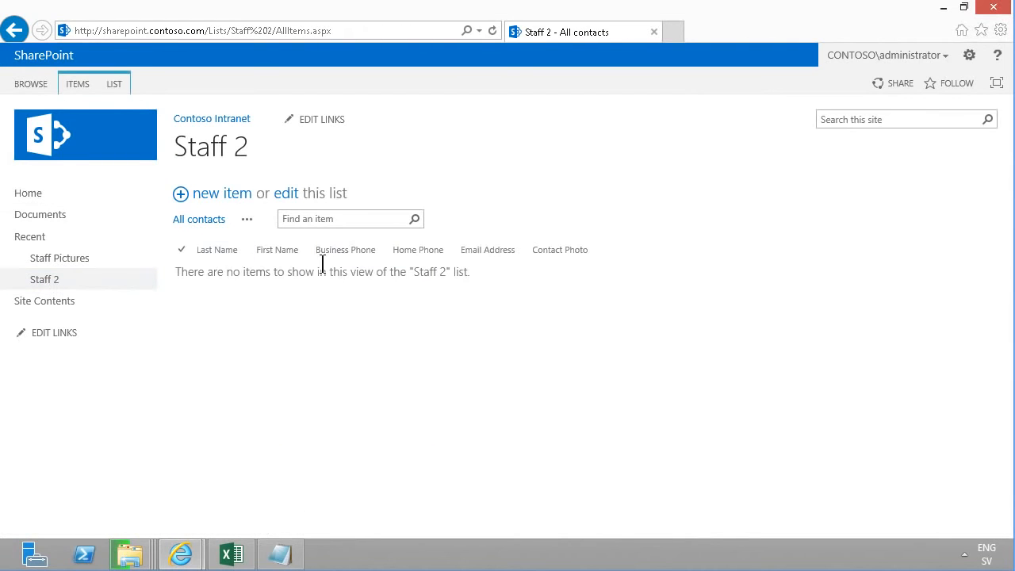
click(232, 194)
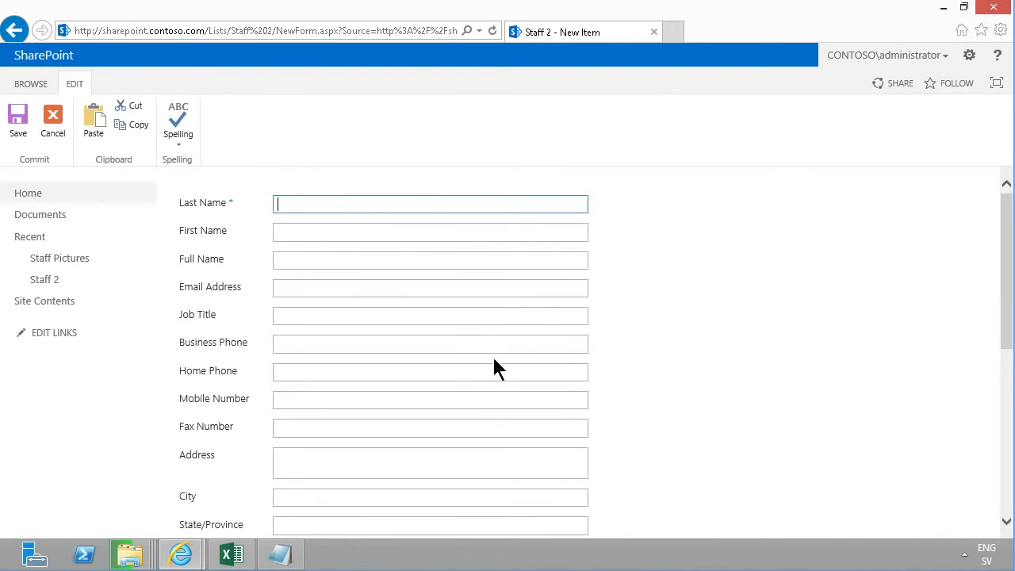
scroll(500, 396, down, 1)
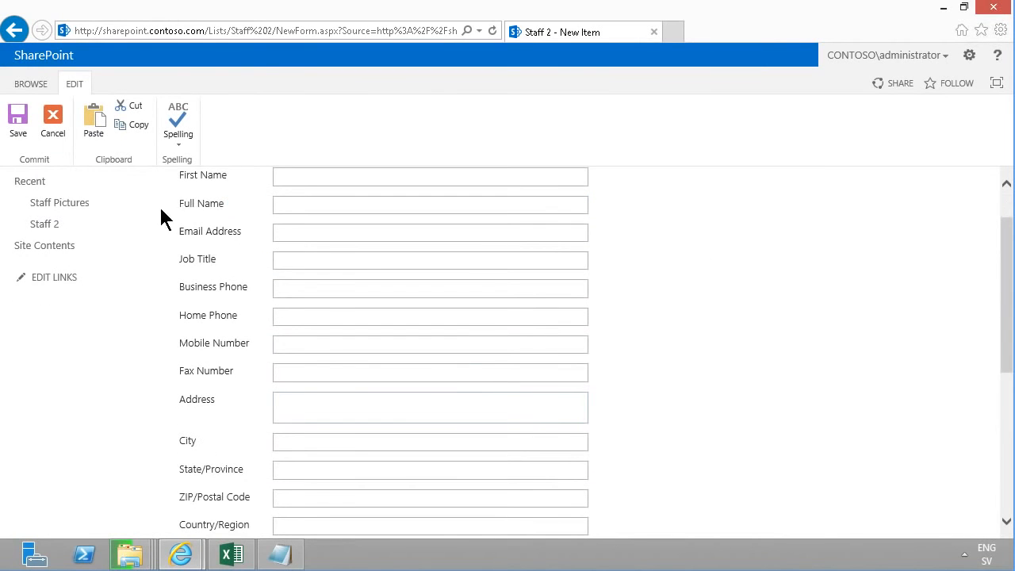
click(50, 119)
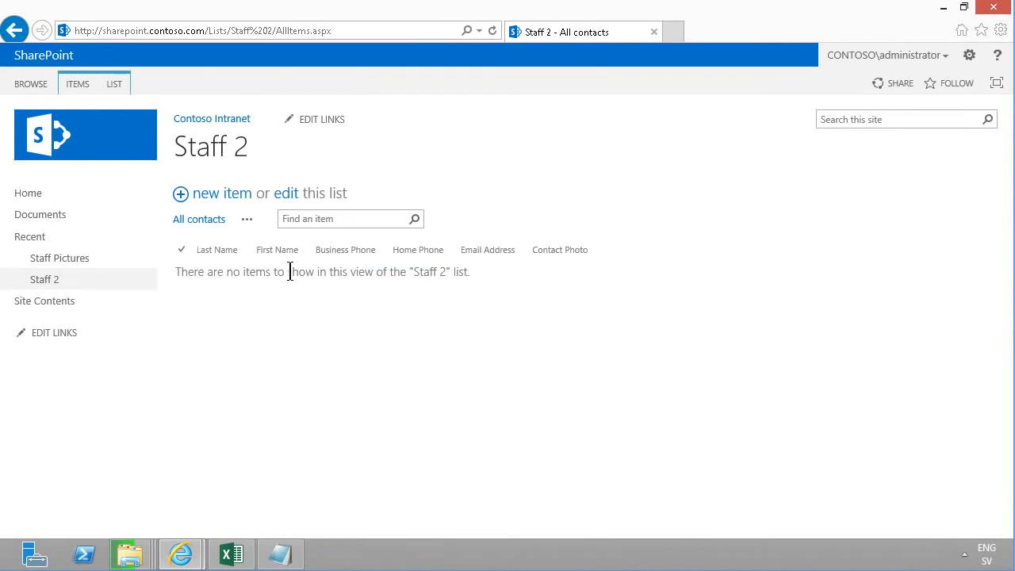
Create a new site column named Contoso Department with the Choice type
click(971, 57)
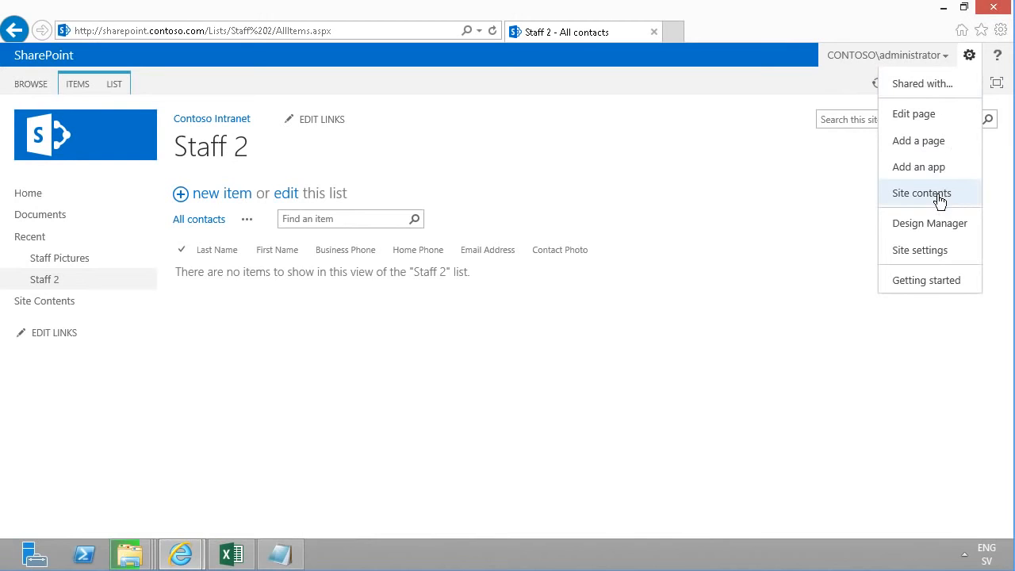
click(933, 255)
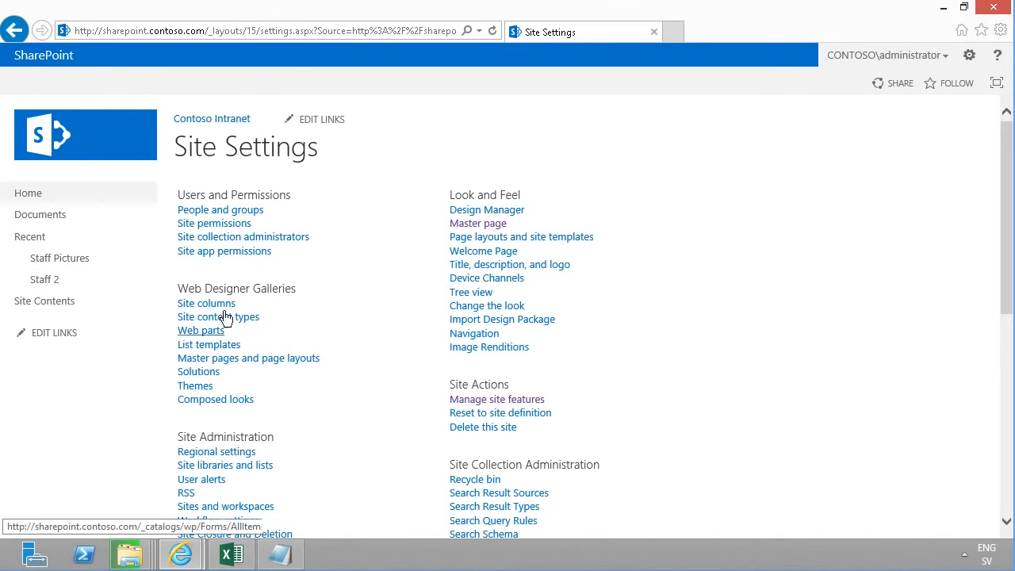
click(228, 307)
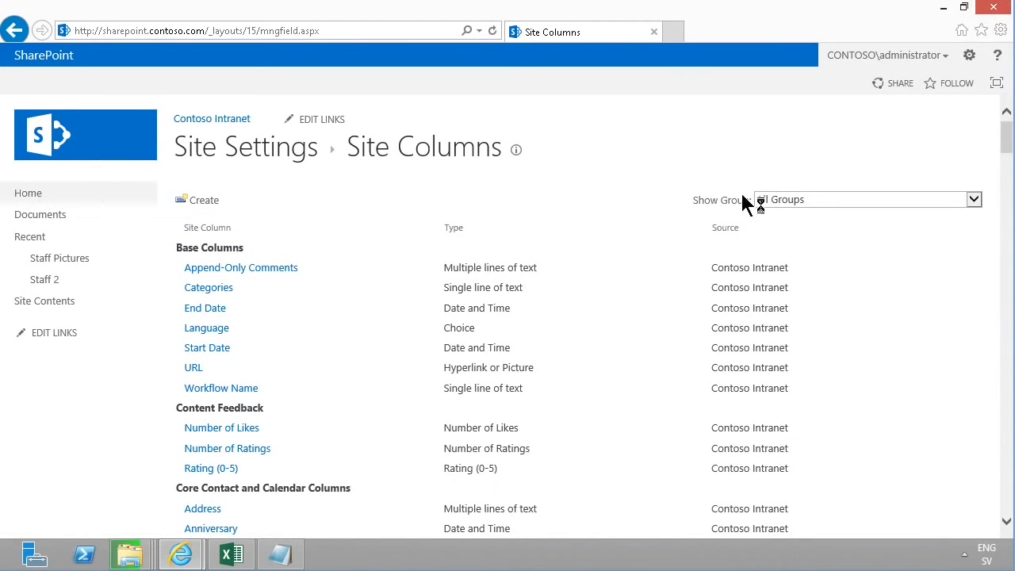
click(212, 200)
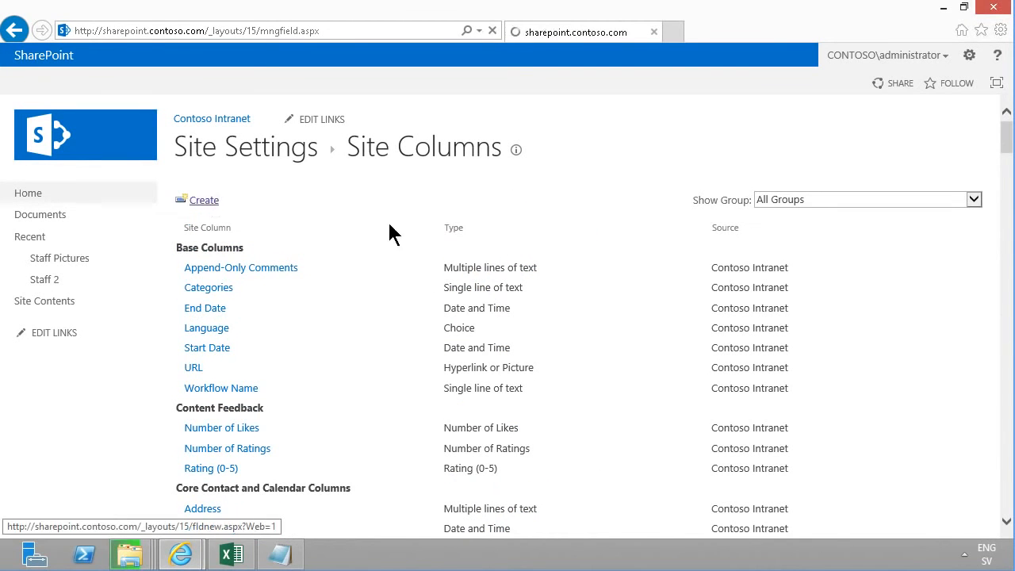
text(Contoso)
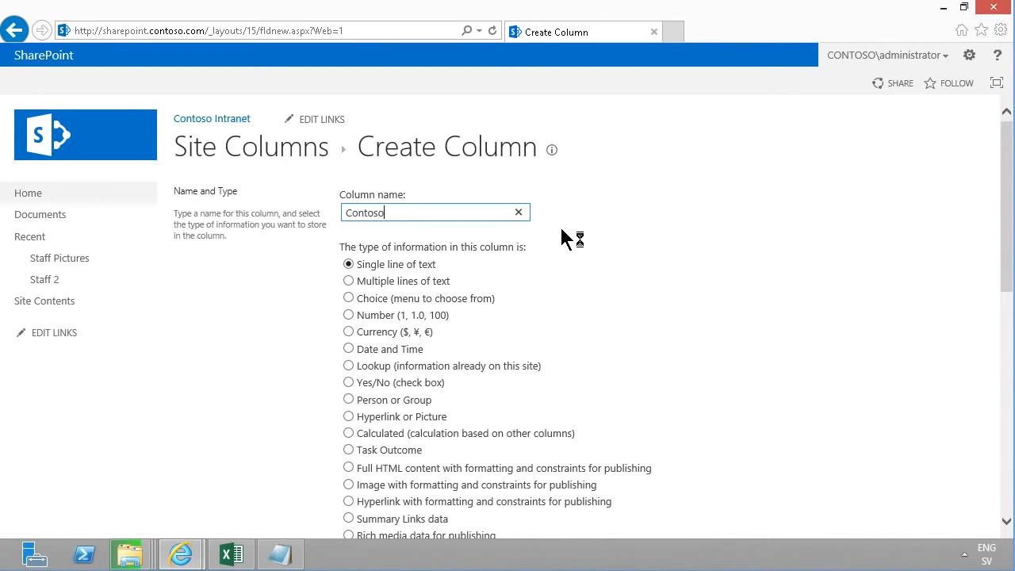
text(artment)
click(348, 298)
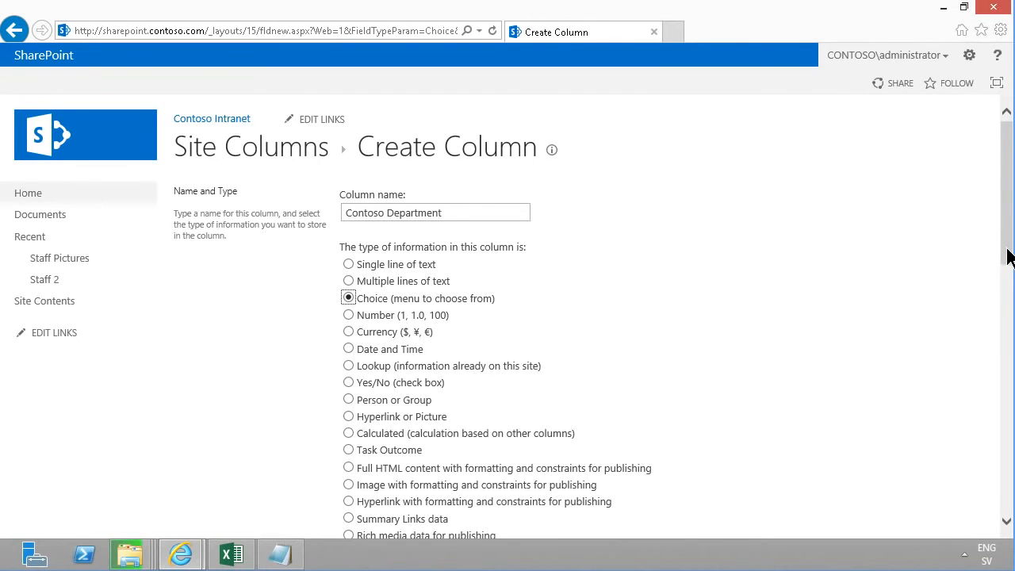
Place the column in a new group named Contoso Columns and clear the placeholder choices
drag(1007, 260, 1009, 397)
click(371, 247)
text(Cont)
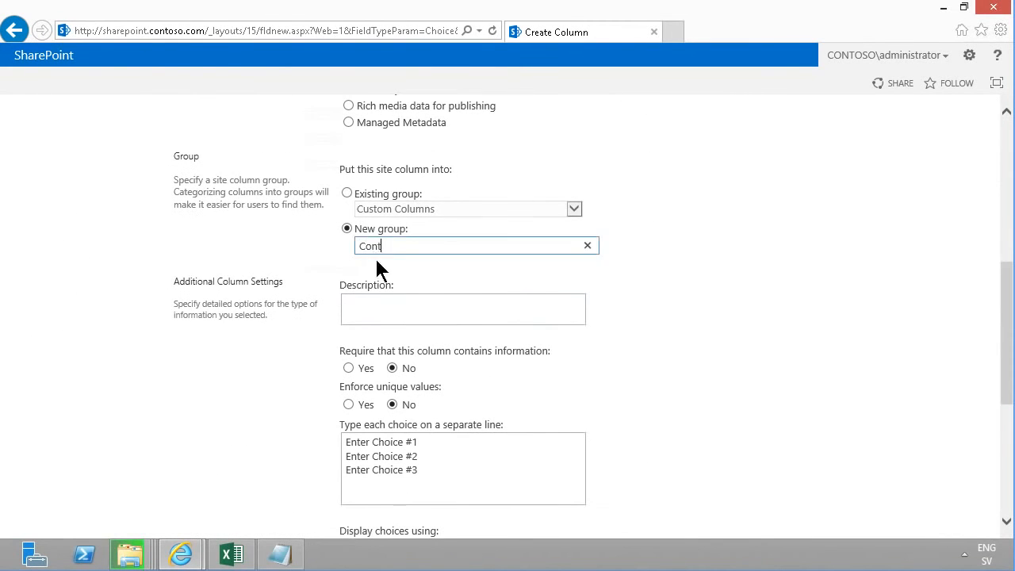
text(oso Columns)
click(432, 472)
key(ctrl+a)
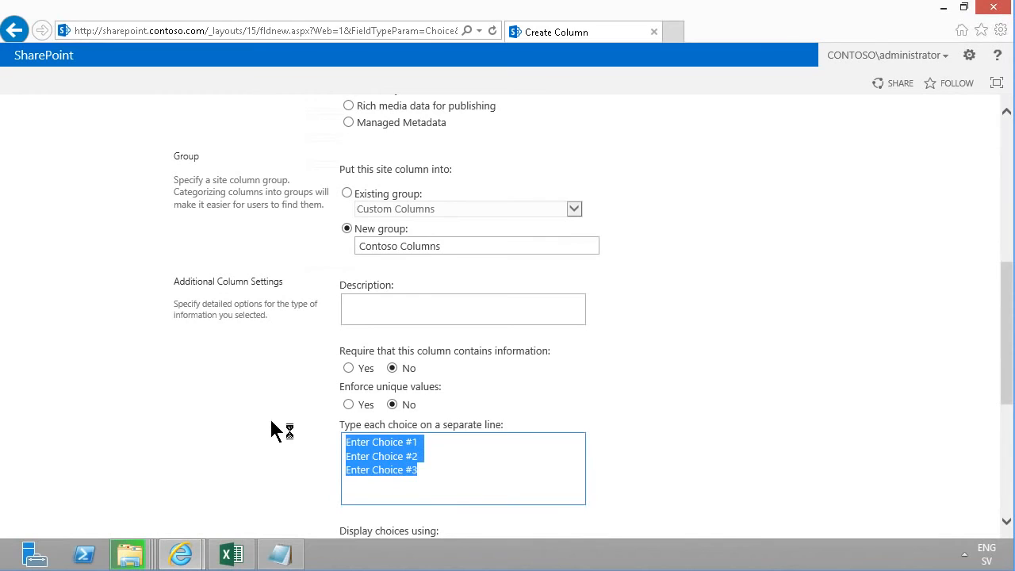
key(Delete)
Switch to the ContosoStaff workbook and create a PivotTable from Table1 on a new worksheet
click(232, 554)
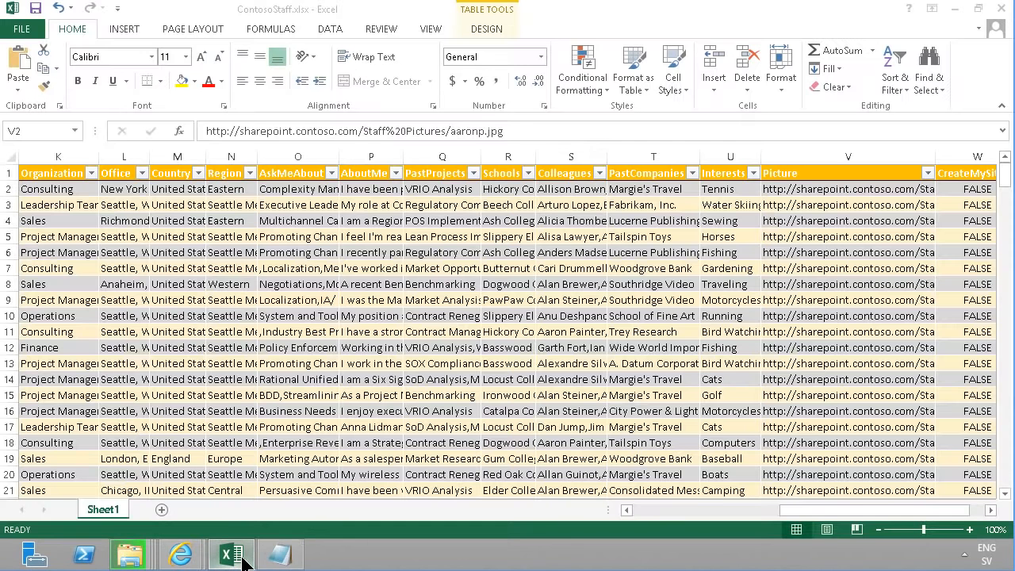
click(423, 223)
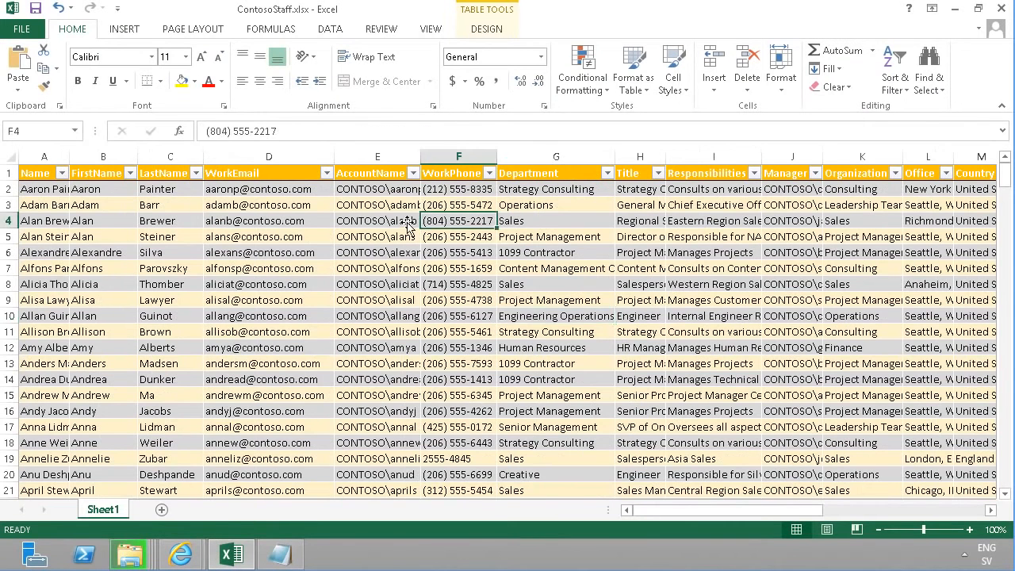
click(360, 228)
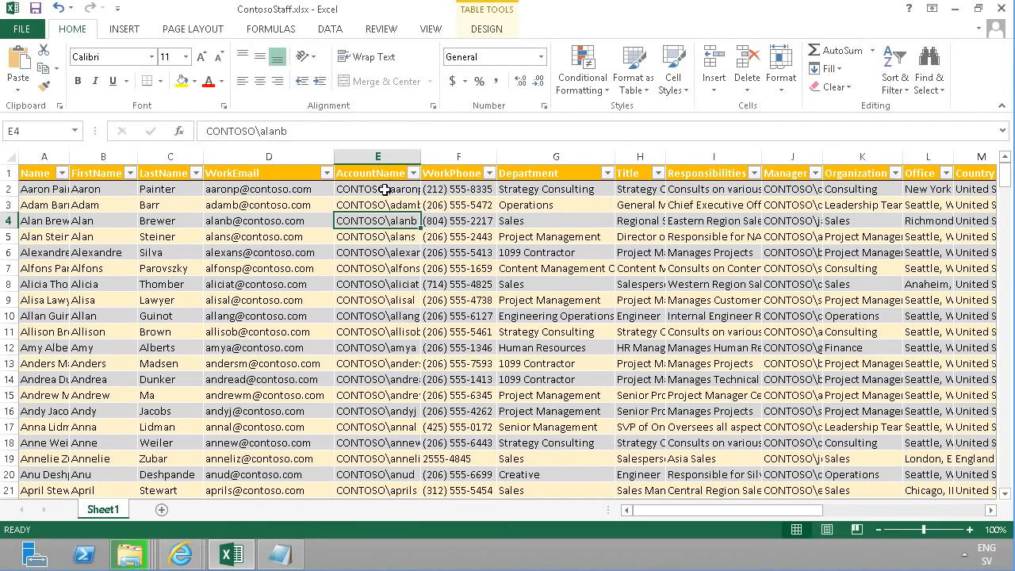
click(484, 29)
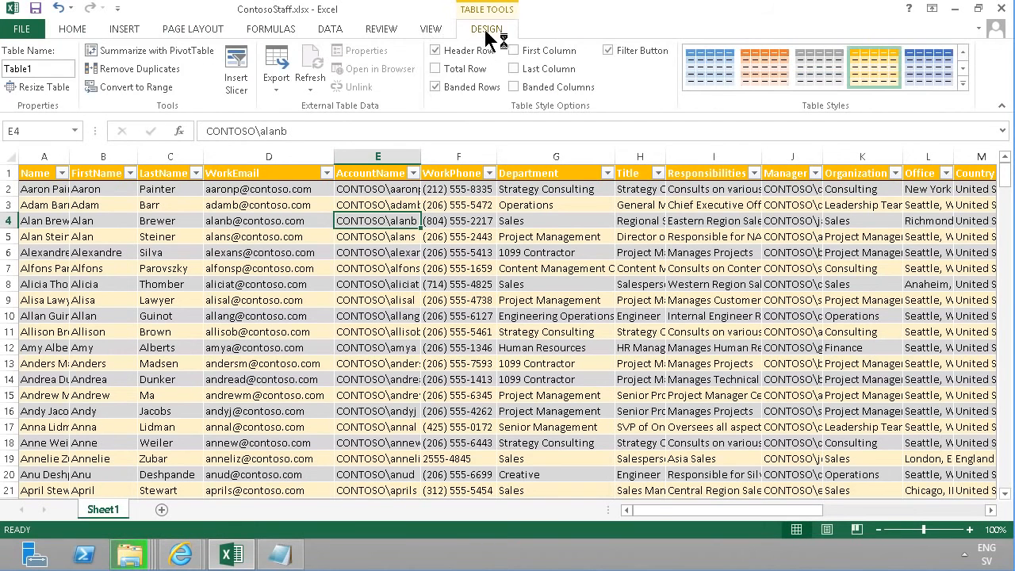
click(176, 56)
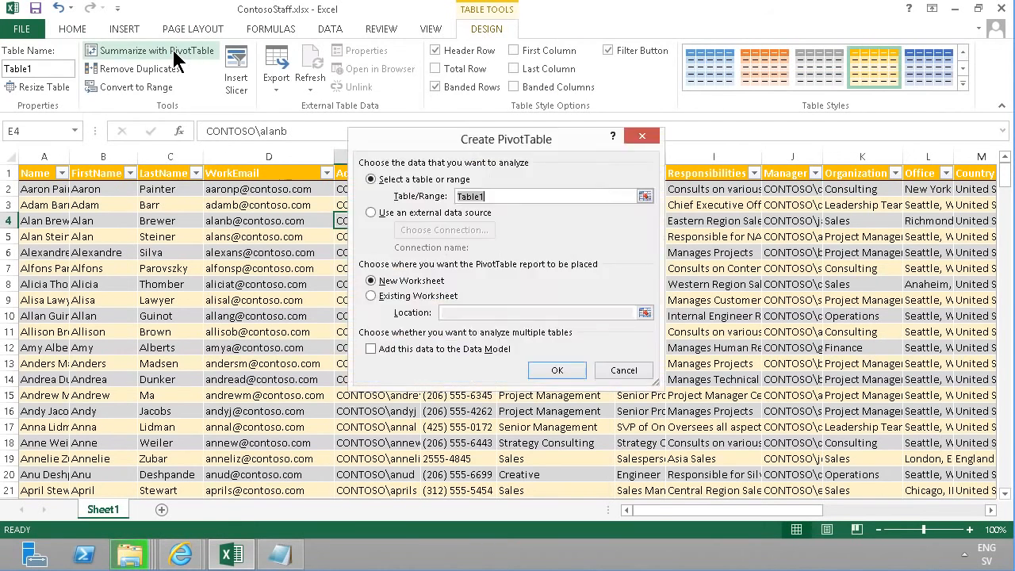
click(572, 373)
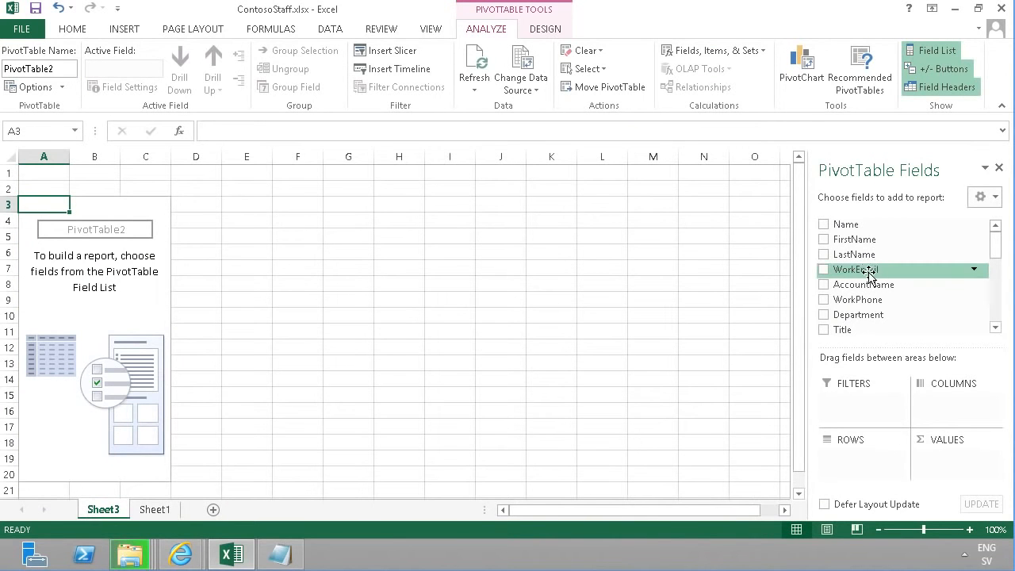
Add Department to the PivotTable rows and copy the department labels, excluding the Grand Total
drag(830, 321, 838, 460)
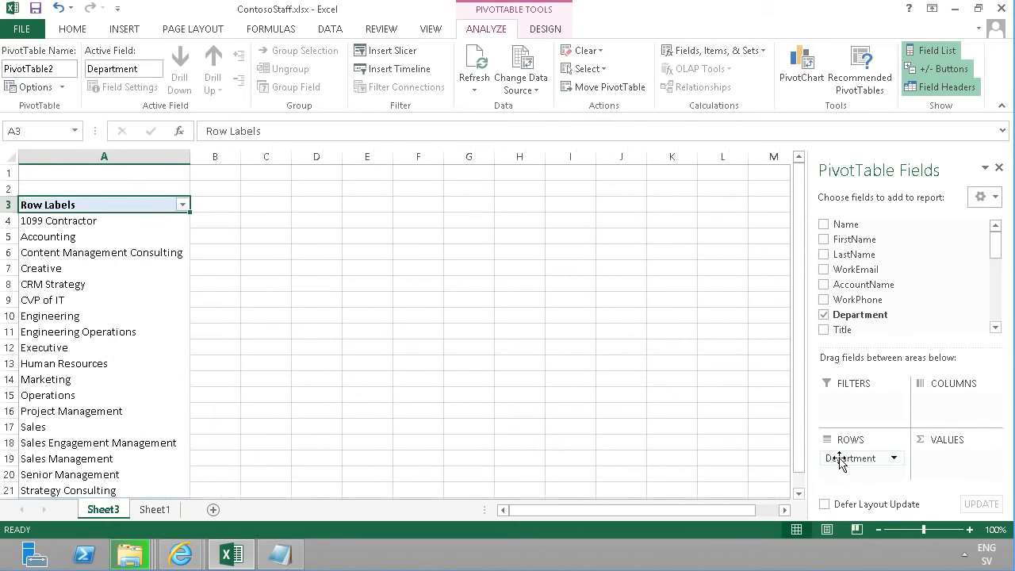
click(79, 221)
key(ctrl+shift+Down)
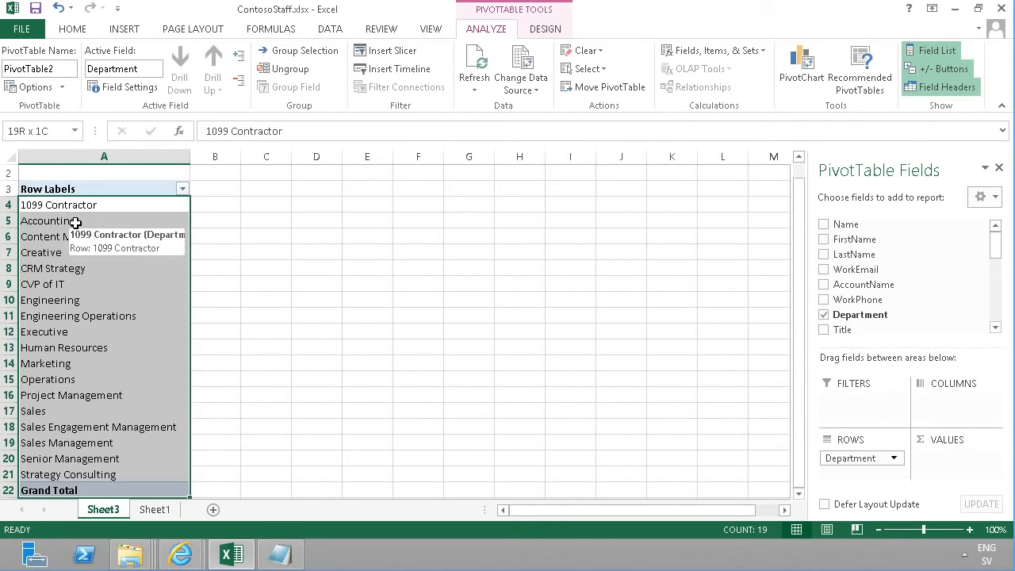
key(shift+Up)
key(ctrl+c)
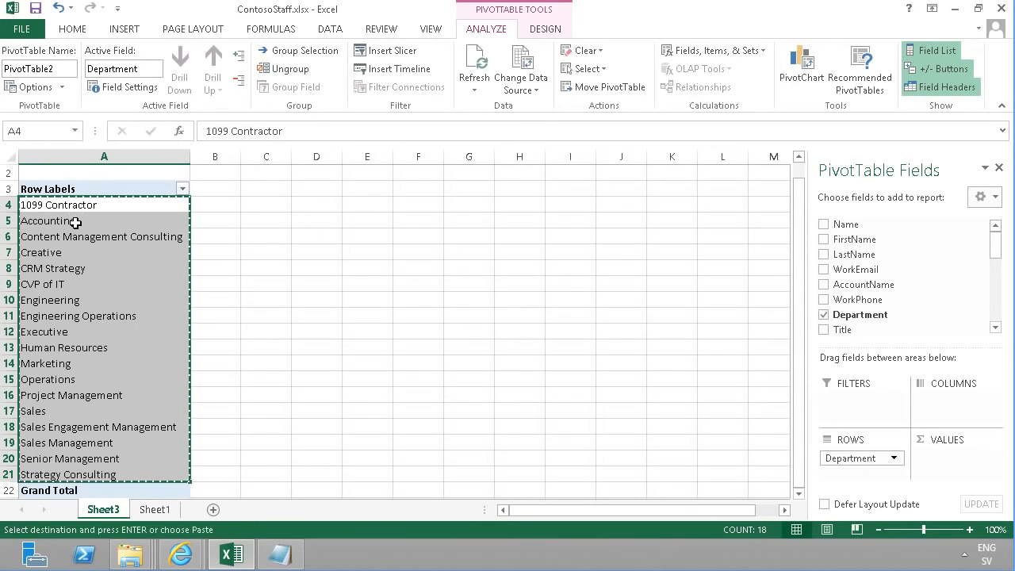
Return to the Create Column page and paste the department names as choices, removing the trailing blank line
click(195, 555)
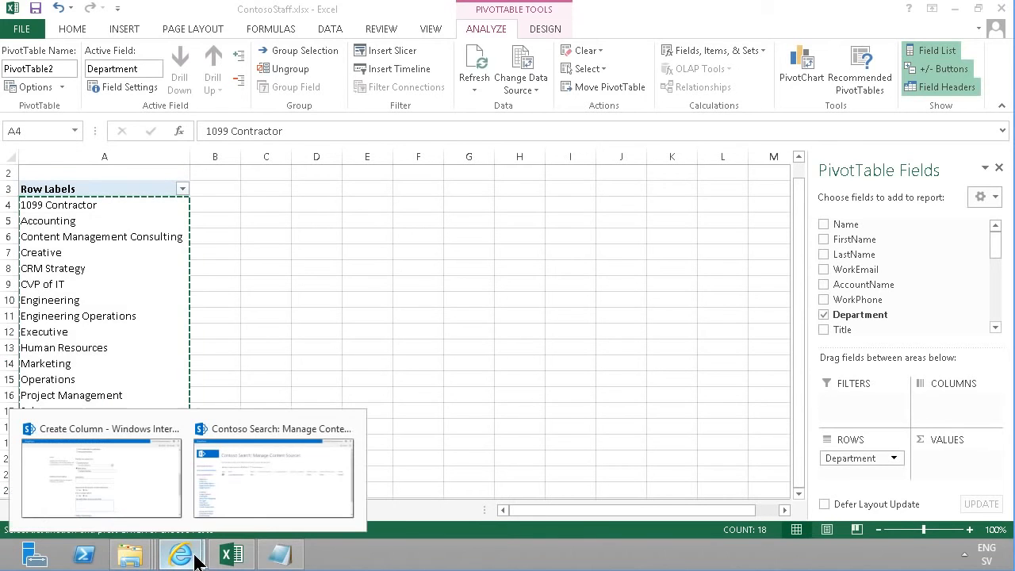
click(146, 479)
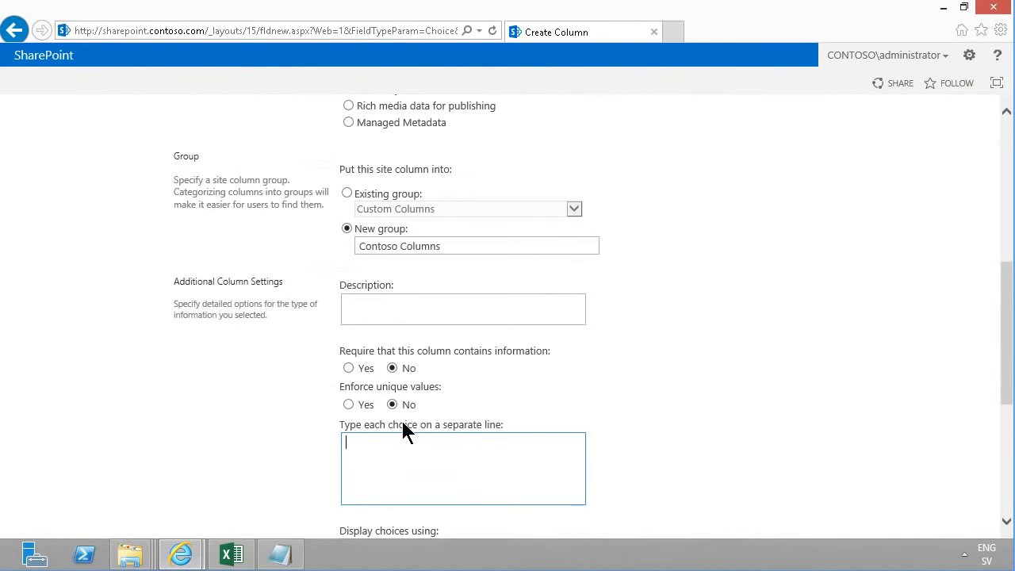
key(ctrl+v)
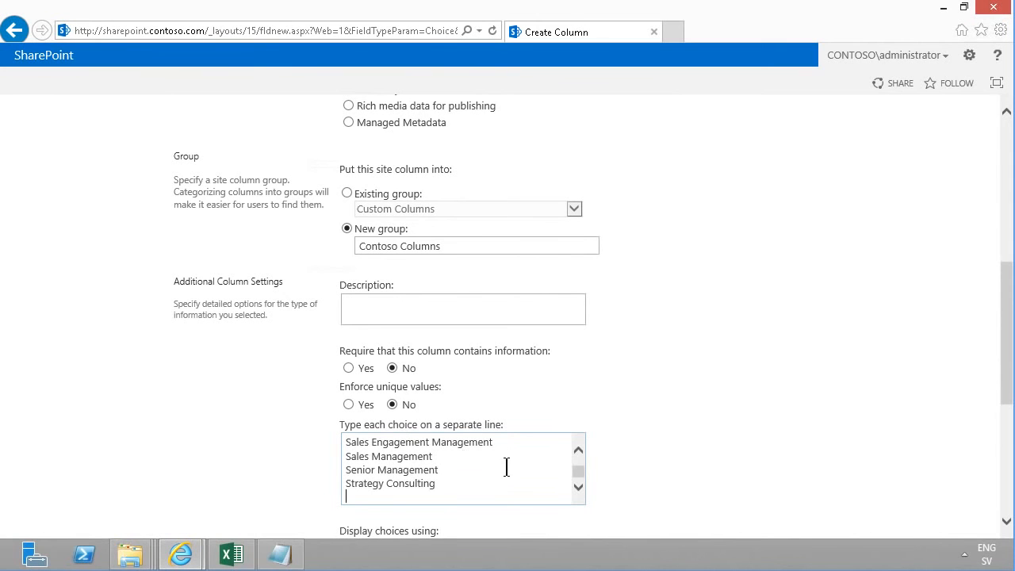
key(BackSpace)
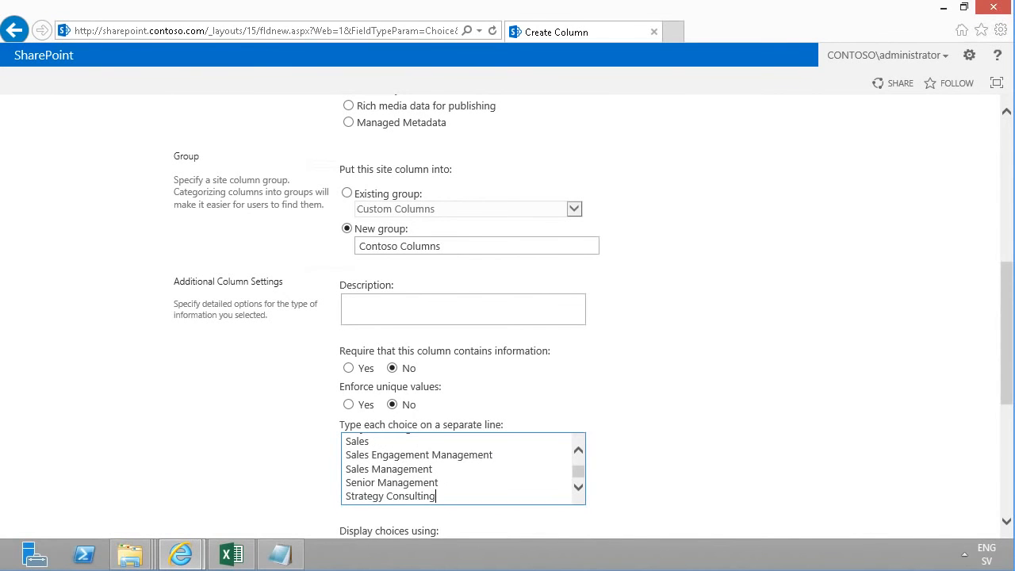
Clear the default choice value and save the Contoso Department column
drag(1013, 388, 1013, 482)
drag(429, 415, 247, 410)
key(BackSpace)
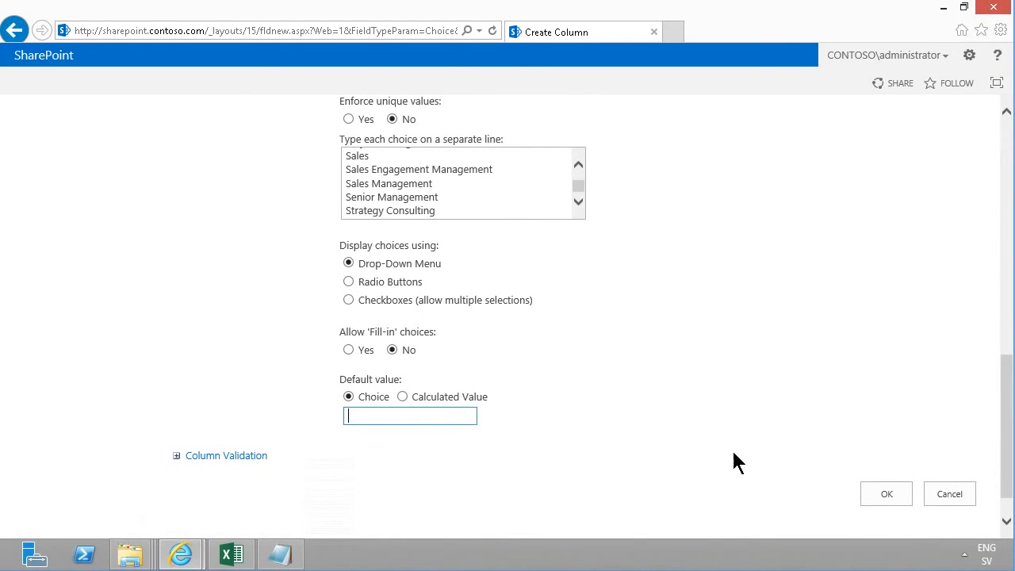
click(881, 492)
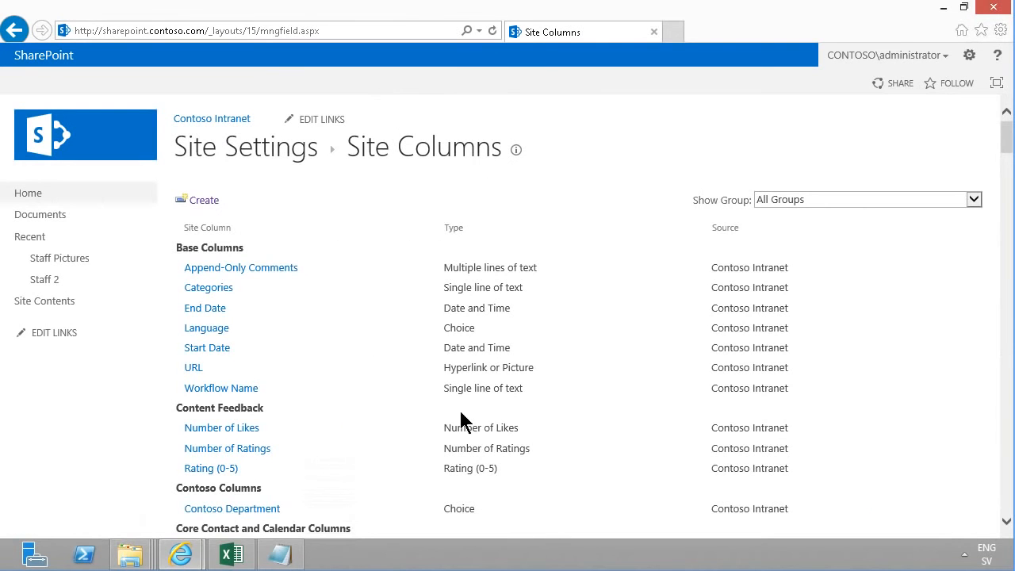
Add the Contoso Department site column from the Contoso Columns group to the Staff 2 list
click(52, 284)
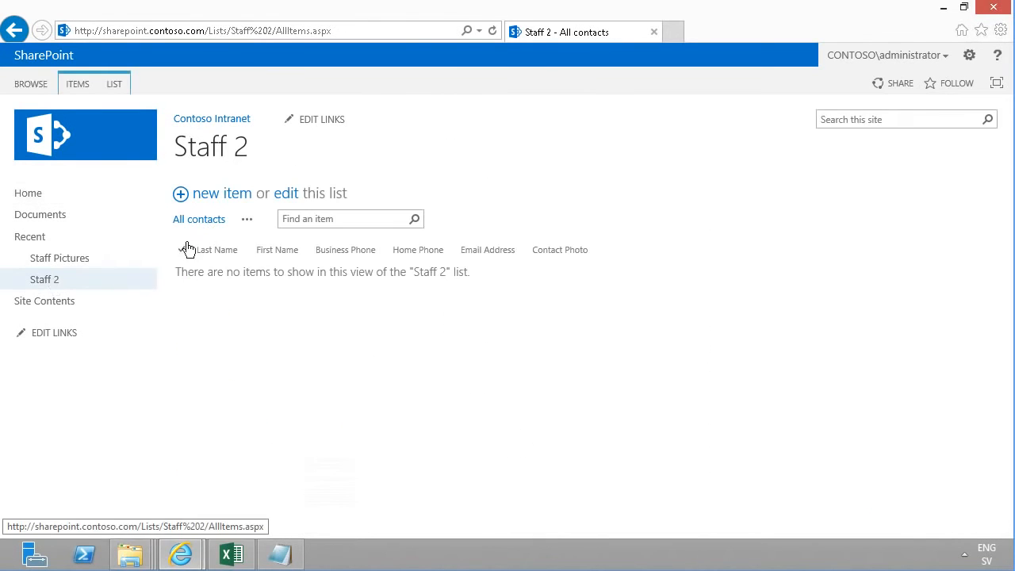
click(115, 83)
click(766, 127)
drag(1005, 227, 1010, 418)
click(289, 447)
click(585, 221)
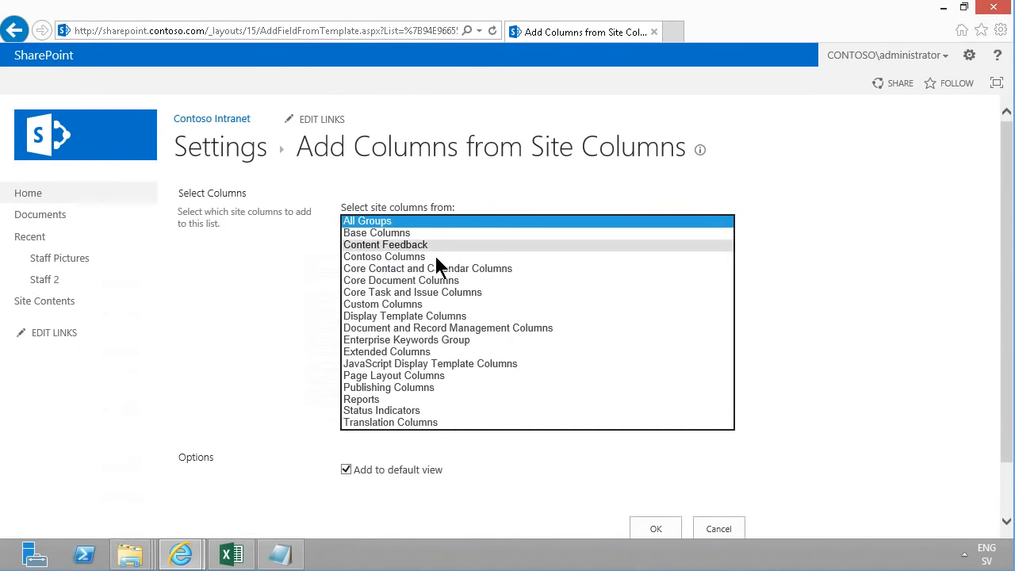
click(416, 257)
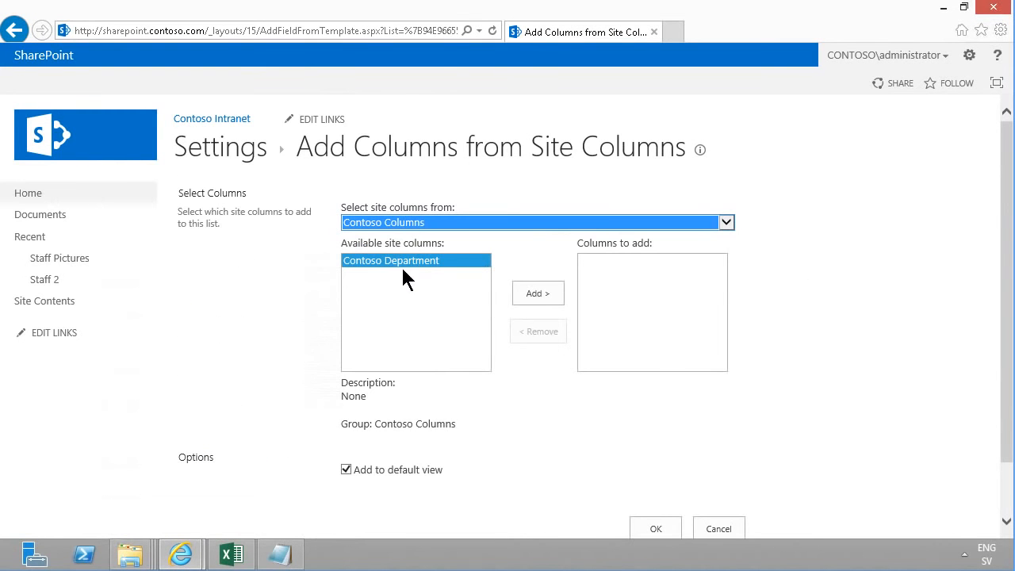
click(538, 294)
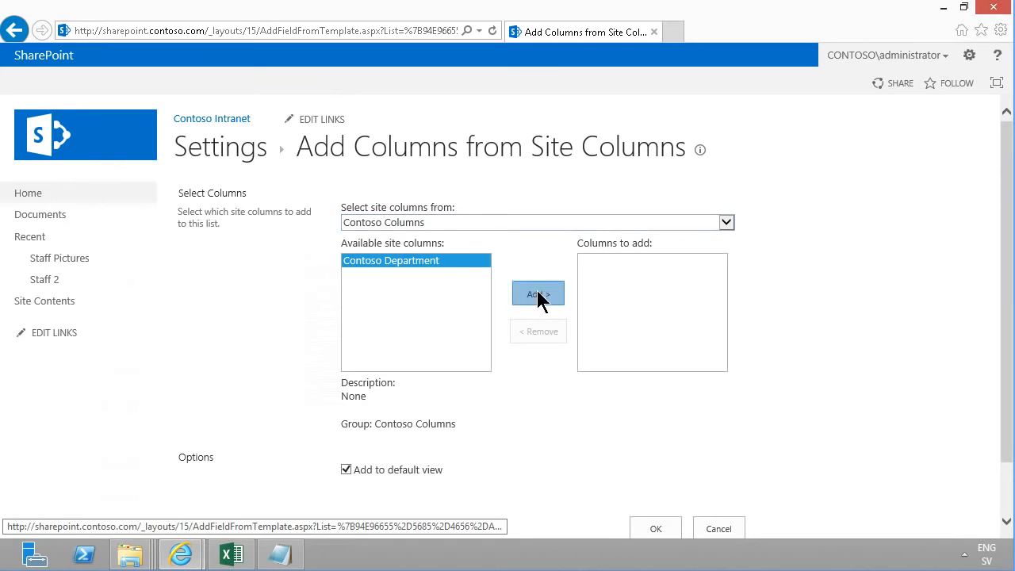
click(665, 529)
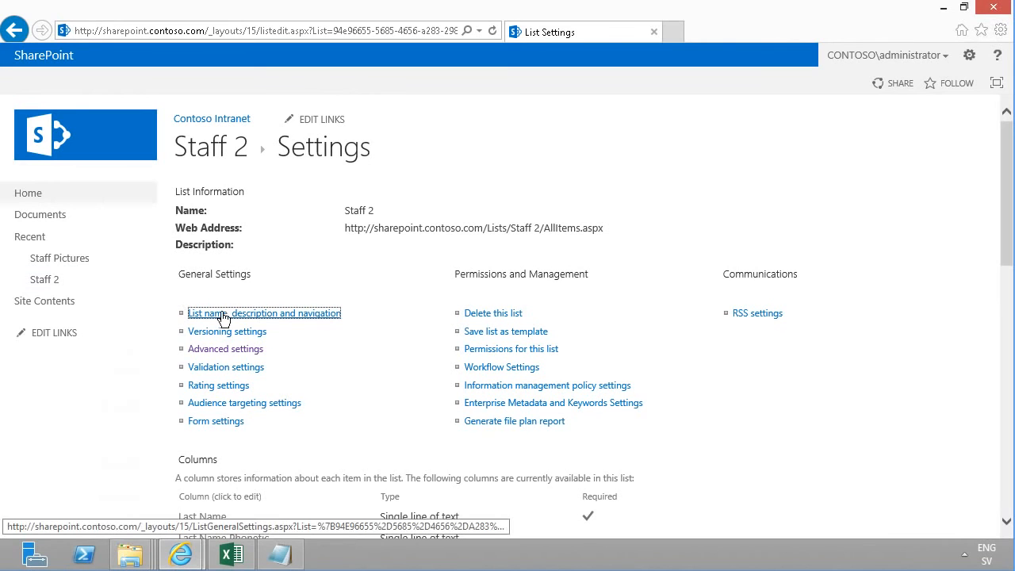
Return to the Staff 2 list and open it with Access, linking to the SharePoint data in Staff 2.accdb
click(200, 152)
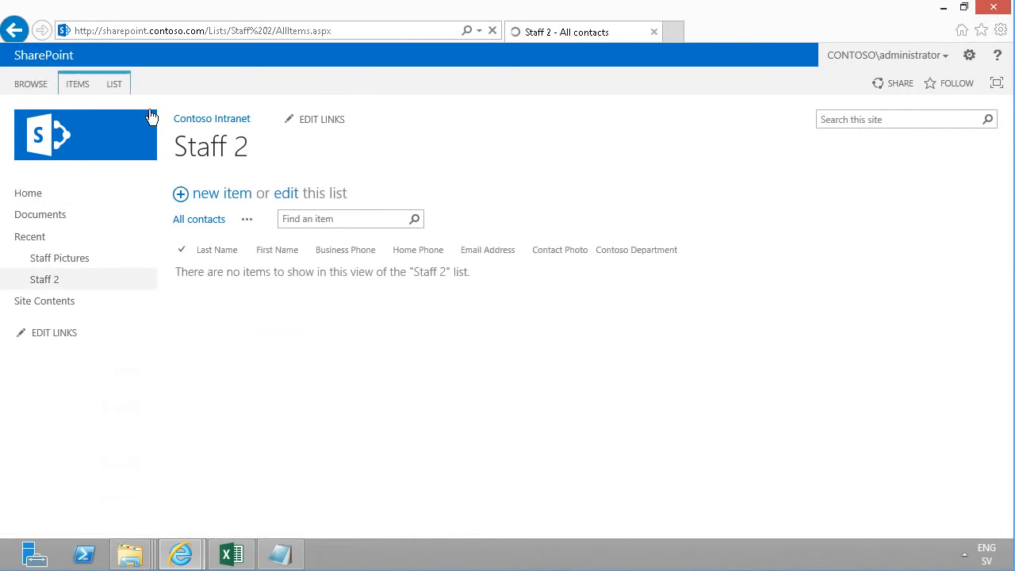
click(114, 83)
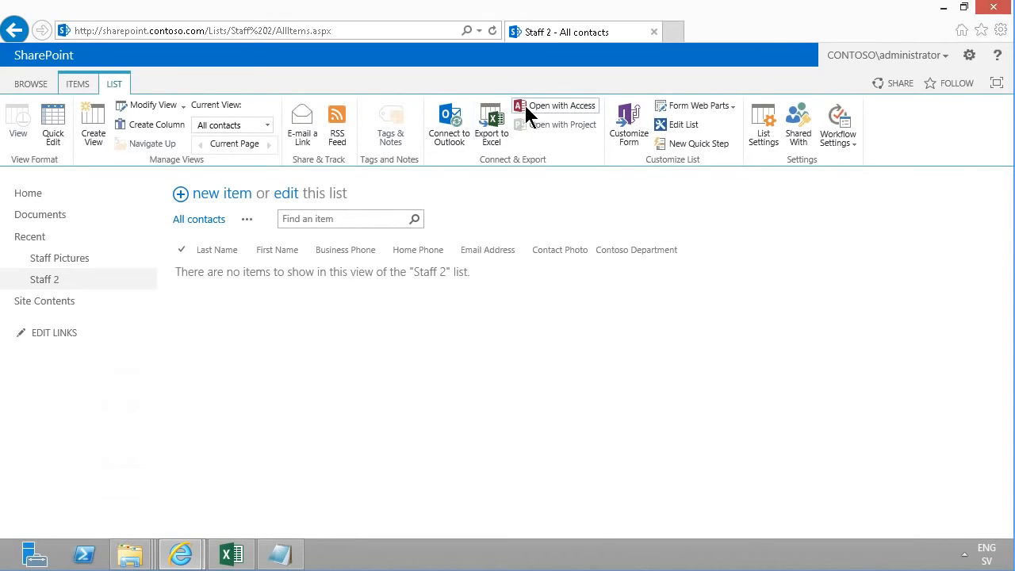
click(535, 109)
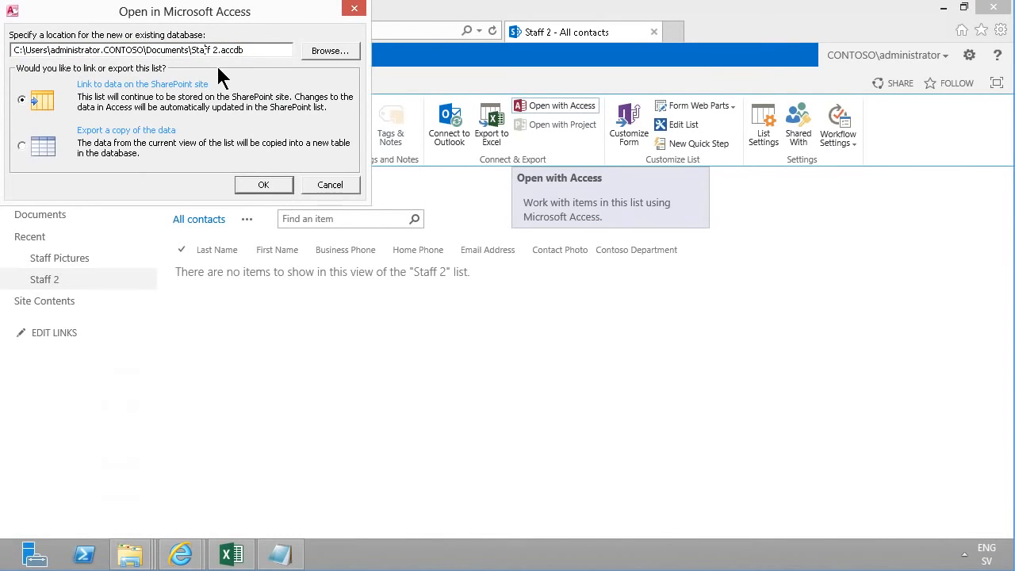
click(263, 184)
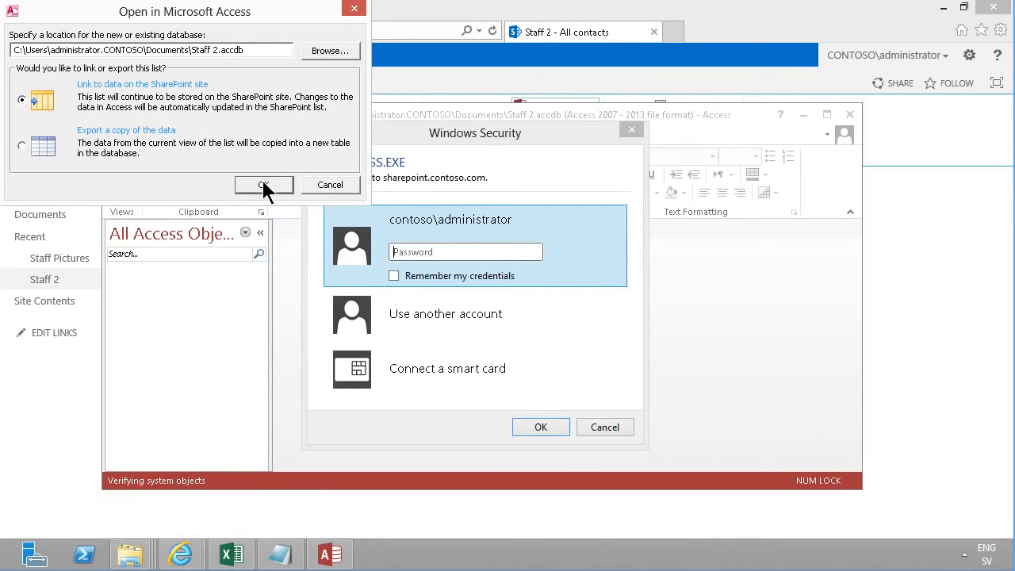
Enter the administrator account password, tick Remember my credentials, and confirm the sign-in
text(****)
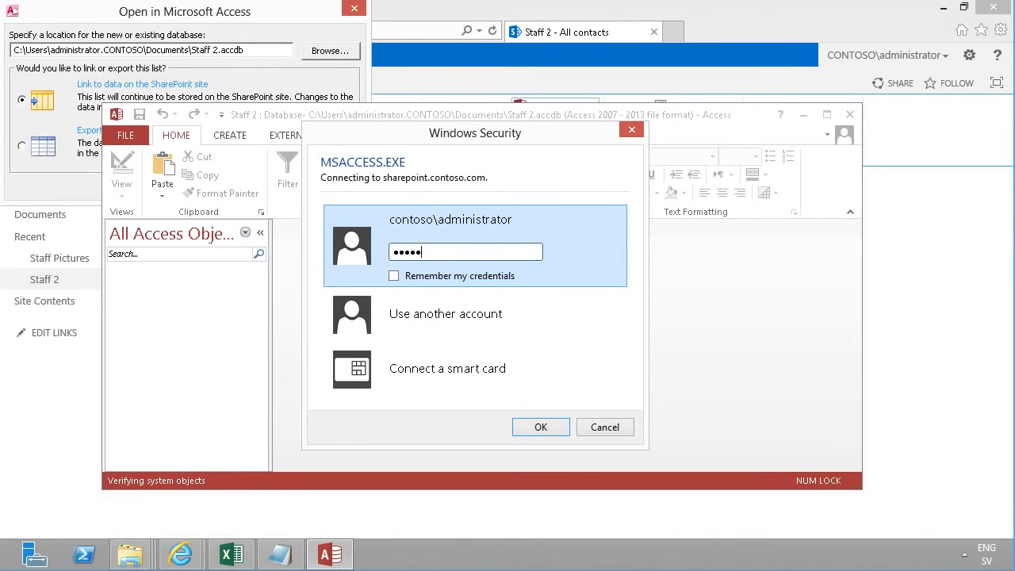
text(****)
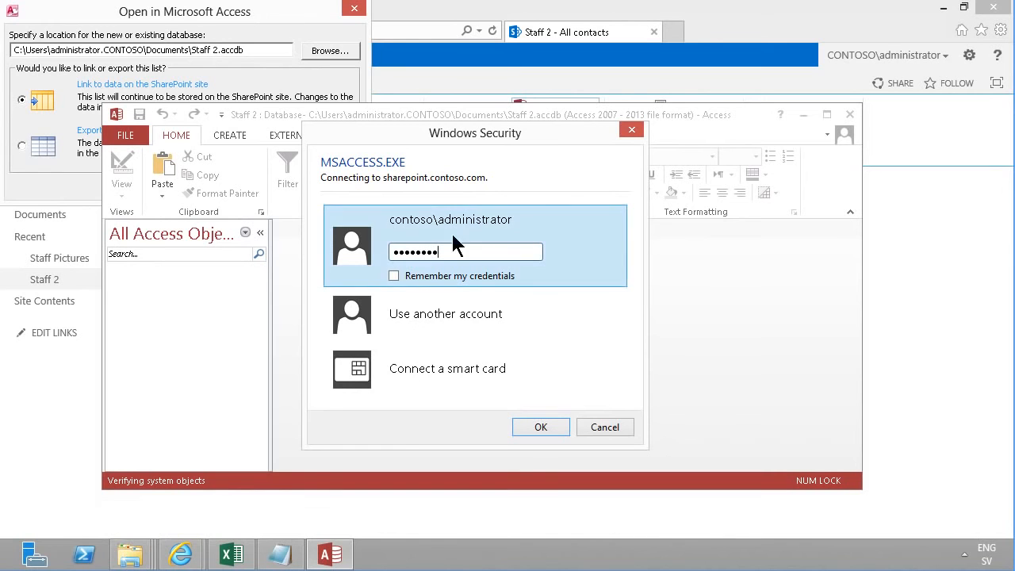
click(417, 278)
click(527, 426)
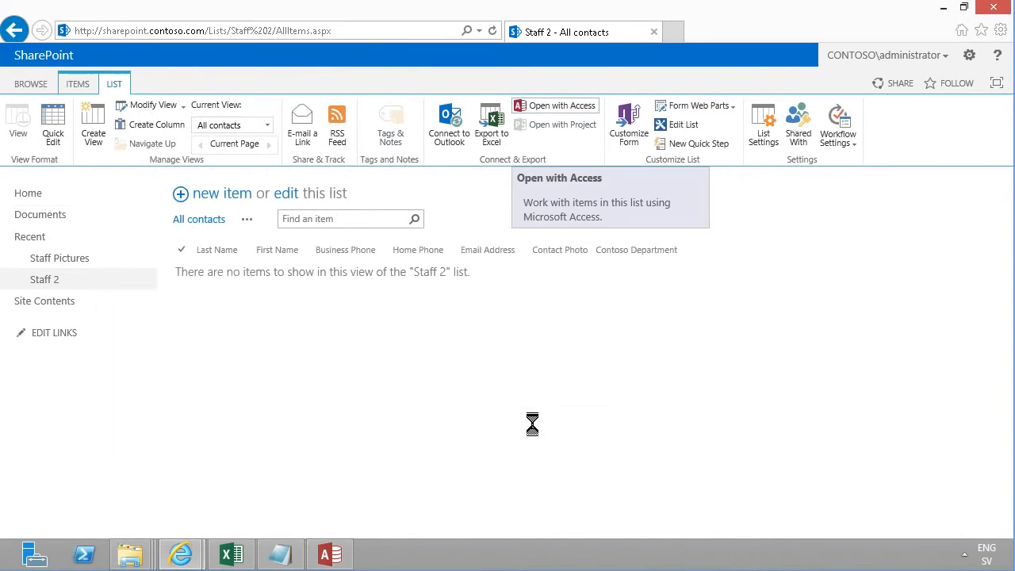
Switch to Access, maximize it, open the linked Staff 2 table, and dismiss the save-changes bar
click(332, 552)
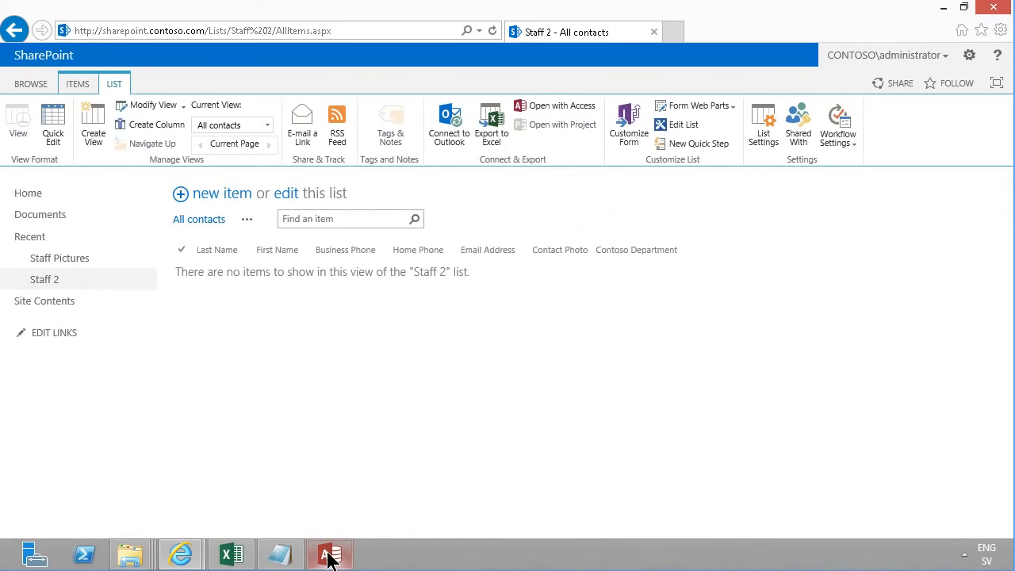
click(826, 115)
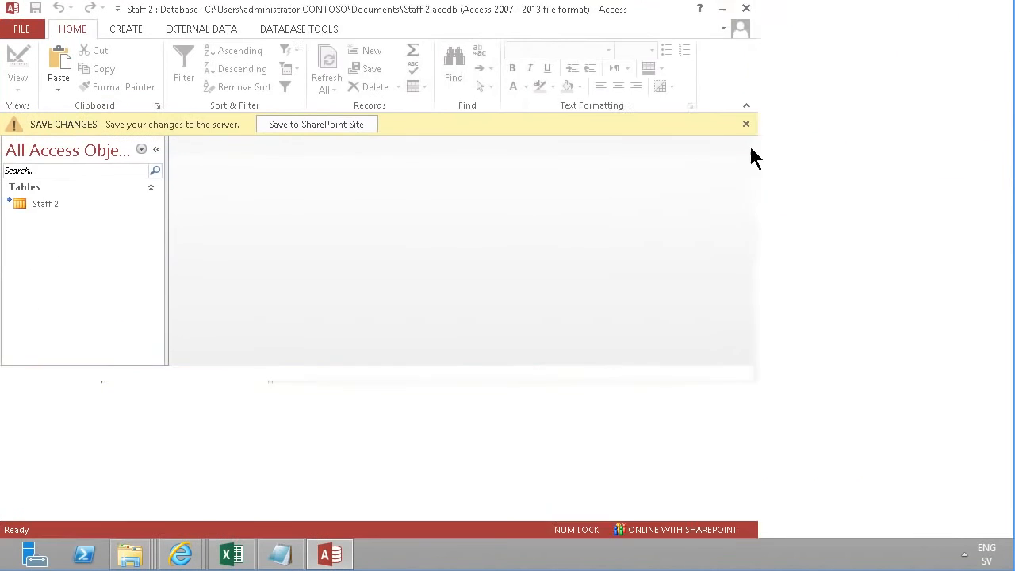
double_click(32, 202)
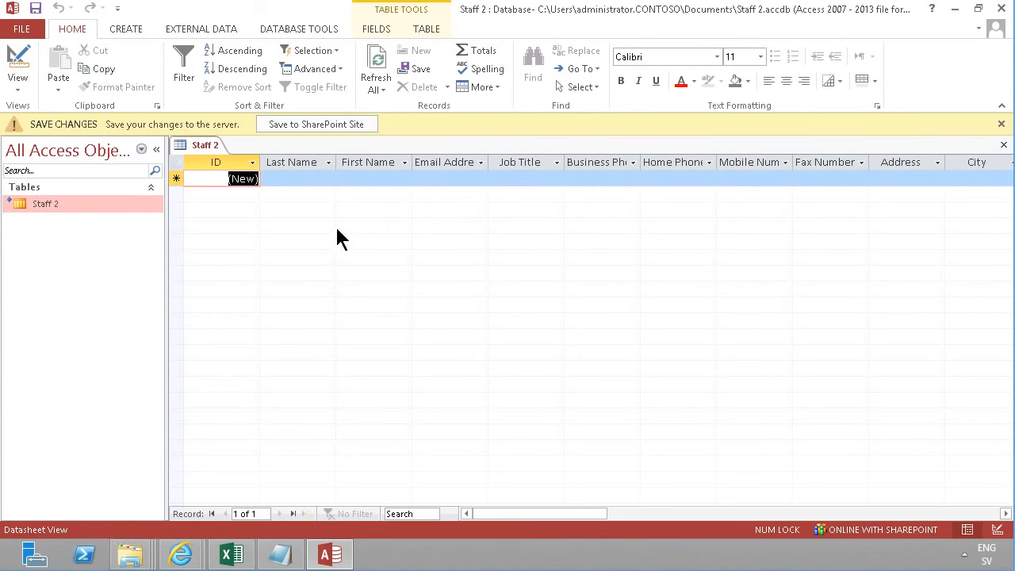
click(1001, 124)
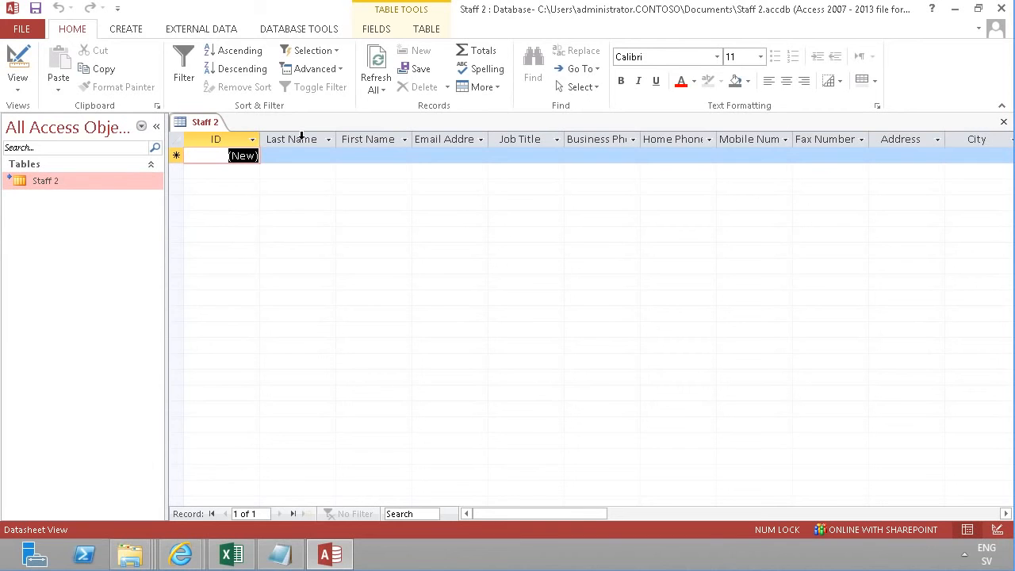
click(195, 32)
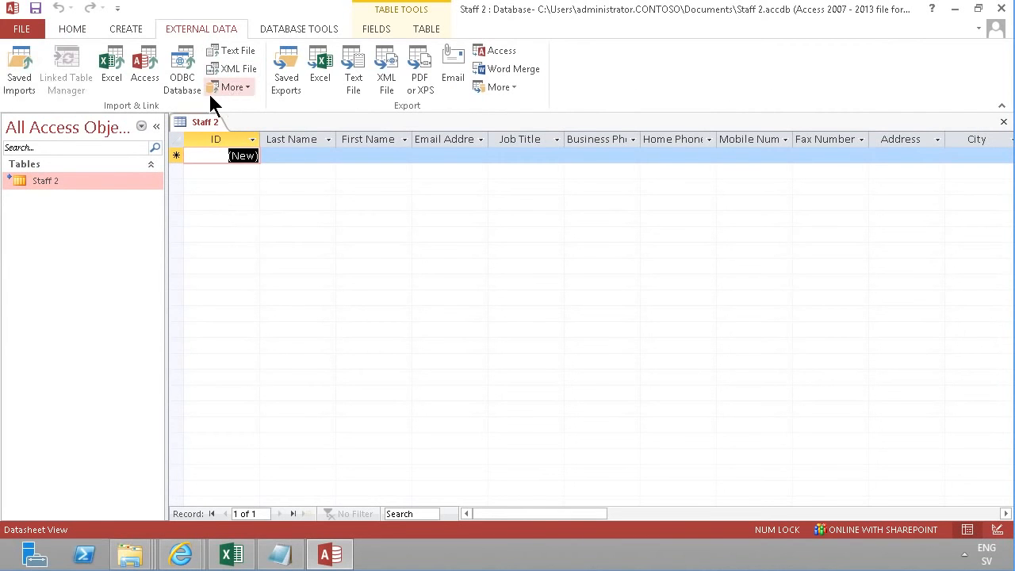
Switch to Excel and delete the Sheet3 PivotTable worksheet from the ContosoStaff workbook
click(231, 554)
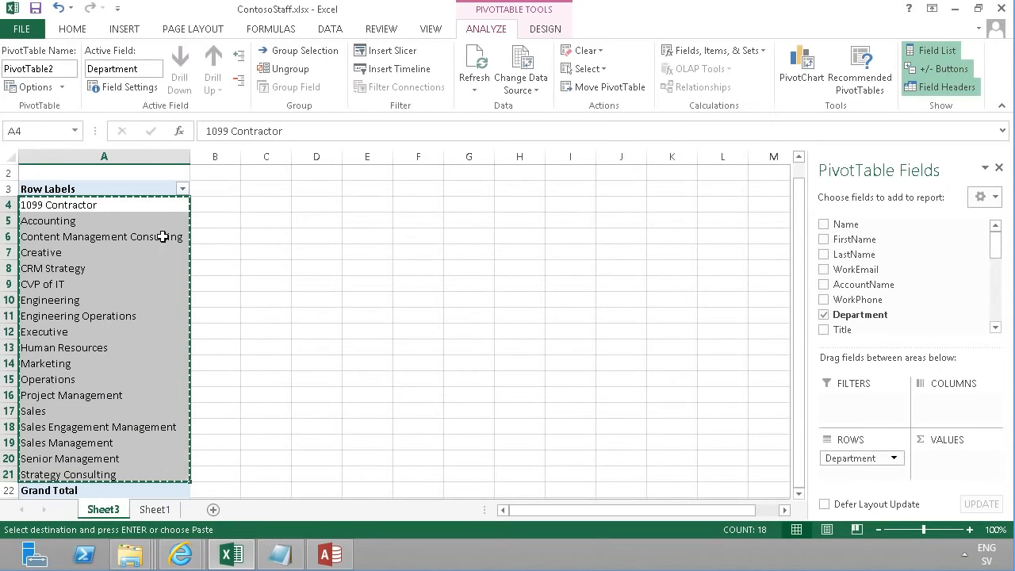
right_click(115, 509)
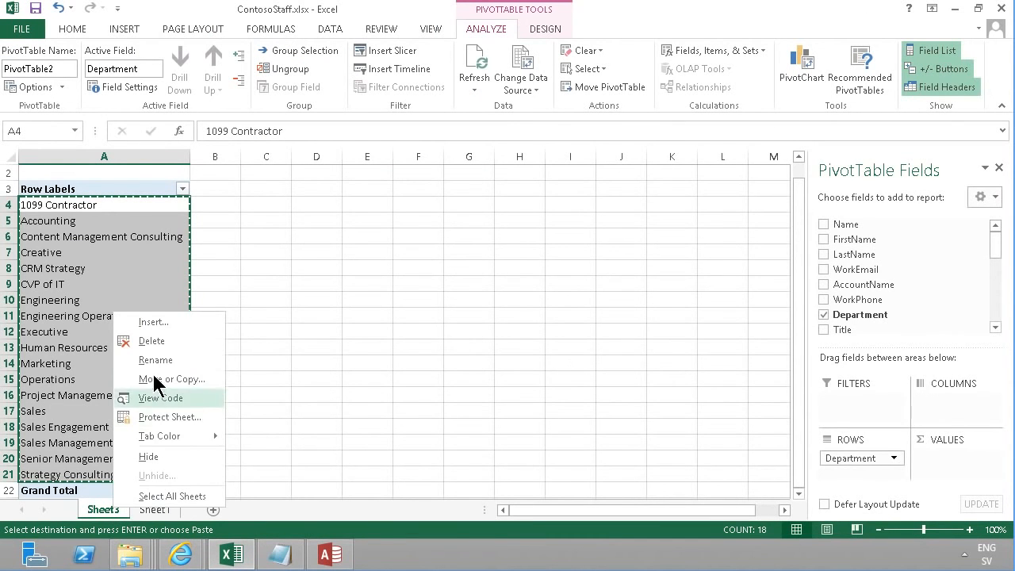
click(151, 342)
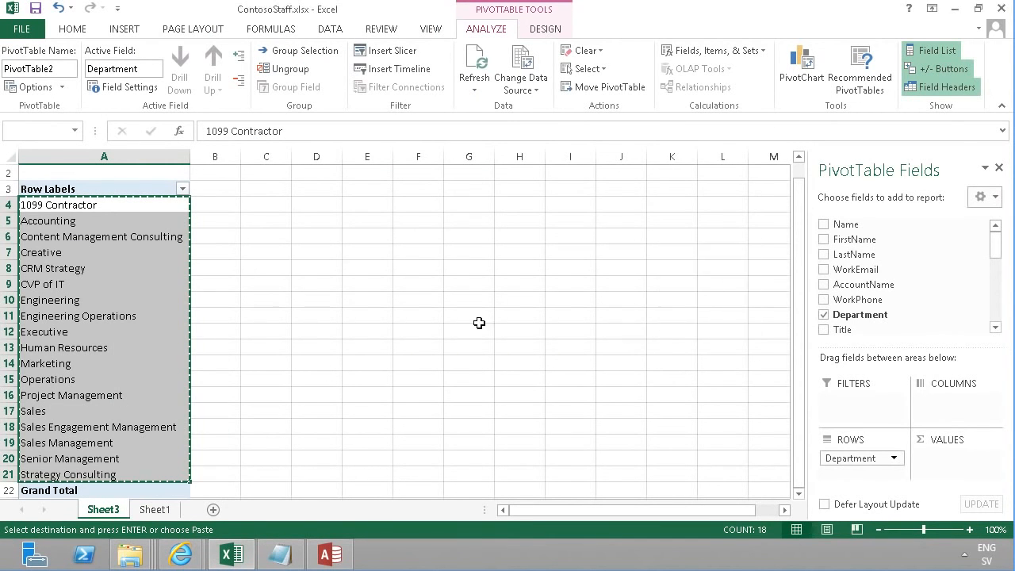
click(479, 318)
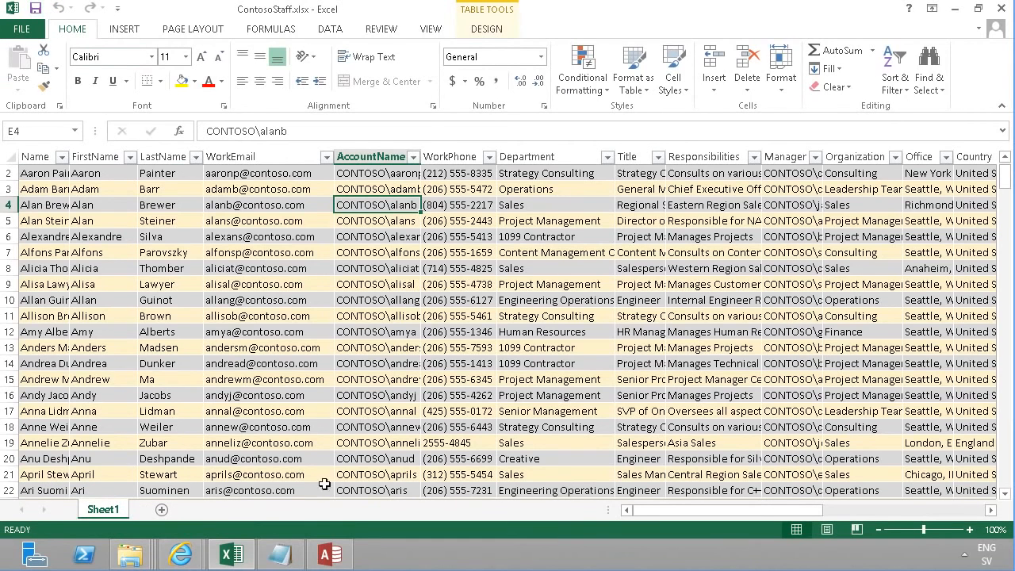
Switch to Access and link to the ContosoStaff.xlsx spreadsheet in Documents as external Excel data
click(344, 557)
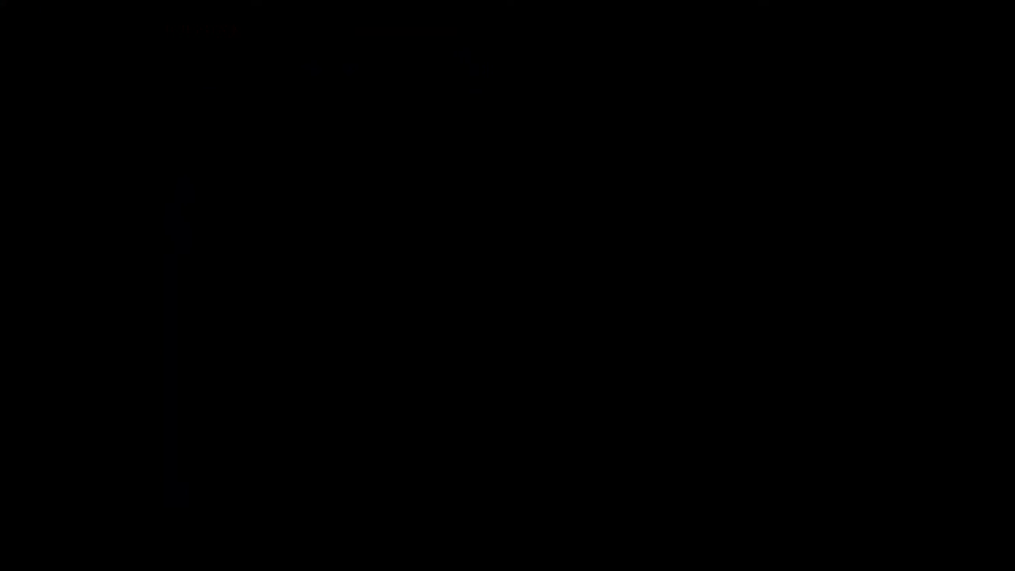
click(112, 63)
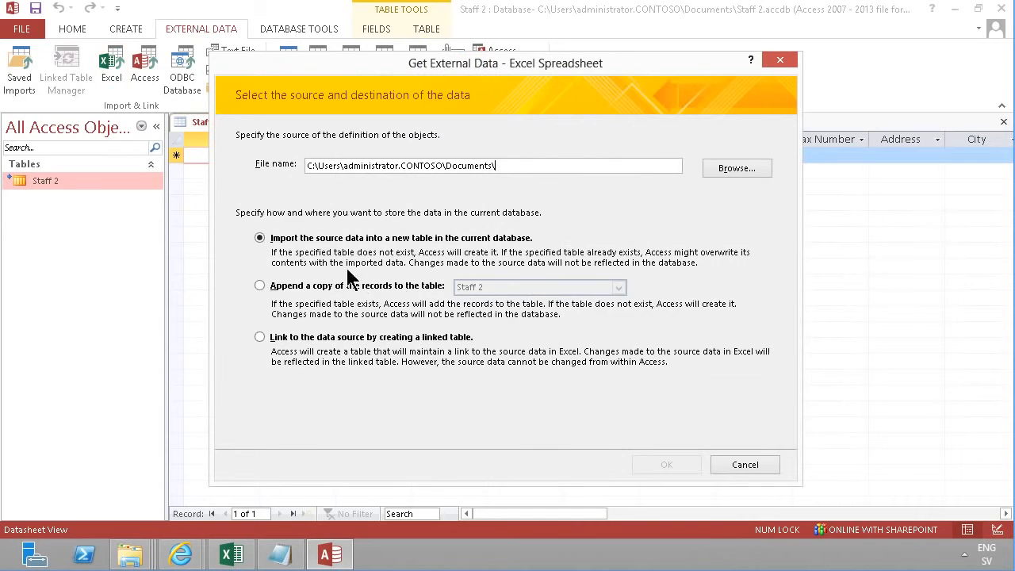
click(260, 337)
click(732, 168)
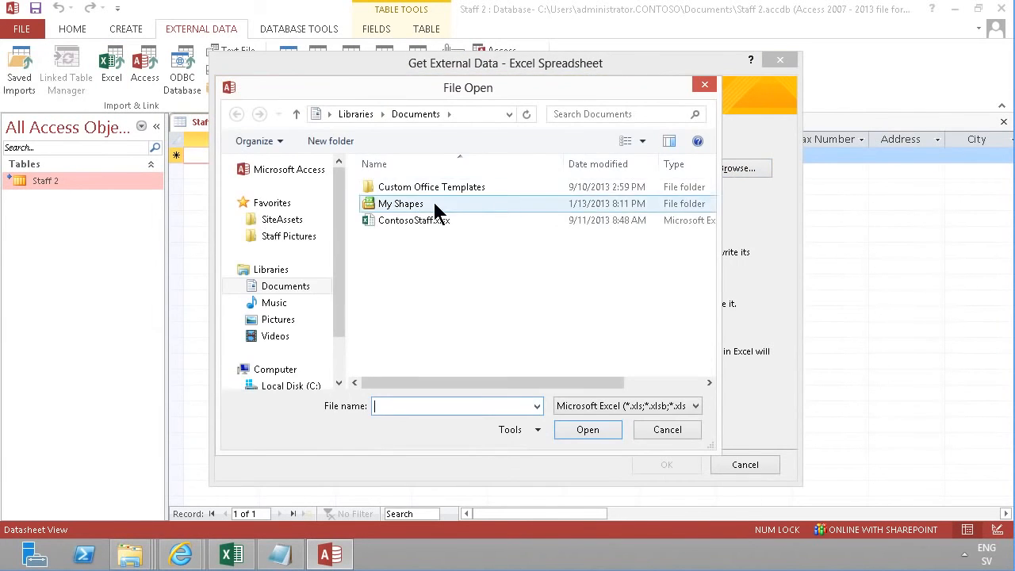
click(408, 224)
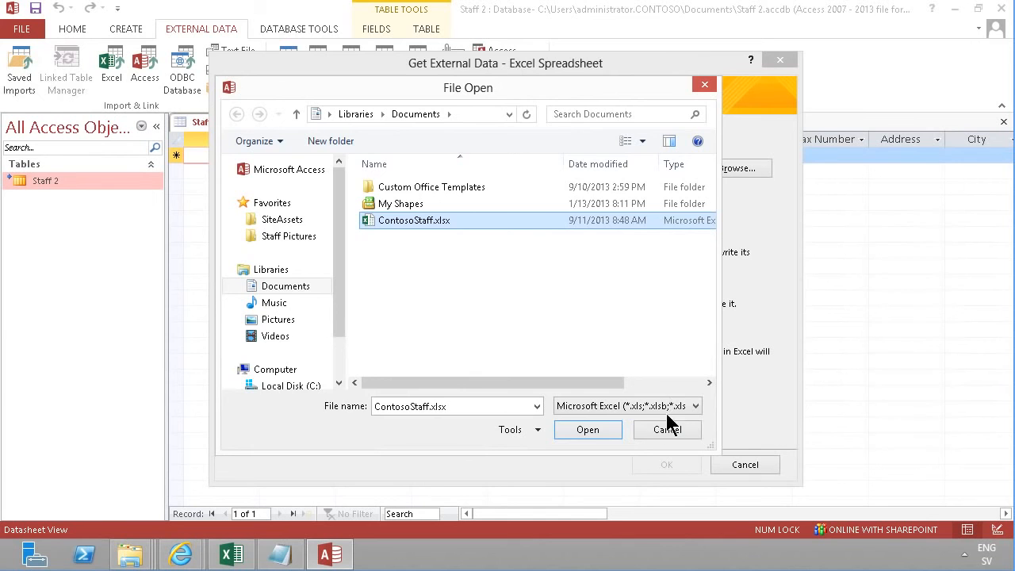
click(589, 430)
click(666, 465)
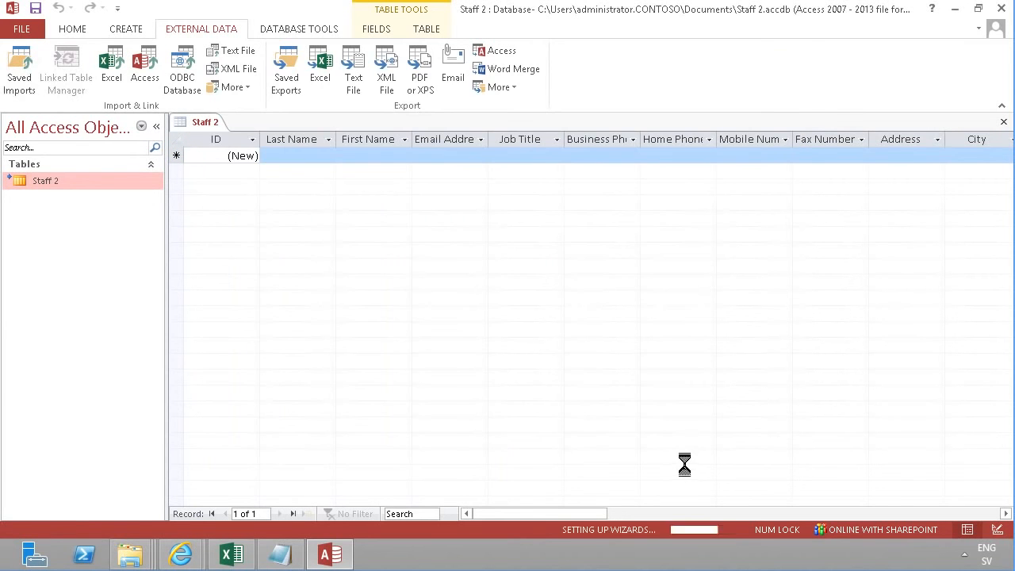
Use the first row as column headings and name the linked table ExceStaff
click(238, 119)
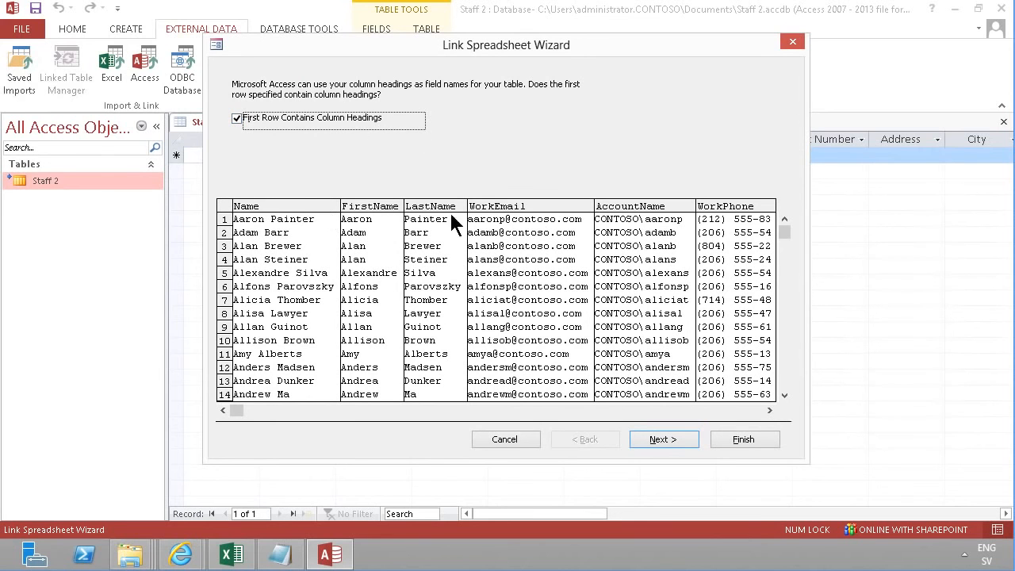
click(662, 440)
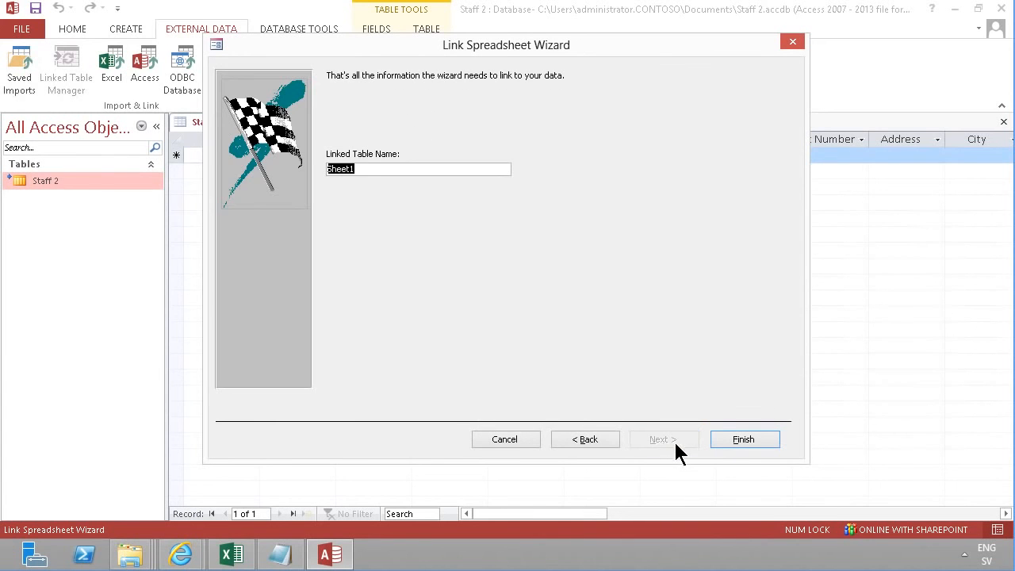
text(ExceStaff)
click(738, 438)
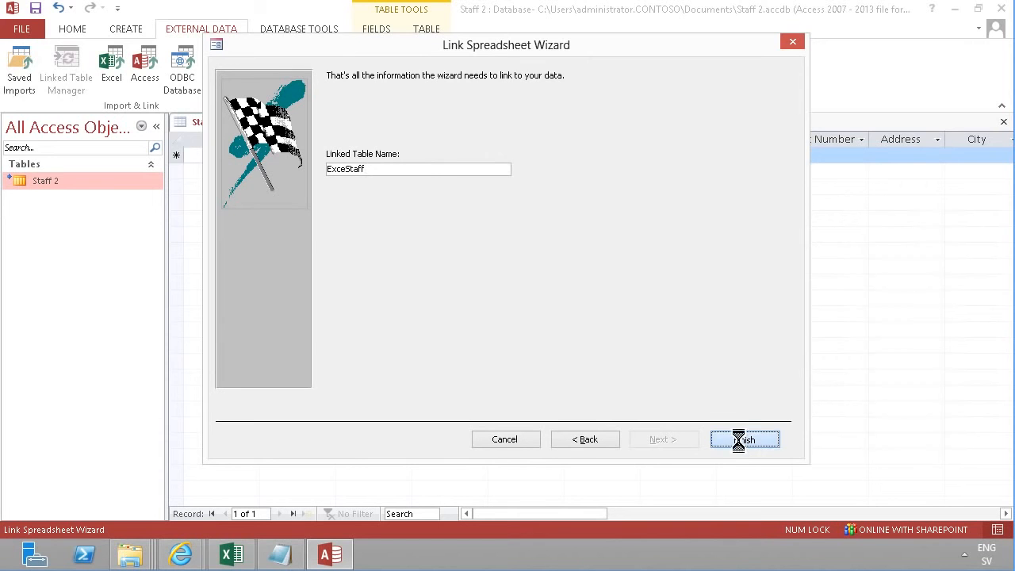
click(513, 322)
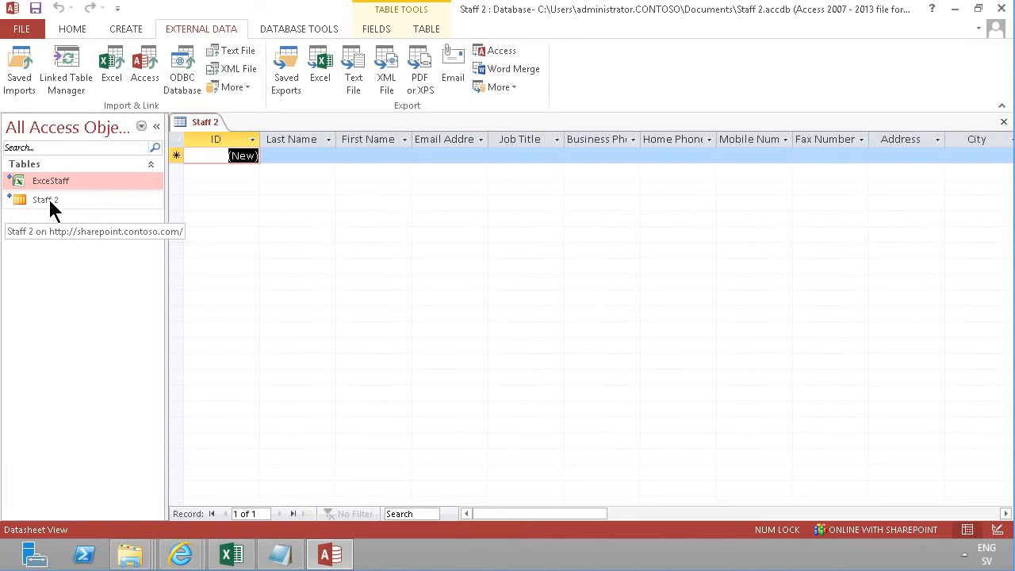
Close the Staff 2 table tab and start a new query design containing the ExceStaff table
right_click(195, 122)
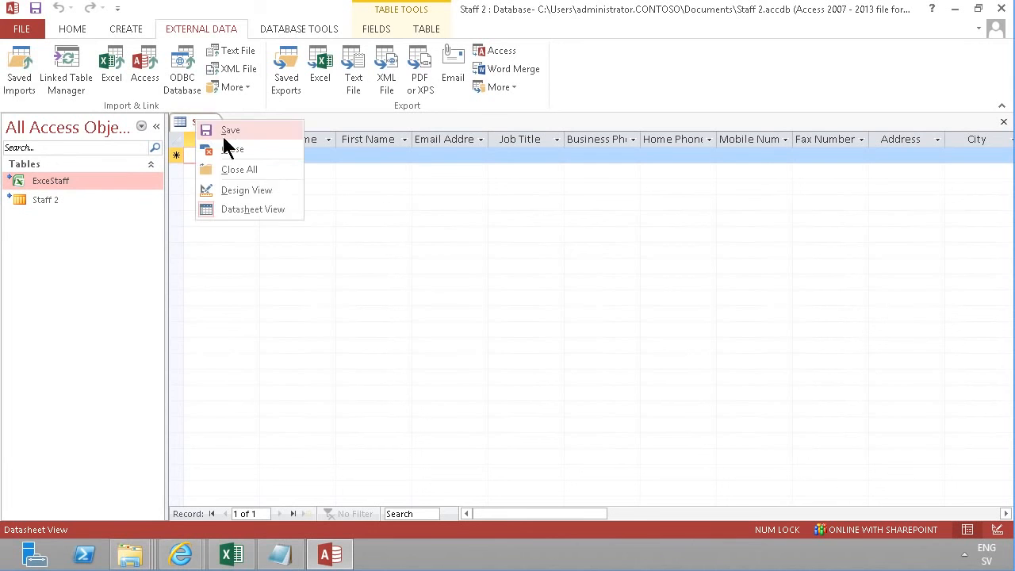
click(232, 149)
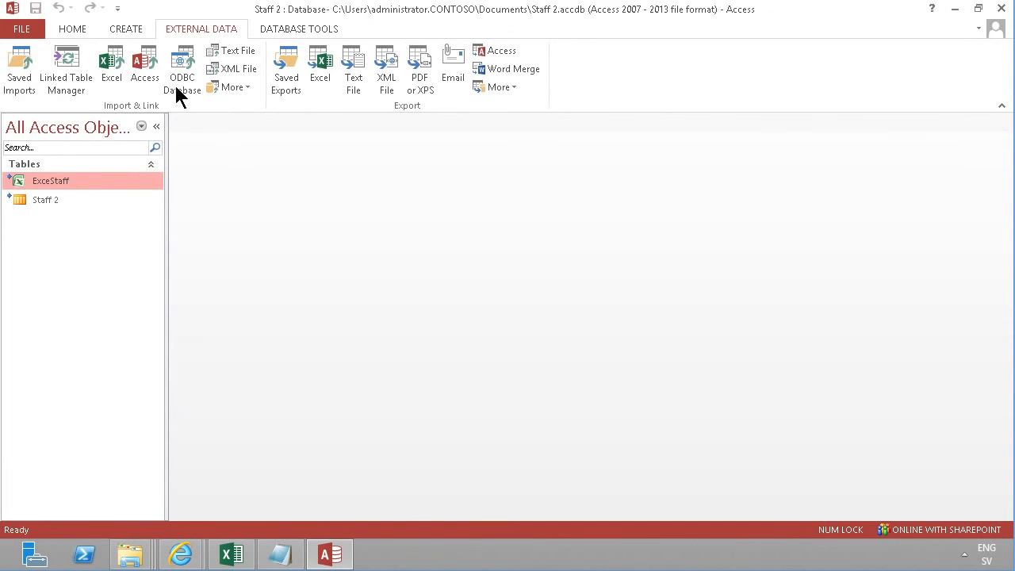
click(115, 23)
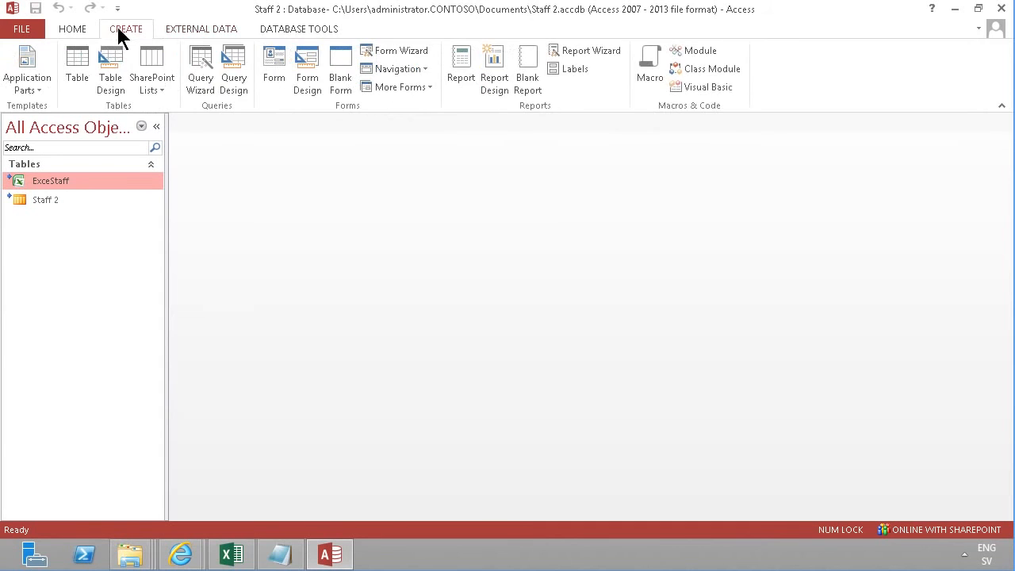
click(236, 73)
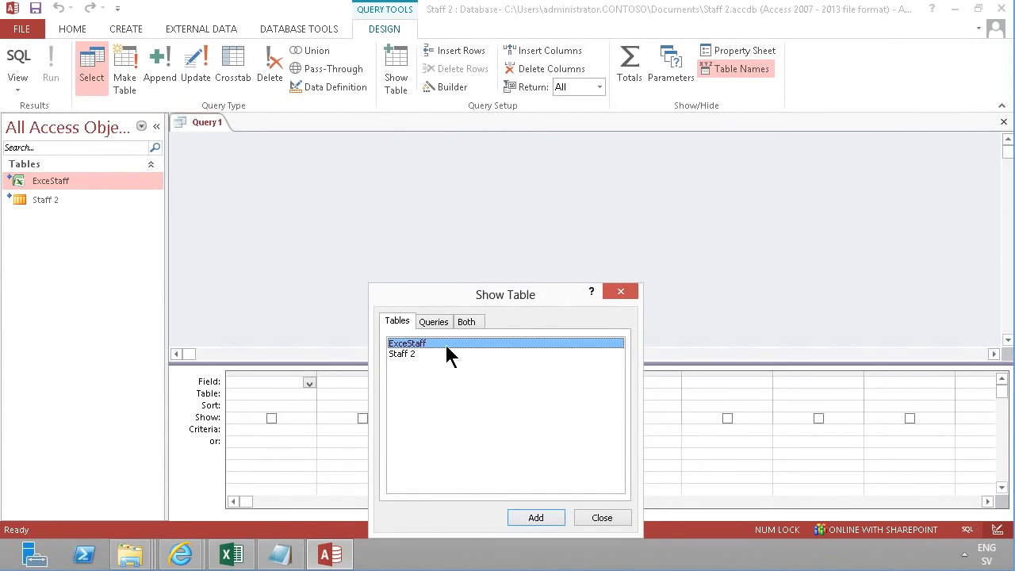
double_click(424, 344)
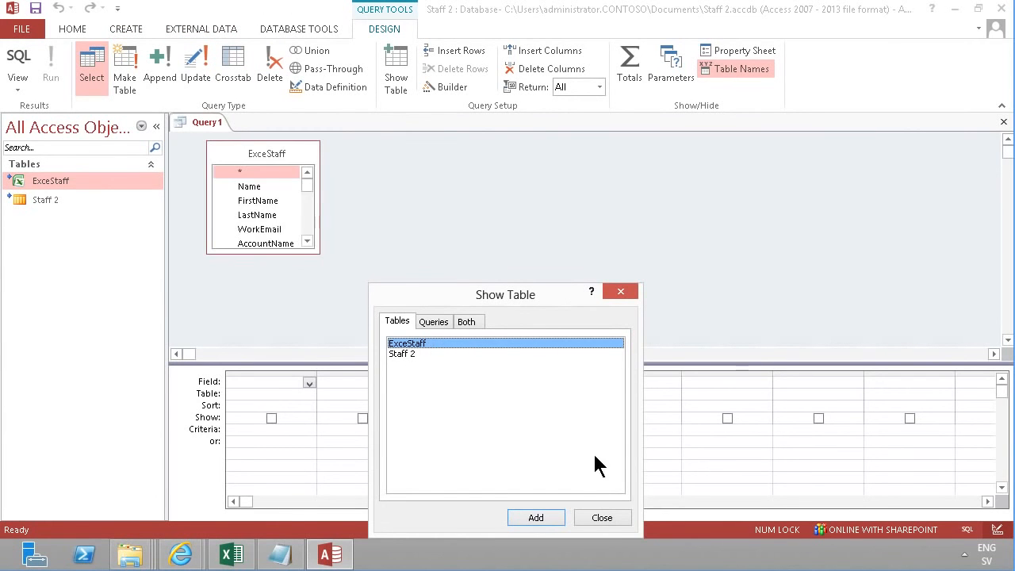
click(601, 519)
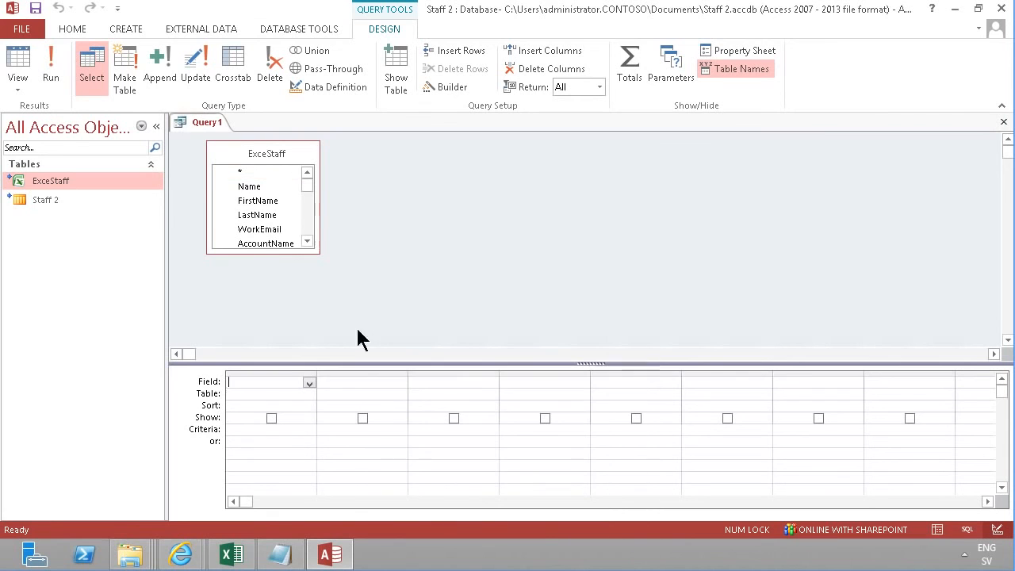
Turn the query into an Append query targeting the Staff 2 table and enlarge the ExceStaff field list
click(163, 83)
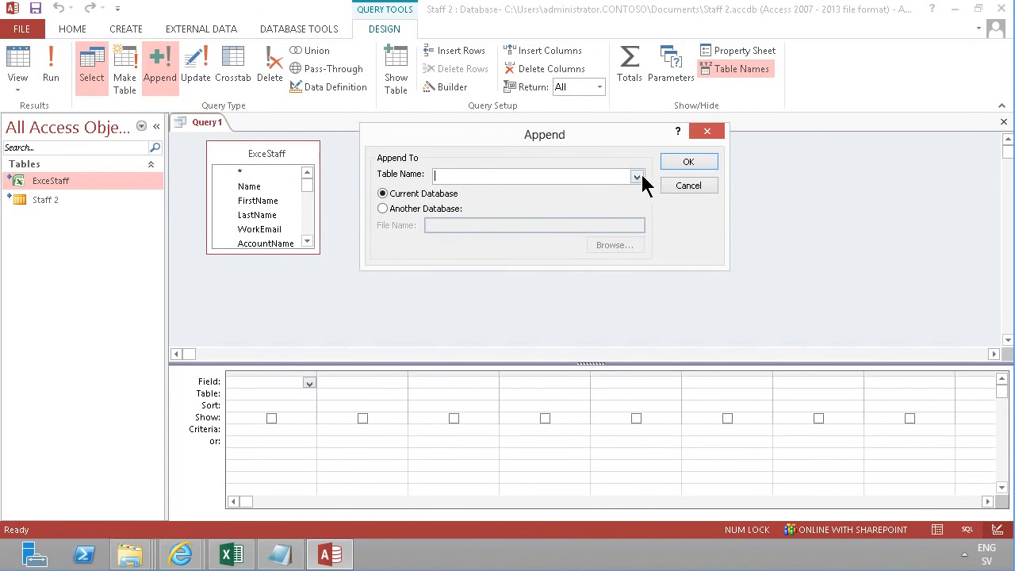
click(638, 177)
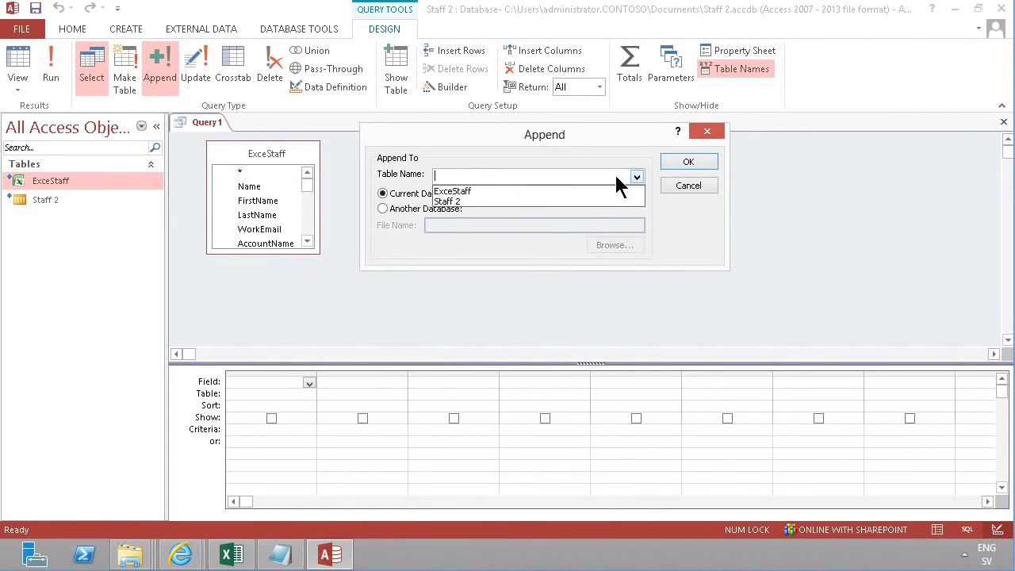
click(477, 198)
click(689, 163)
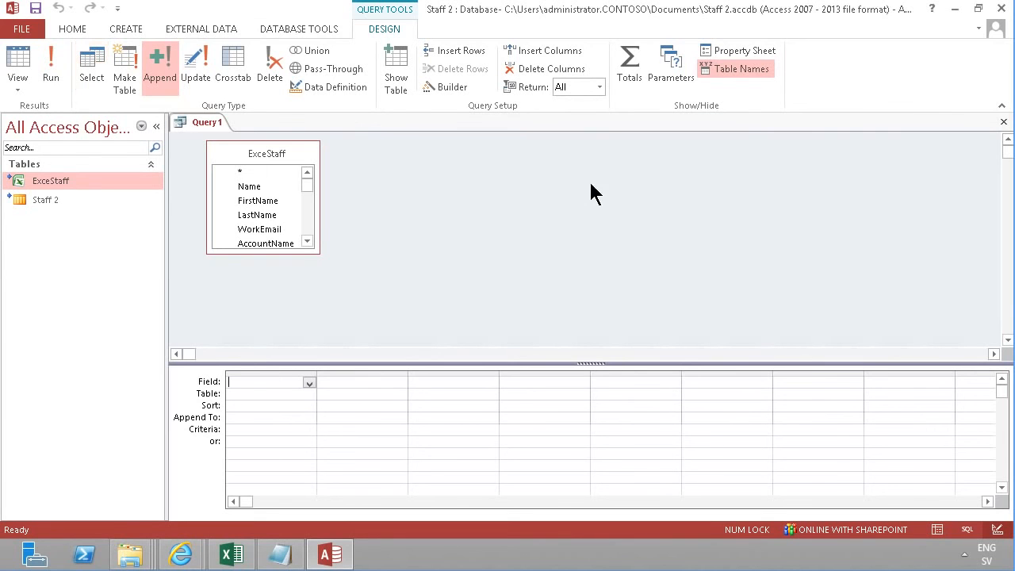
drag(288, 254, 283, 300)
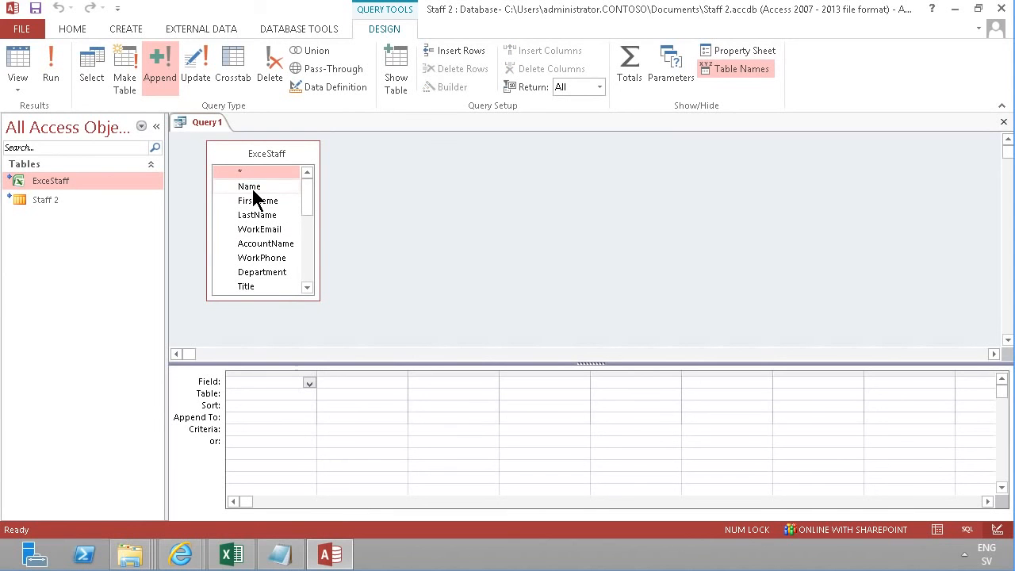
Add the Name field to the query grid and append it to Full Name
double_click(253, 187)
click(270, 417)
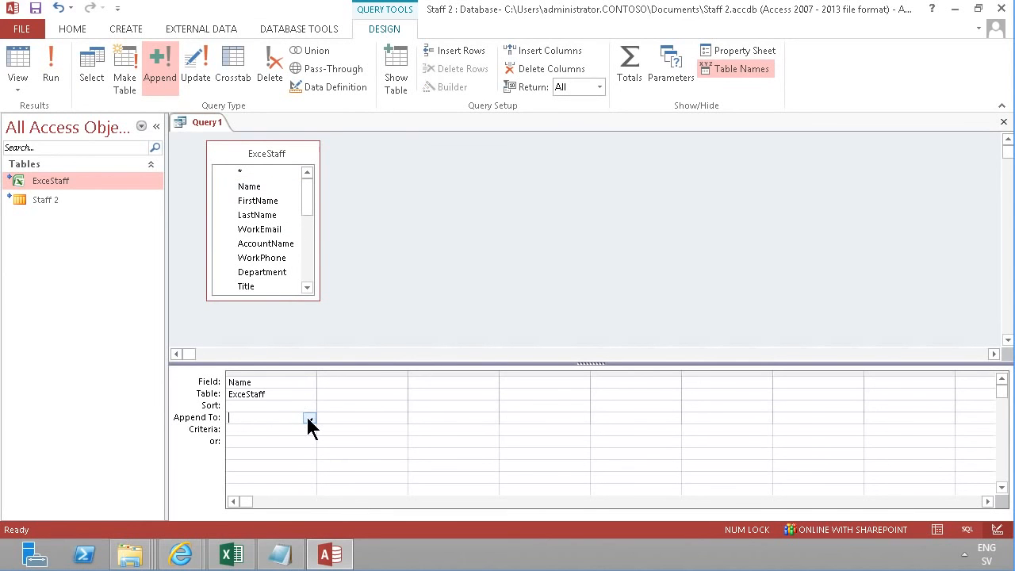
click(309, 419)
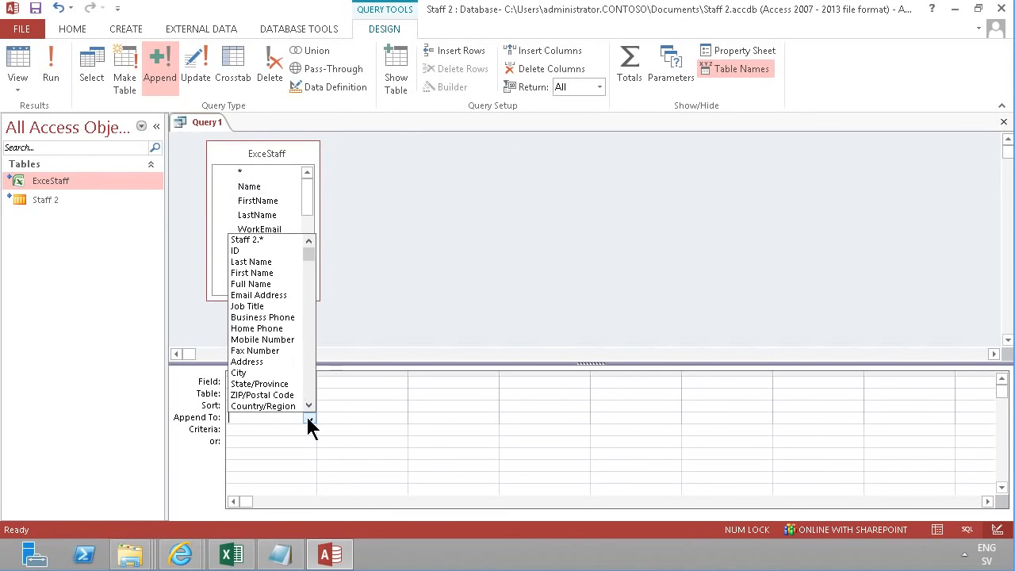
click(288, 284)
Add the FirstName field and append it to First Name
double_click(263, 205)
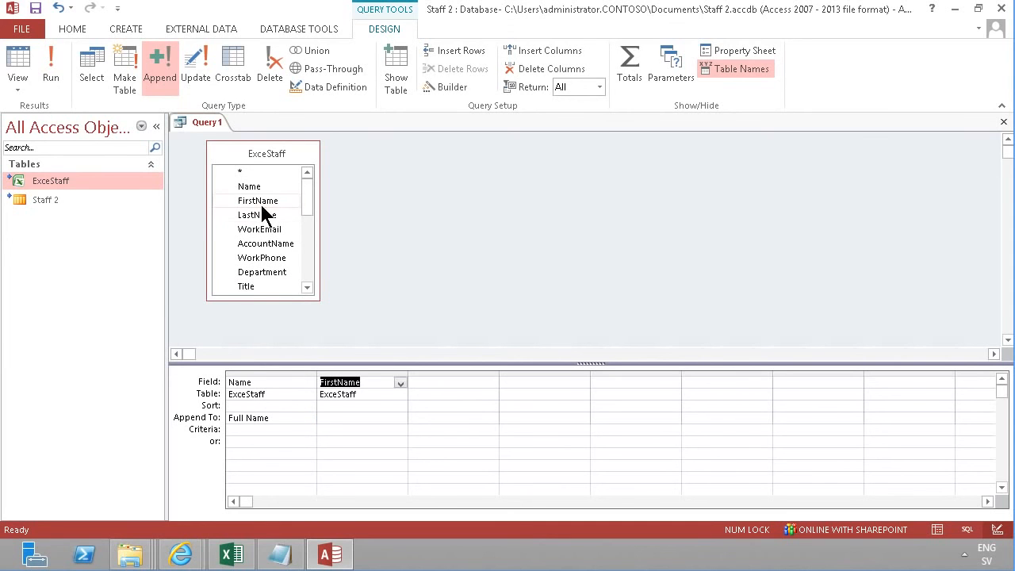
click(333, 419)
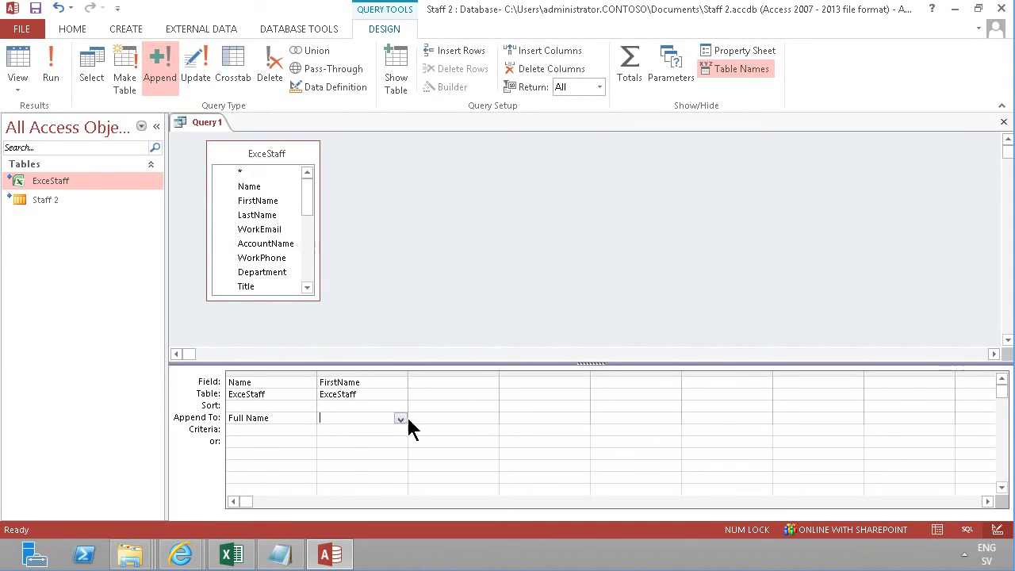
click(401, 418)
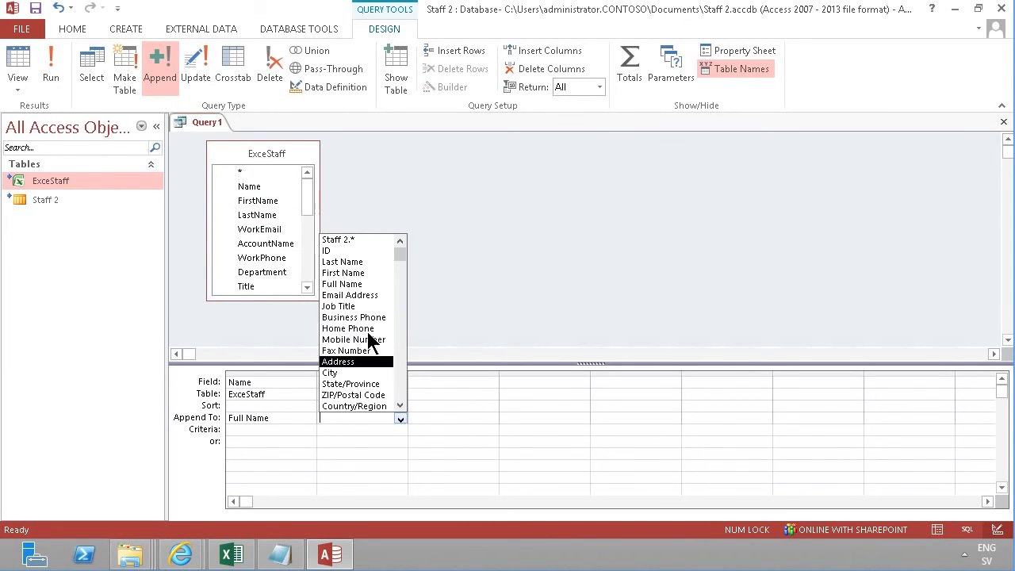
click(344, 273)
Add the LastName field and append it to Last Name
double_click(268, 217)
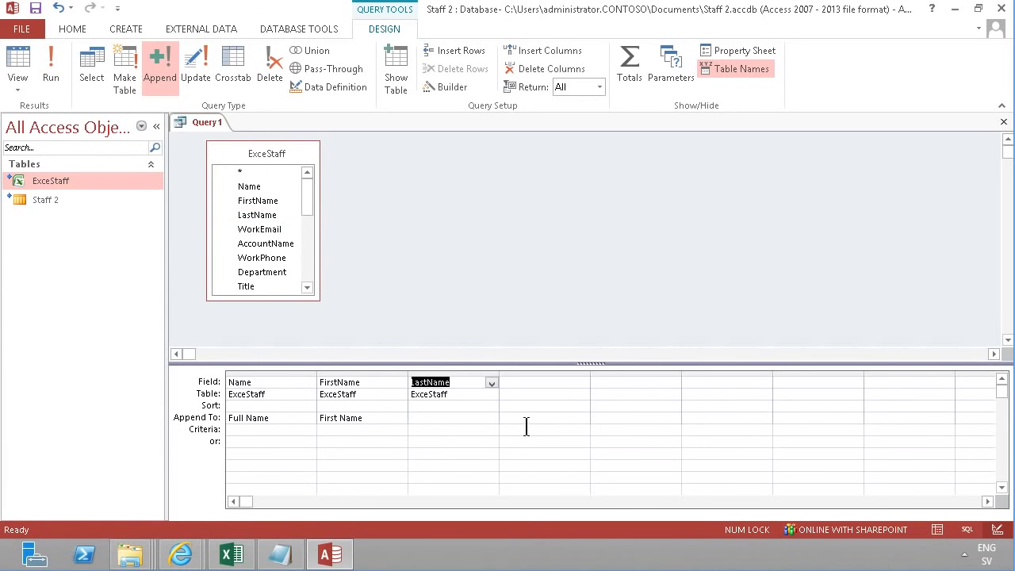
click(452, 418)
click(491, 418)
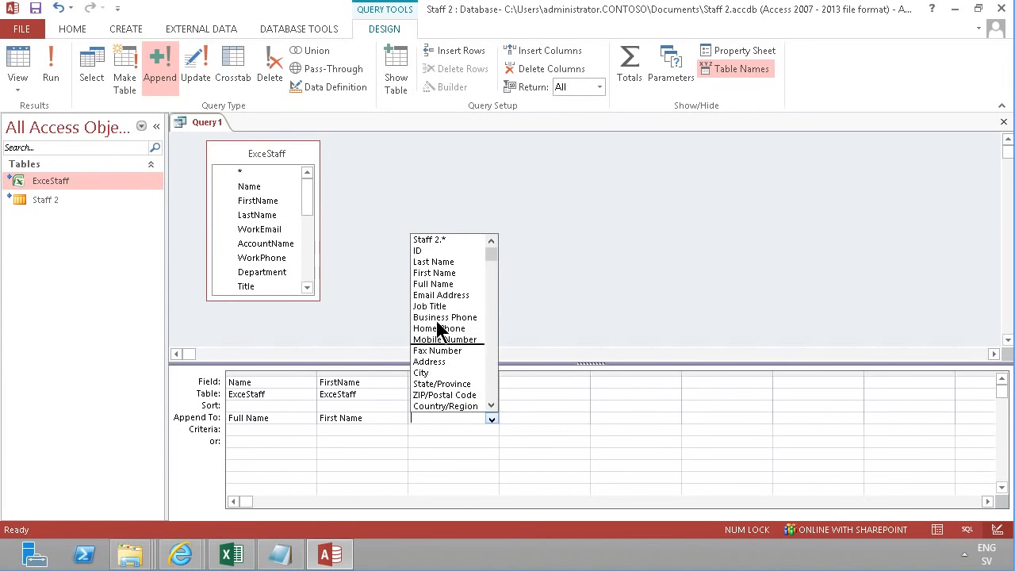
click(436, 262)
Add the WorkEmail field and append it to Email Address
drag(271, 236, 523, 385)
click(553, 419)
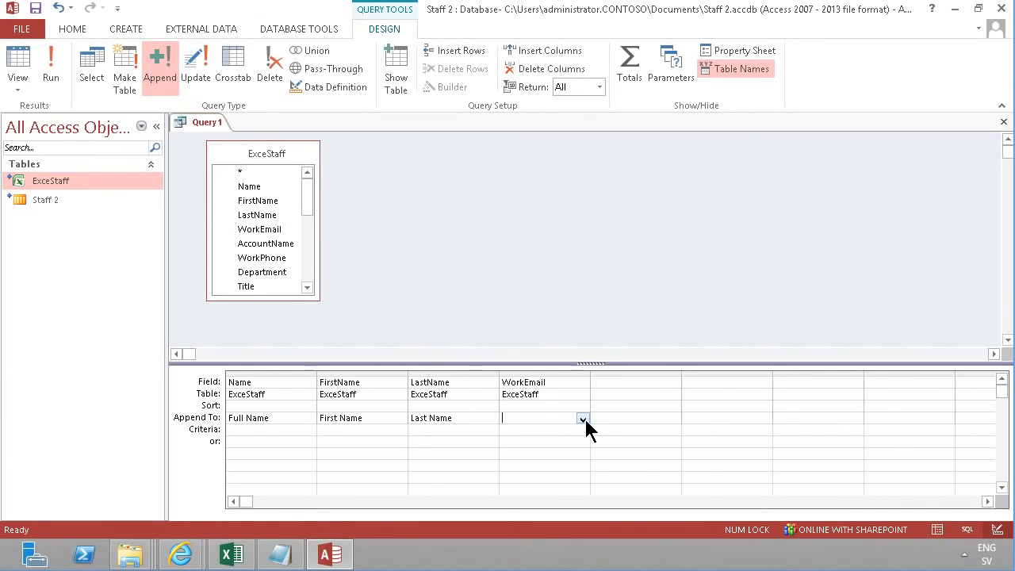
click(584, 419)
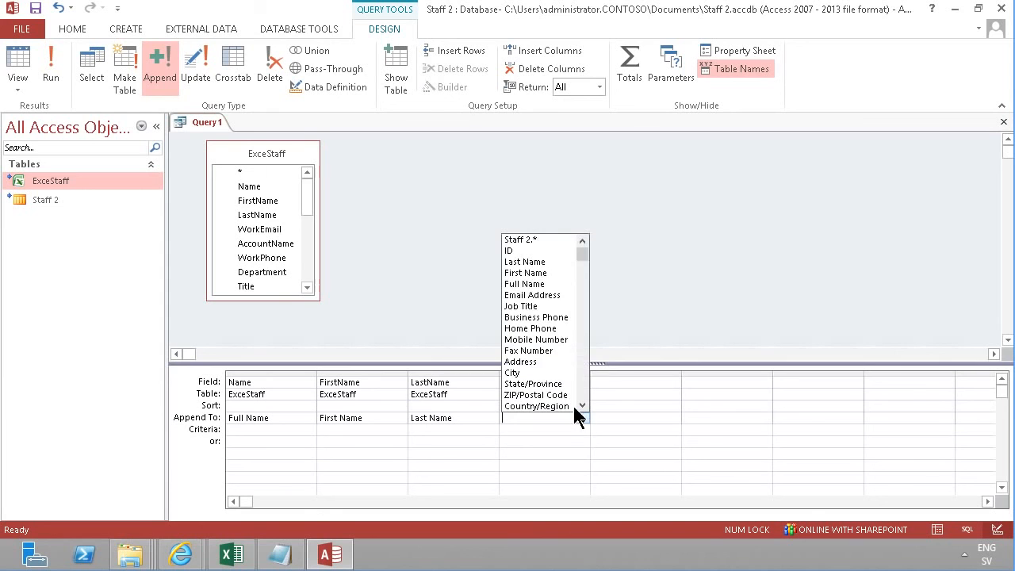
click(535, 296)
Map WorkPhone, Department, AboutMe and Picture to Business Phone, Contoso Department, Notes and Contact Photo
click(611, 384)
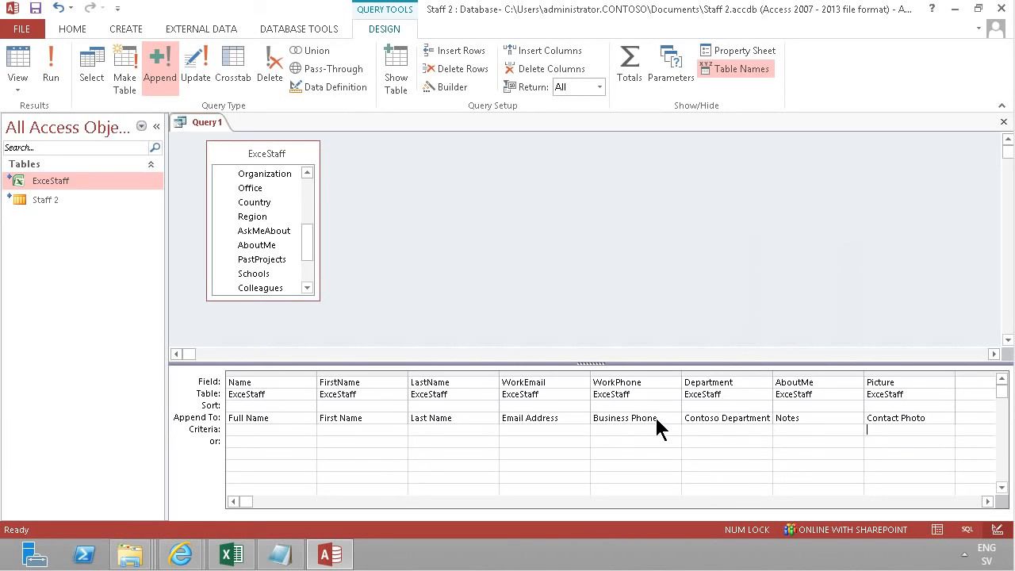
click(798, 418)
click(706, 419)
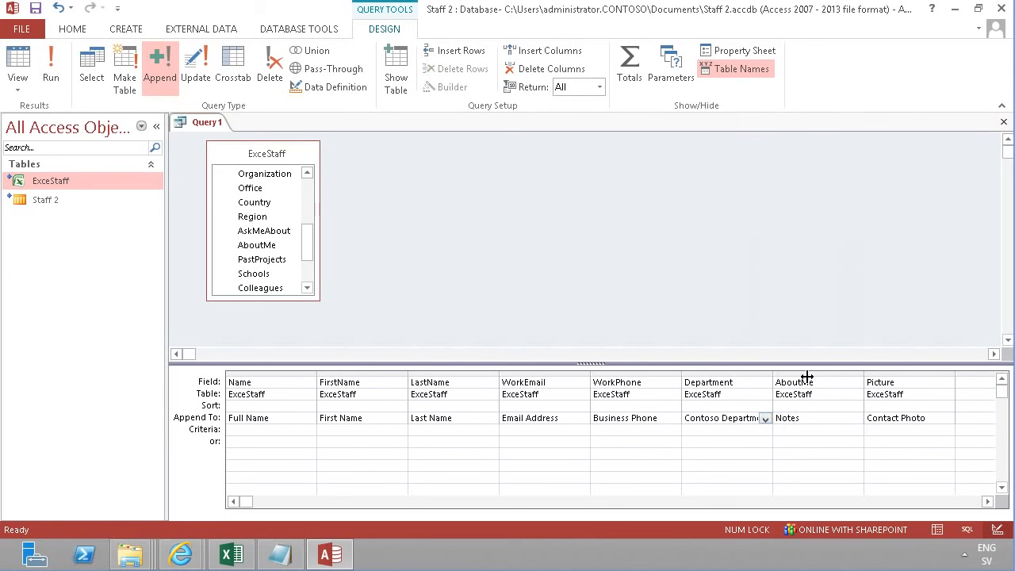
Resize the Department and LastName columns in the query design grid
double_click(773, 376)
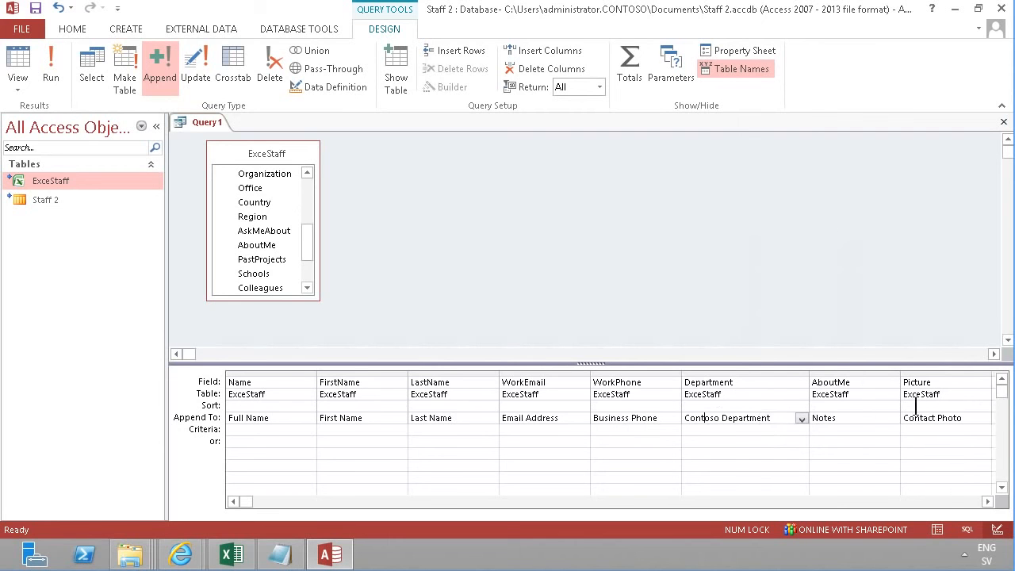
click(852, 421)
drag(410, 370, 381, 375)
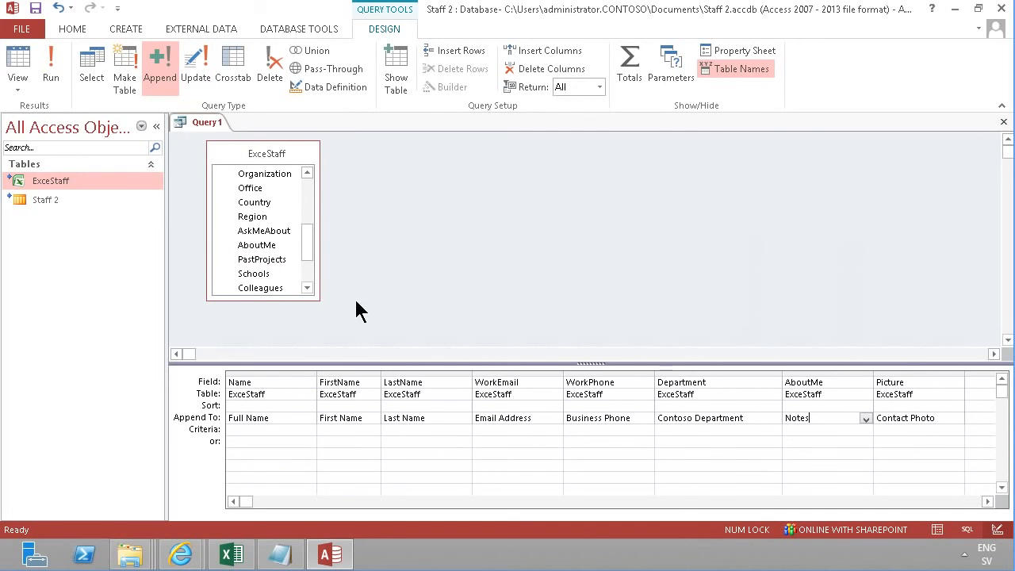
Review the append query's SQL statement in SQL View and return to Design View
click(16, 90)
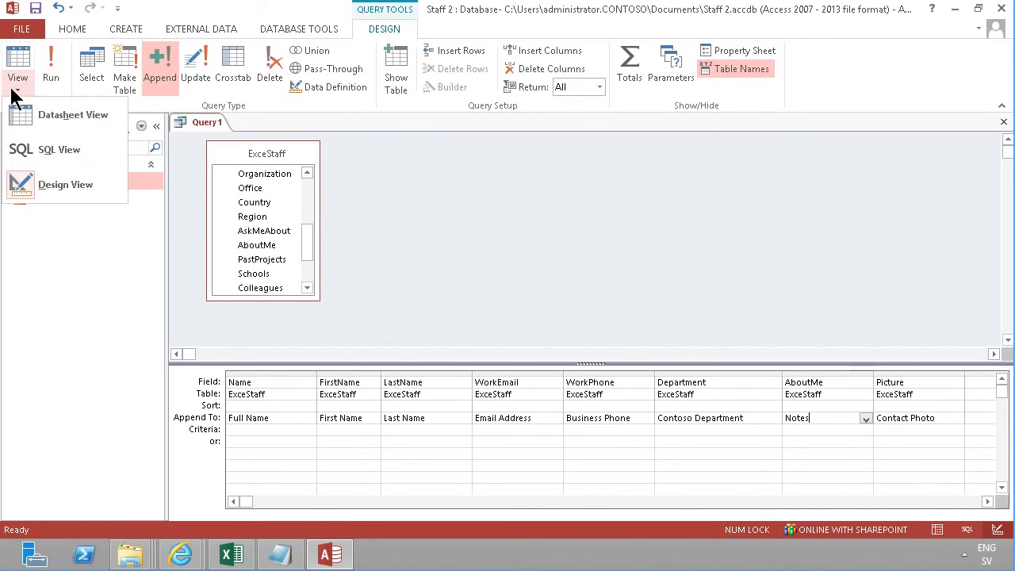
click(40, 153)
click(619, 278)
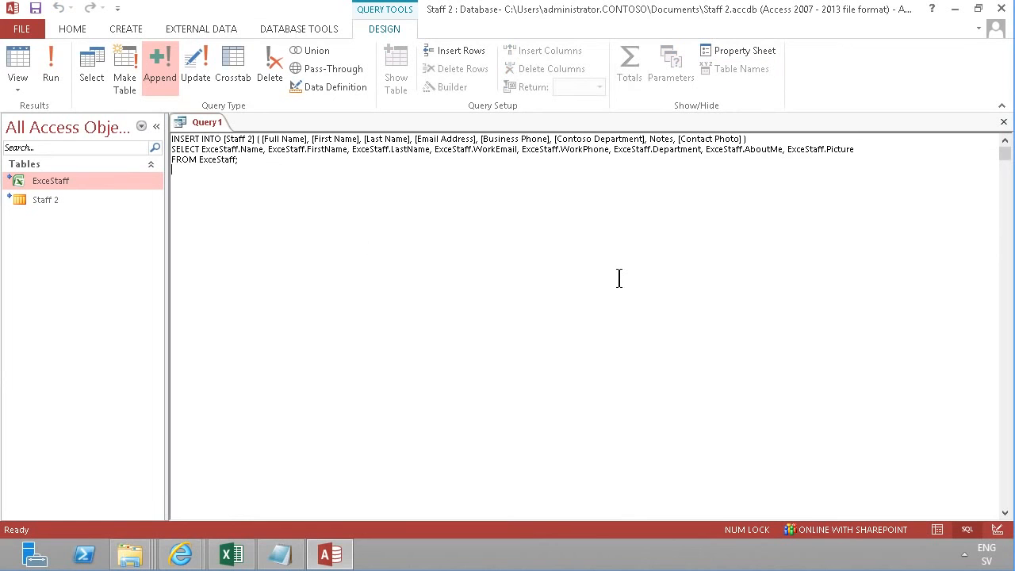
click(22, 90)
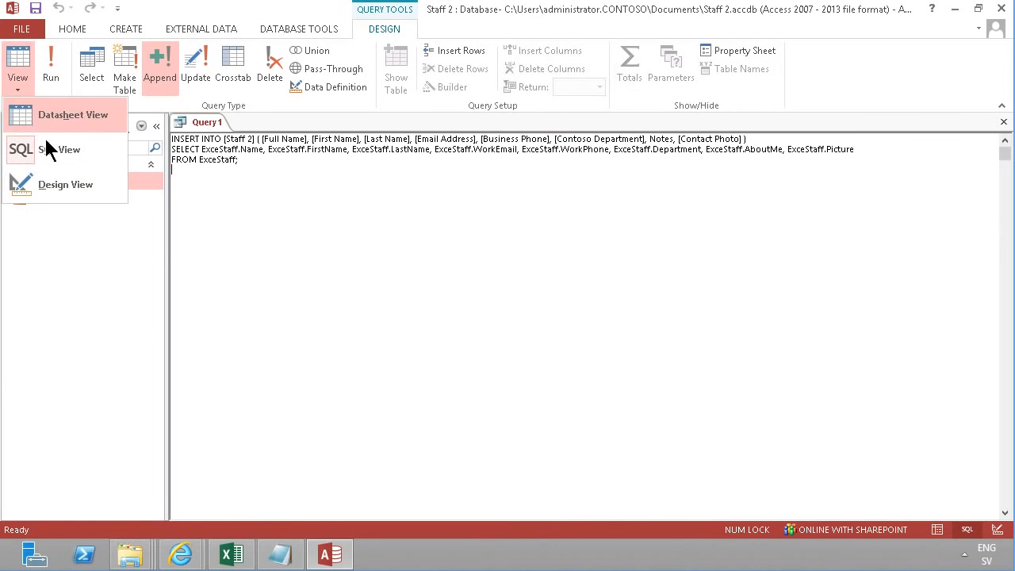
click(50, 185)
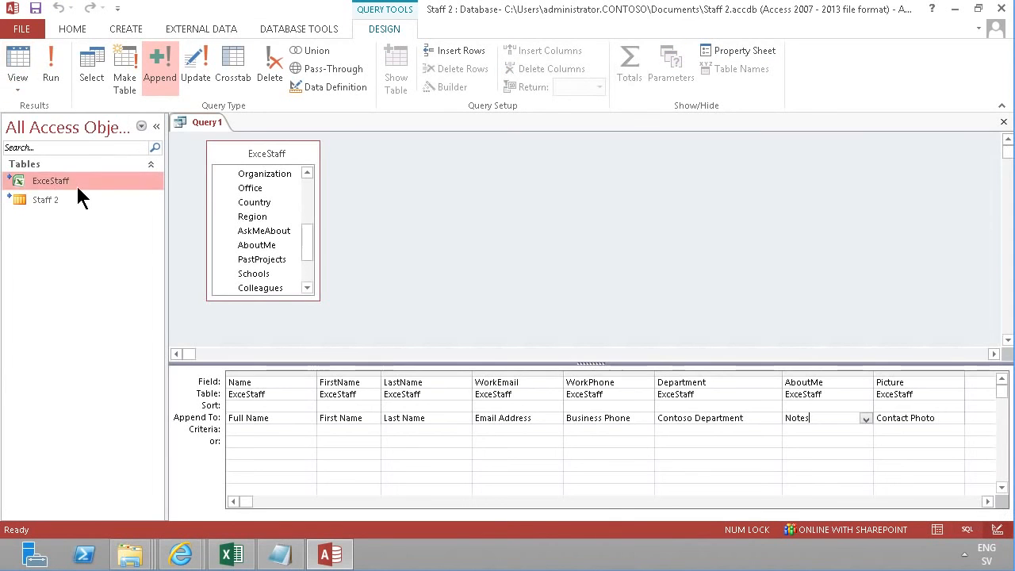
Run the append query and confirm the action query warning
click(52, 68)
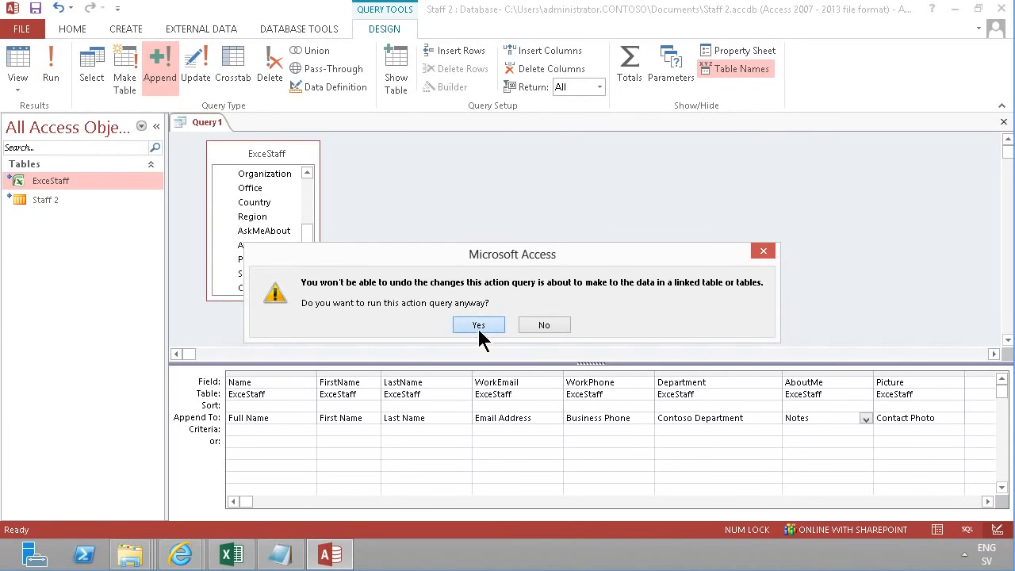
click(478, 326)
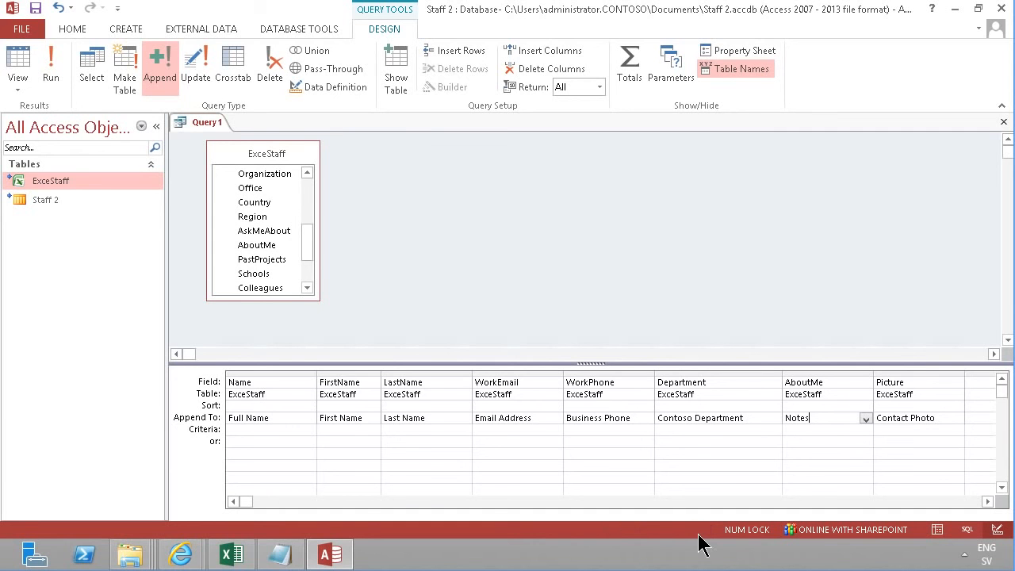
Switch to the browser and refresh the Staff 2 list page
mouse_move(181, 554)
click(111, 468)
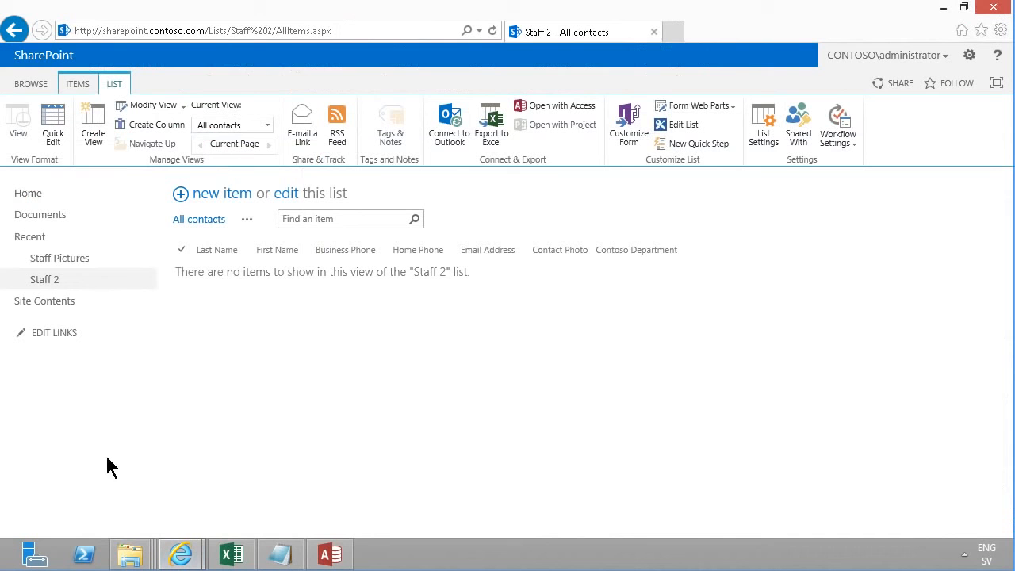
click(492, 31)
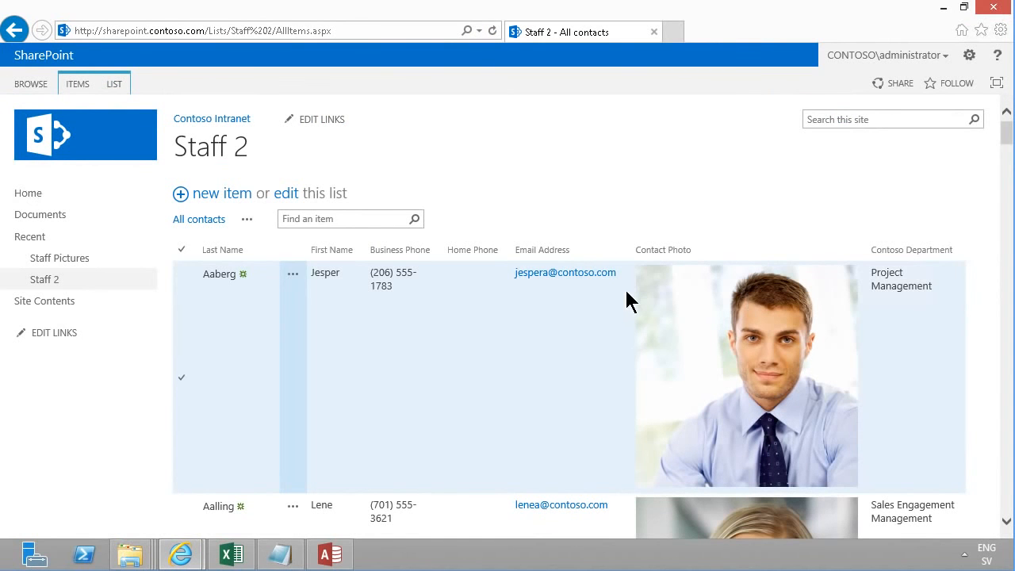
Browse the imported Staff 2 contacts, opening the first contact's item and going back to the list
drag(1006, 133, 993, 87)
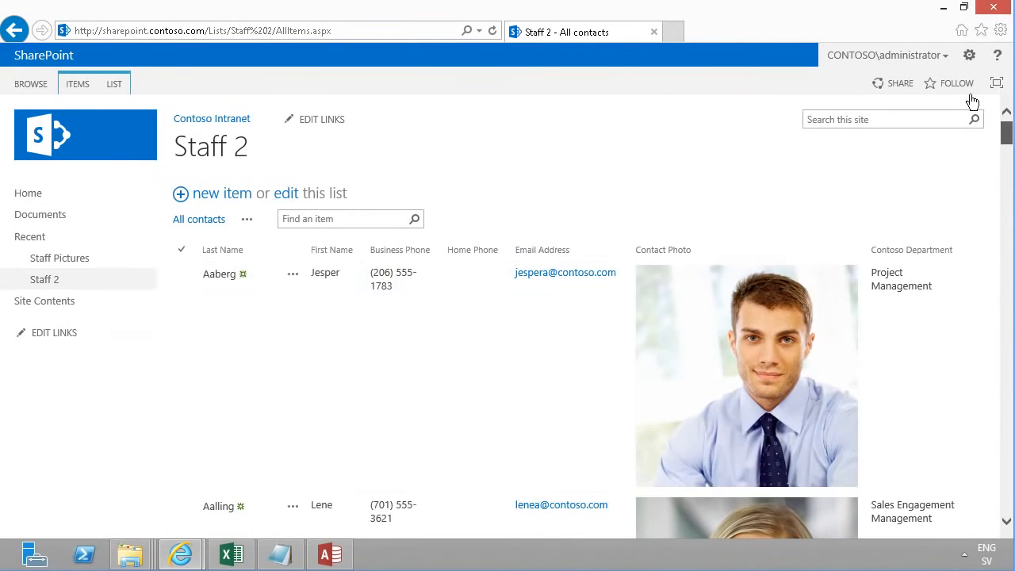
click(225, 278)
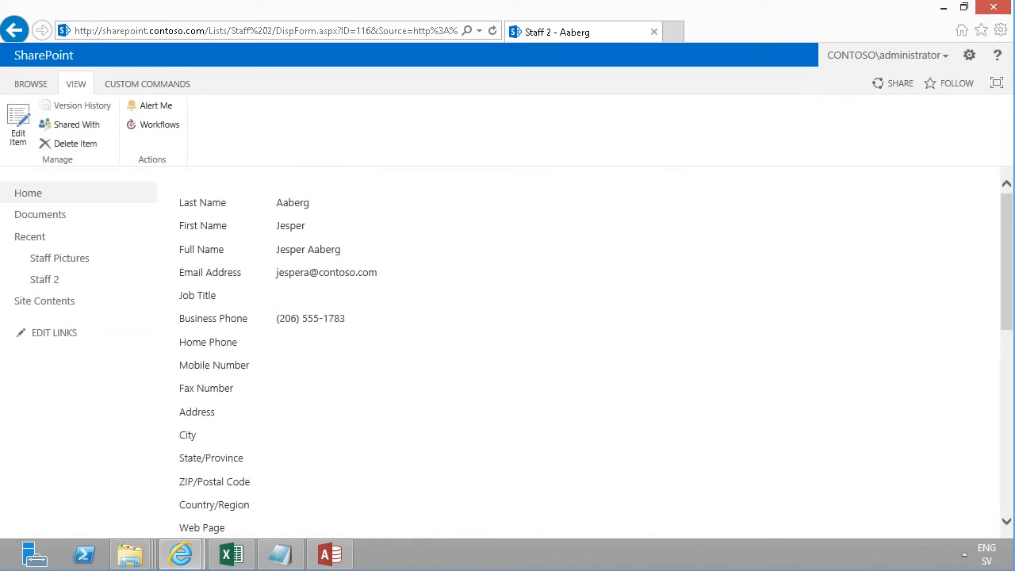
drag(1005, 234, 996, 190)
click(14, 30)
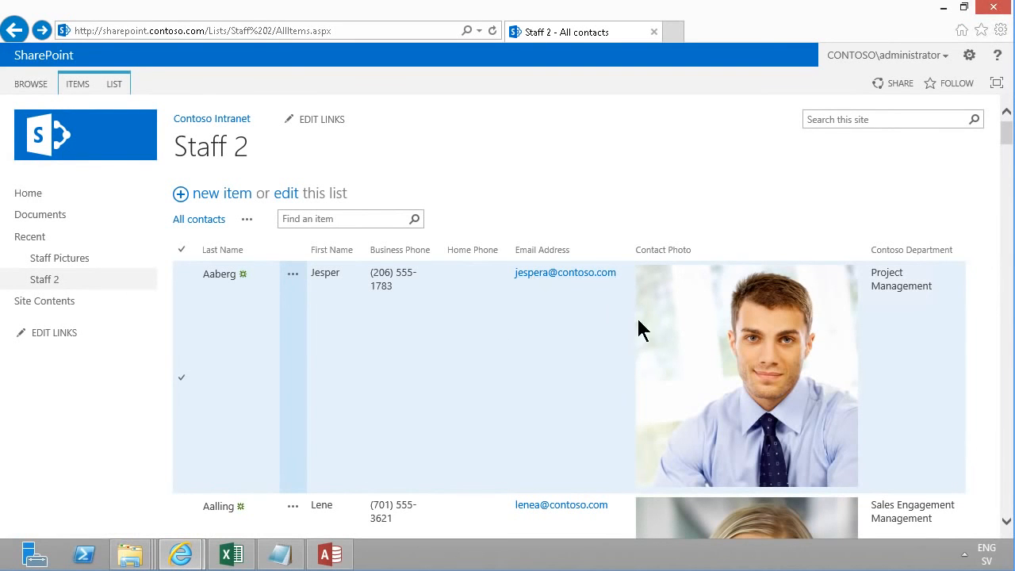
mouse_move(1006, 129)
mouse_down()
mouse_move(1011, 153)
mouse_move(1011, 133)
mouse_up()
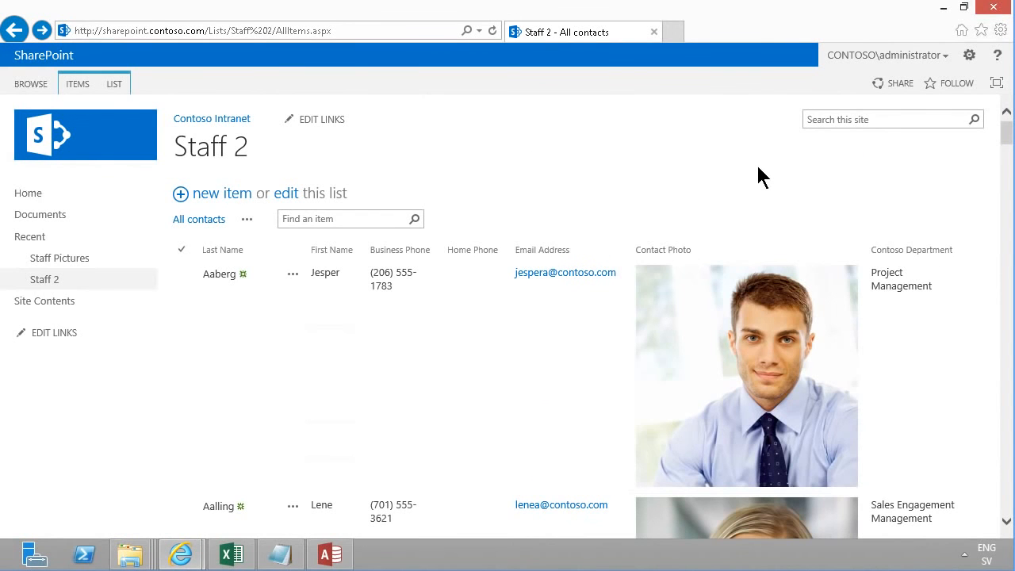